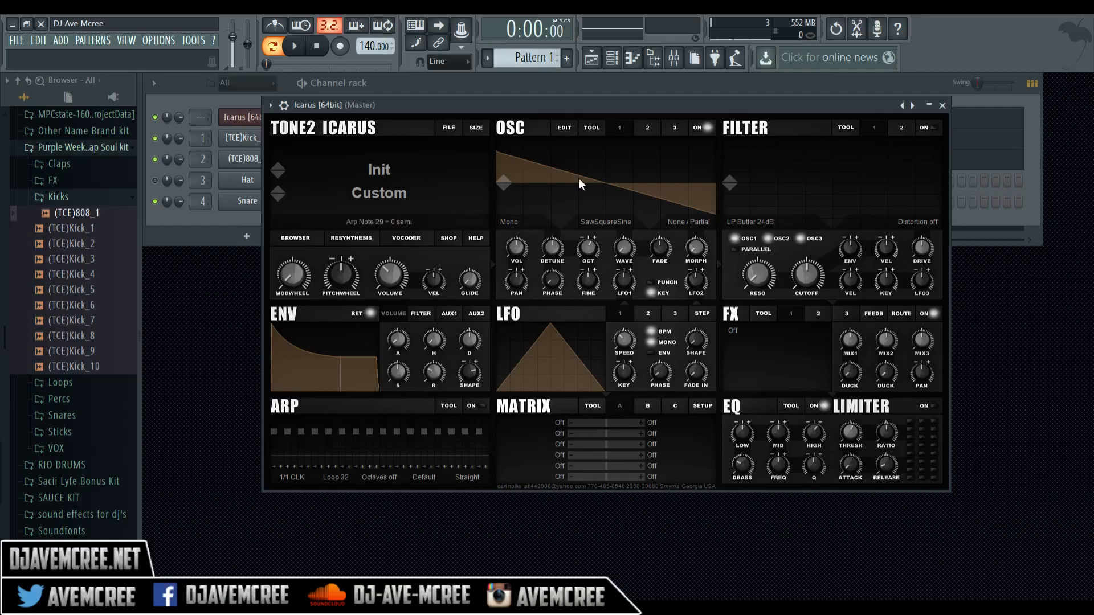
- Preview the pattern briefly, stop it and set oscillator 1's wave to 3.0000
left_click(304, 46)
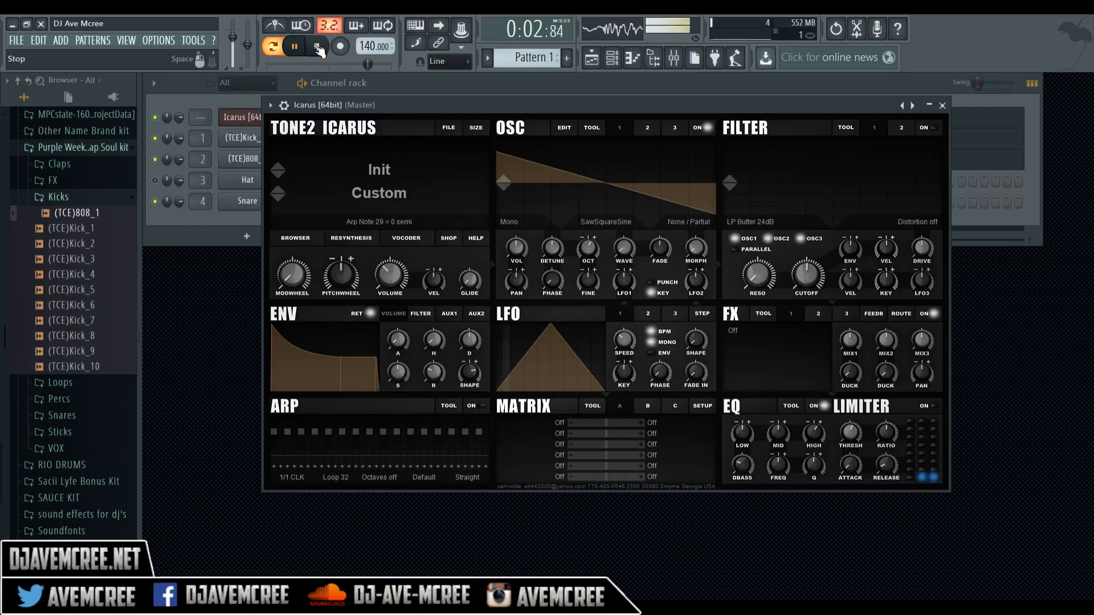
left_click(317, 48)
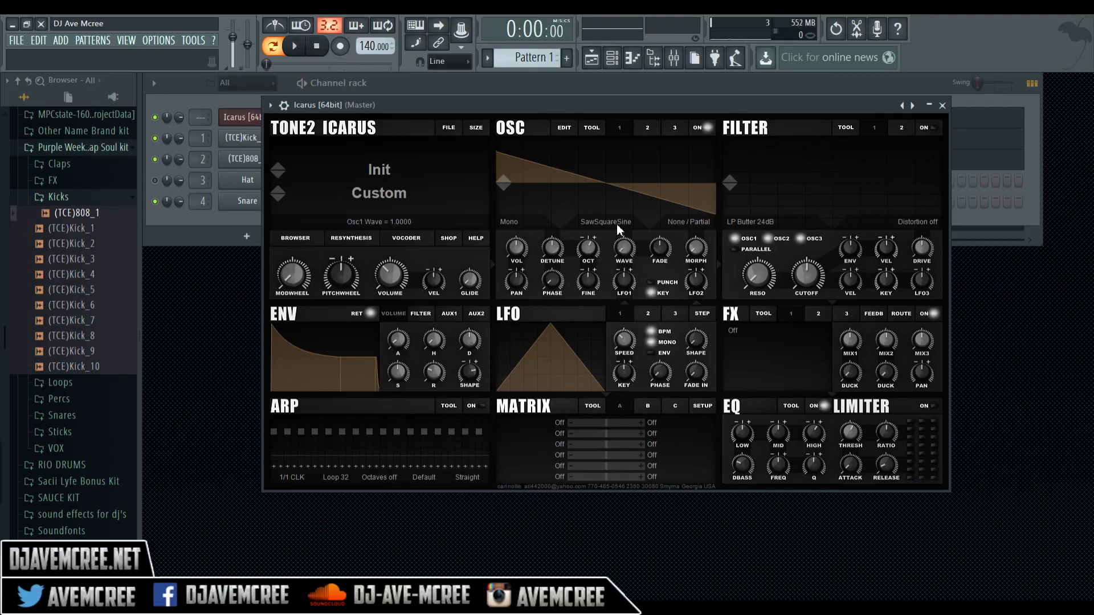
left_click_drag(626, 249, 606, 39)
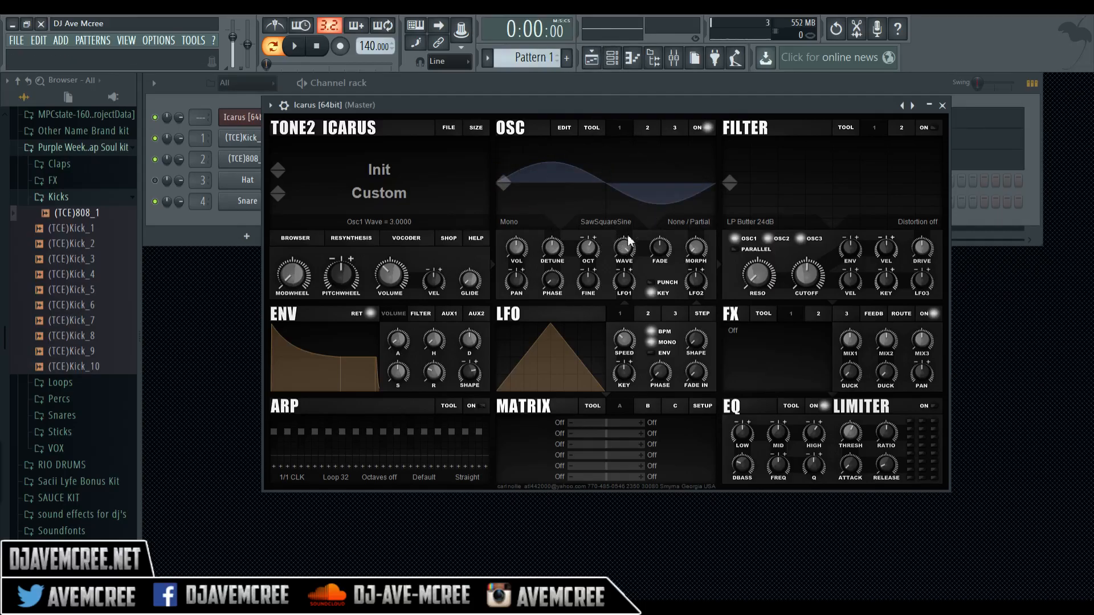
- Load the Saw Comb wavetable into oscillator 2 and set its morph mode to Noise White
left_click(644, 130)
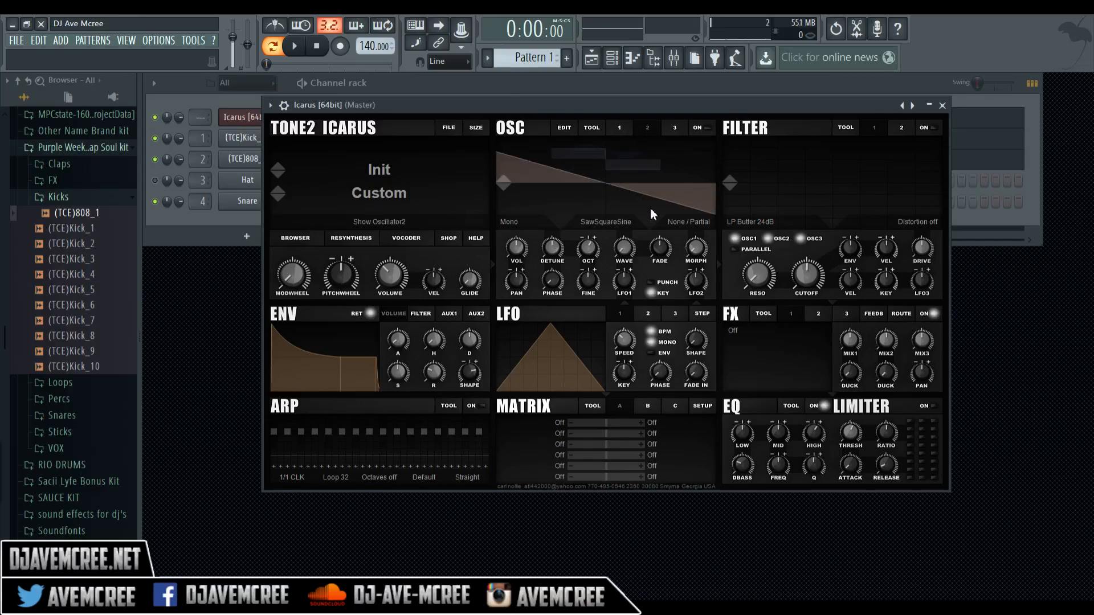
left_click(599, 222)
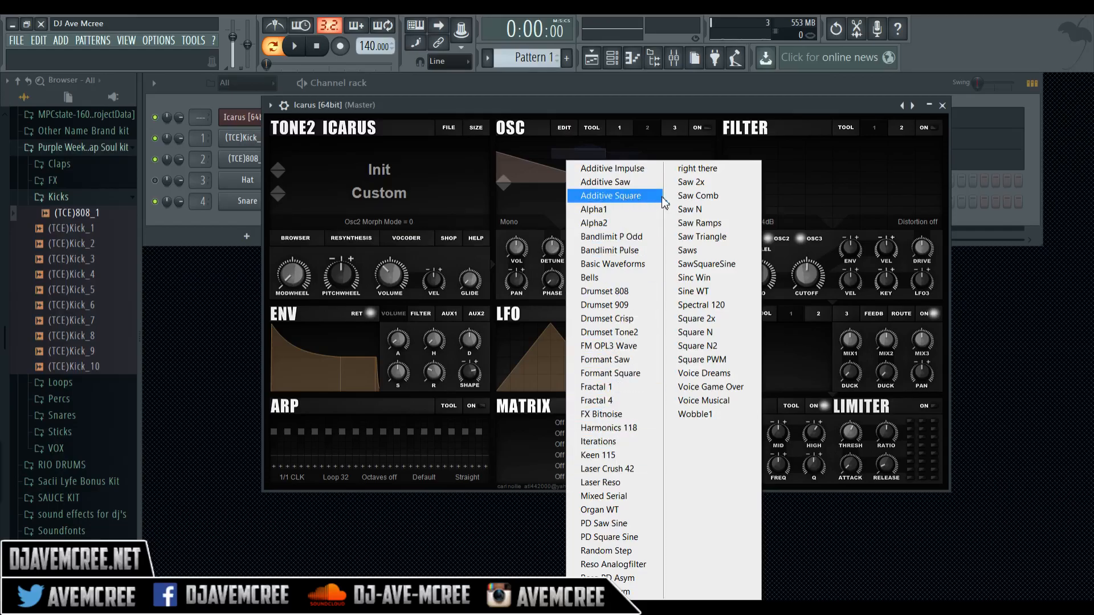
left_click(687, 196)
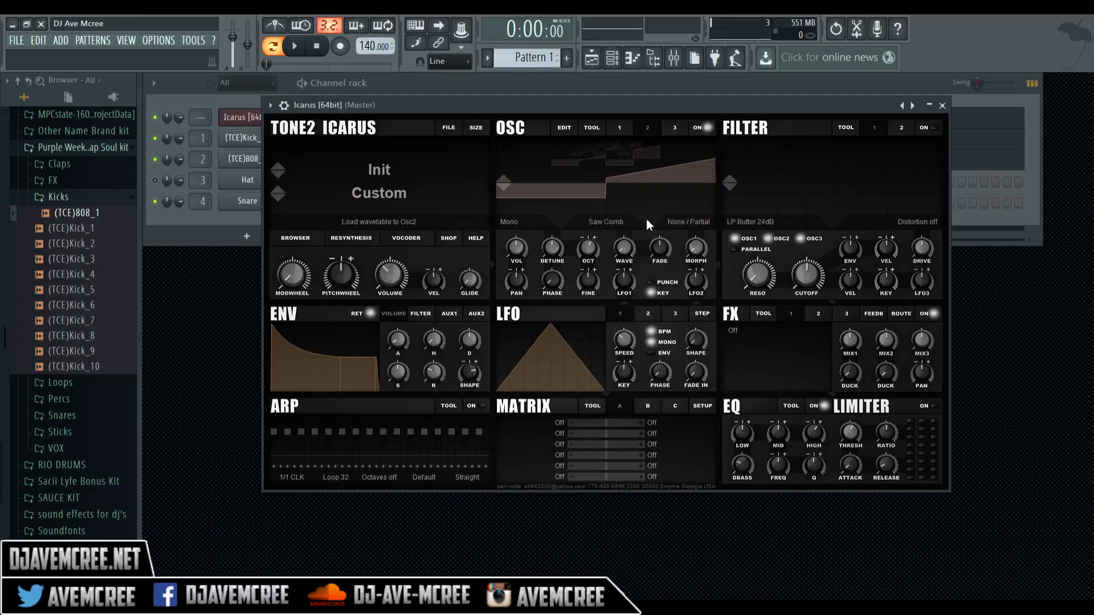
left_click(686, 222)
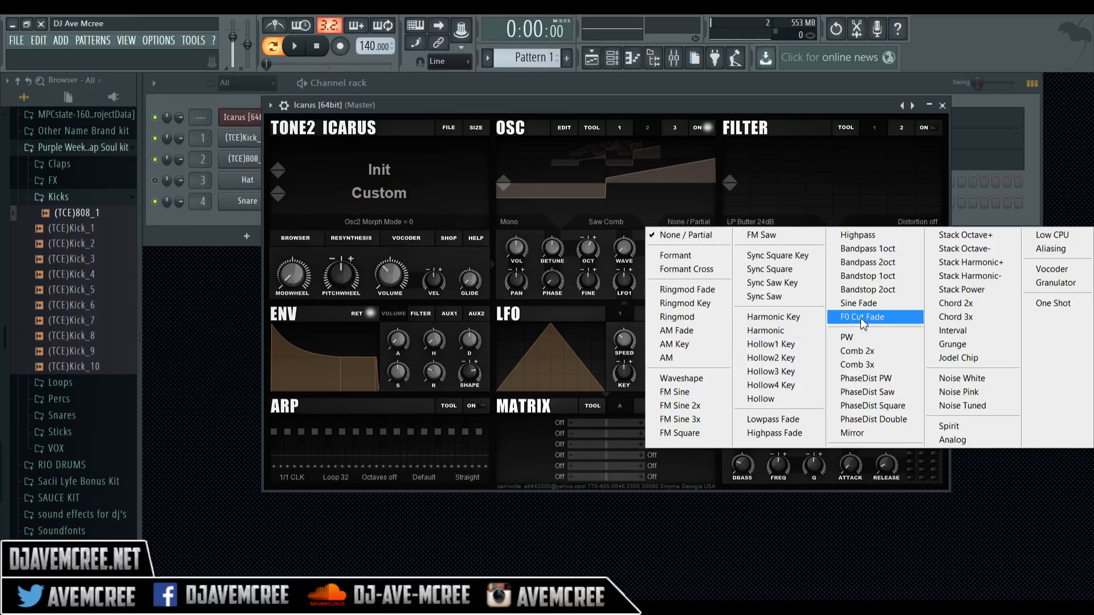
left_click(962, 378)
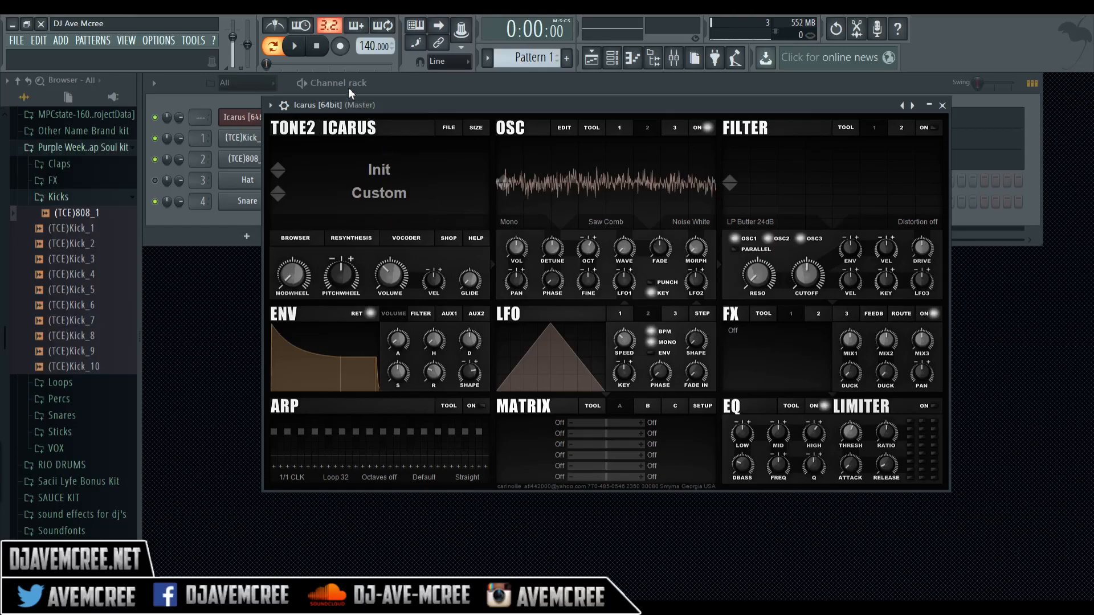
- Play the pattern and set the volume envelope to sustain 0, release 0.003 s and decay 0.053 s, with master volume at 82
left_click(295, 46)
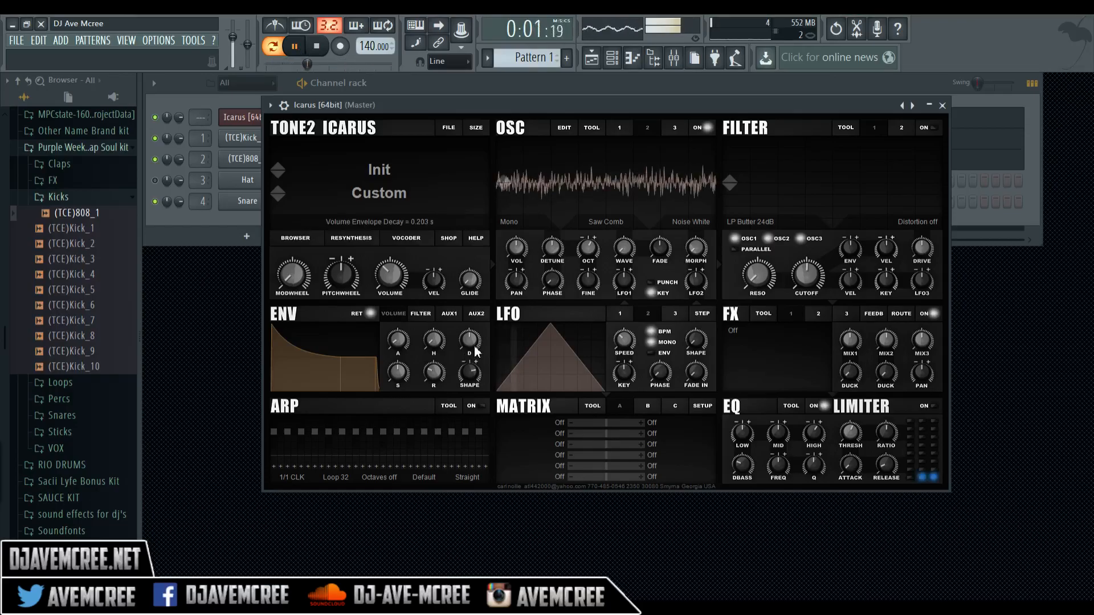
left_click_drag(401, 379, 401, 433)
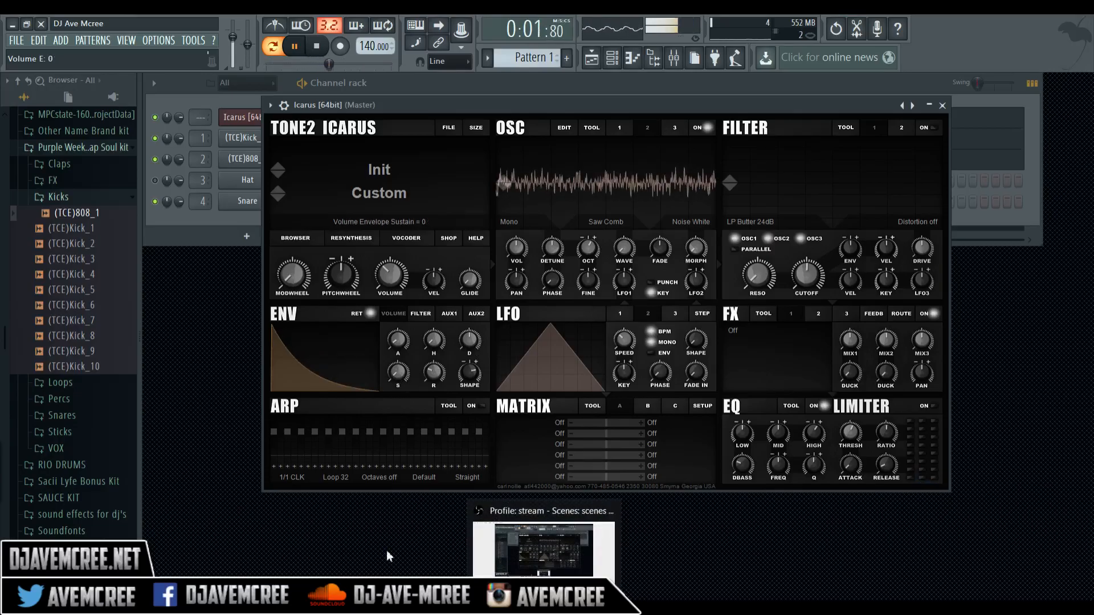
left_click_drag(427, 378, 432, 387)
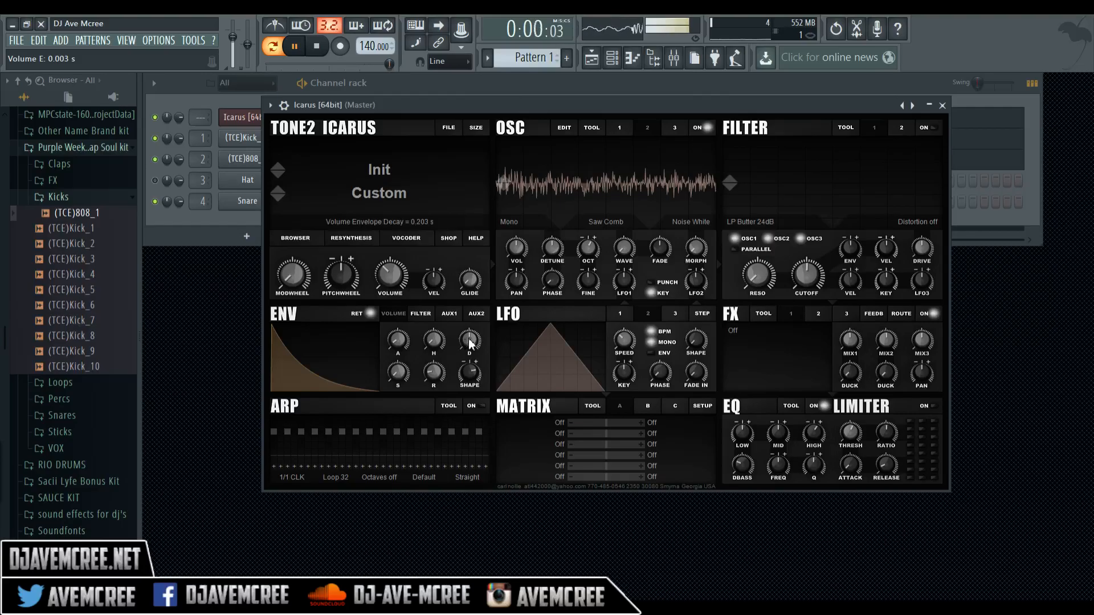
left_click_drag(477, 345, 497, 443)
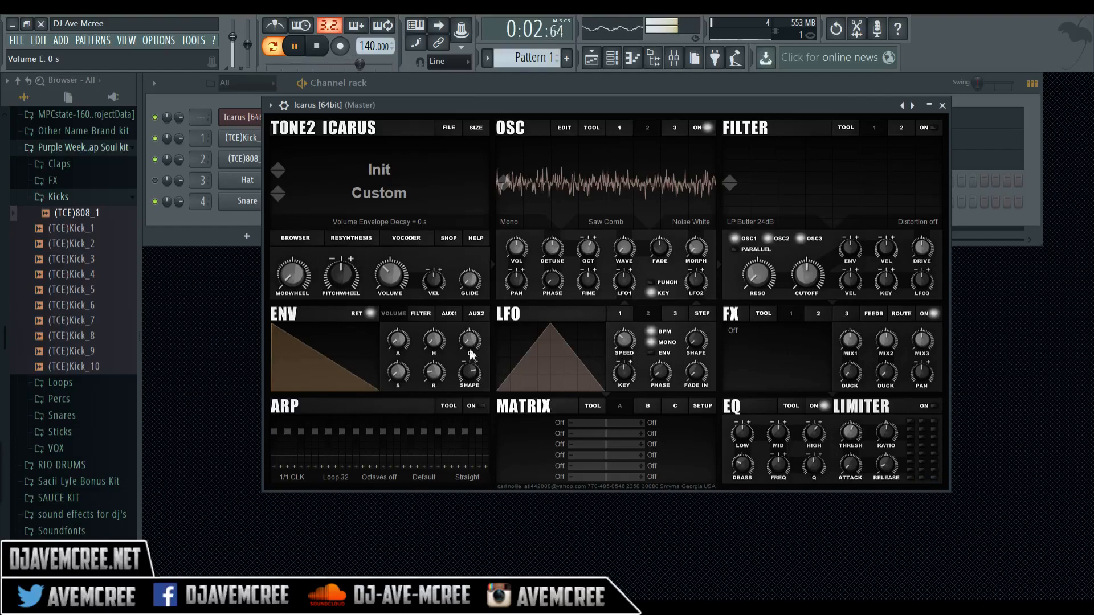
left_click_drag(470, 343, 464, 279)
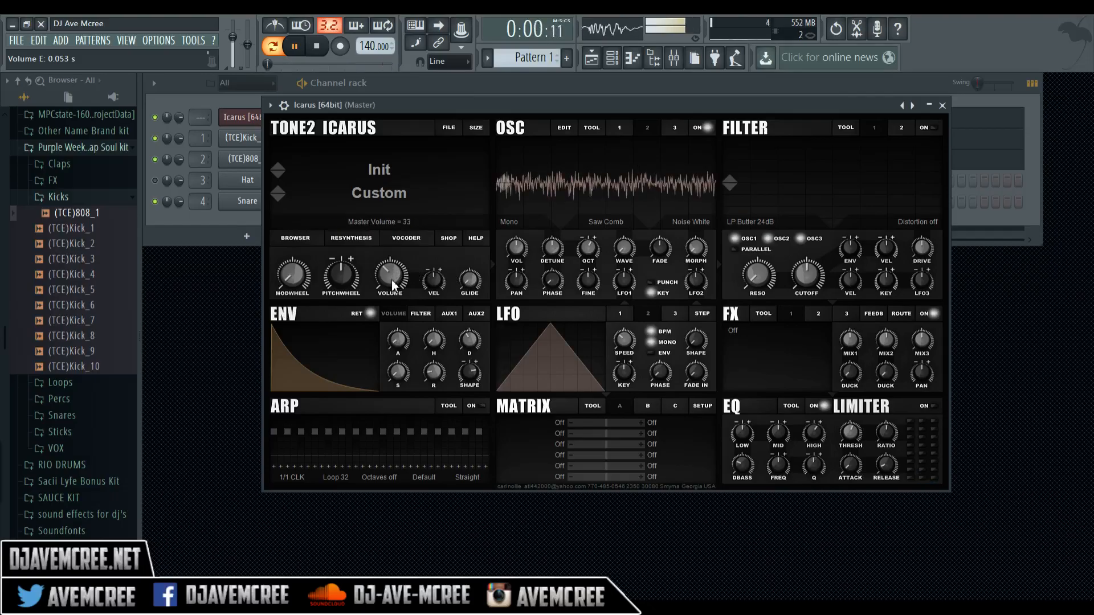
left_click_drag(391, 280, 386, 204)
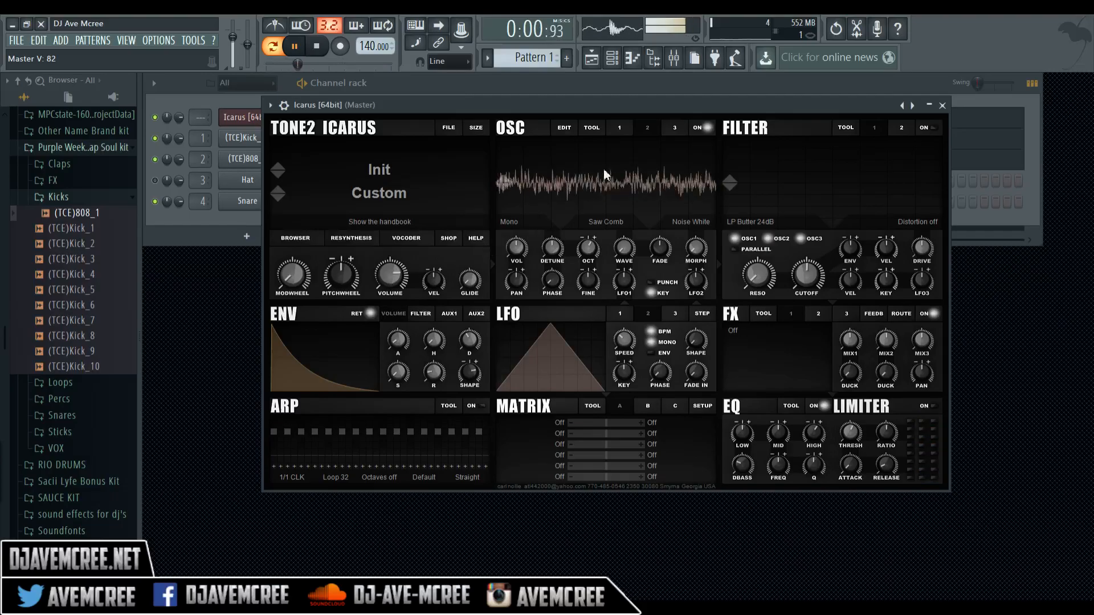
- Show oscillator 1, turn on filter 1 and set its cutoff to 8445 Hz and resonance to 32
left_click(620, 136)
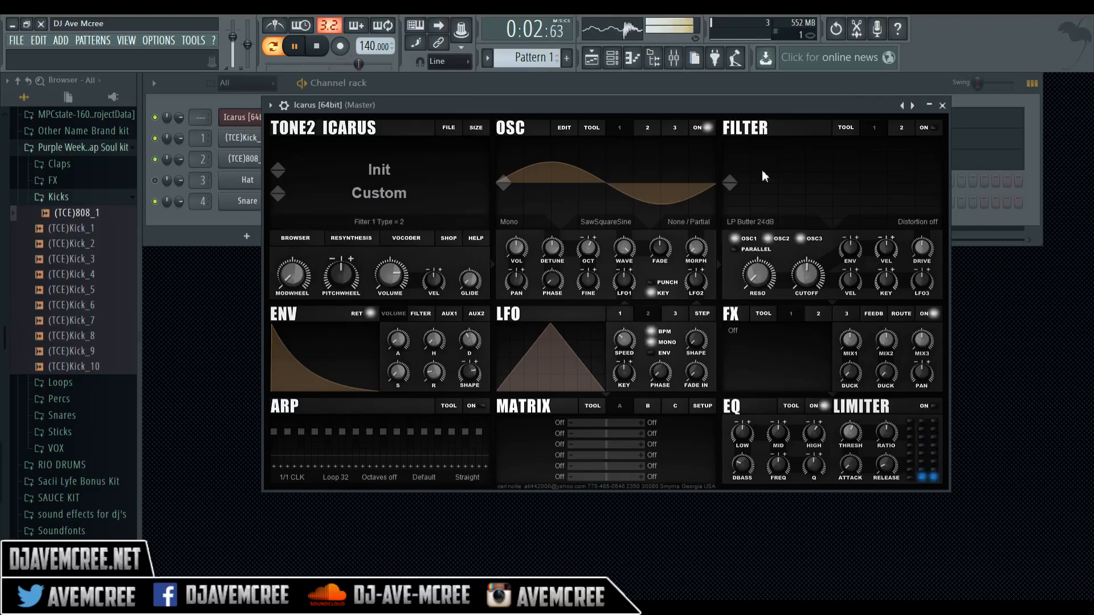
left_click(933, 128)
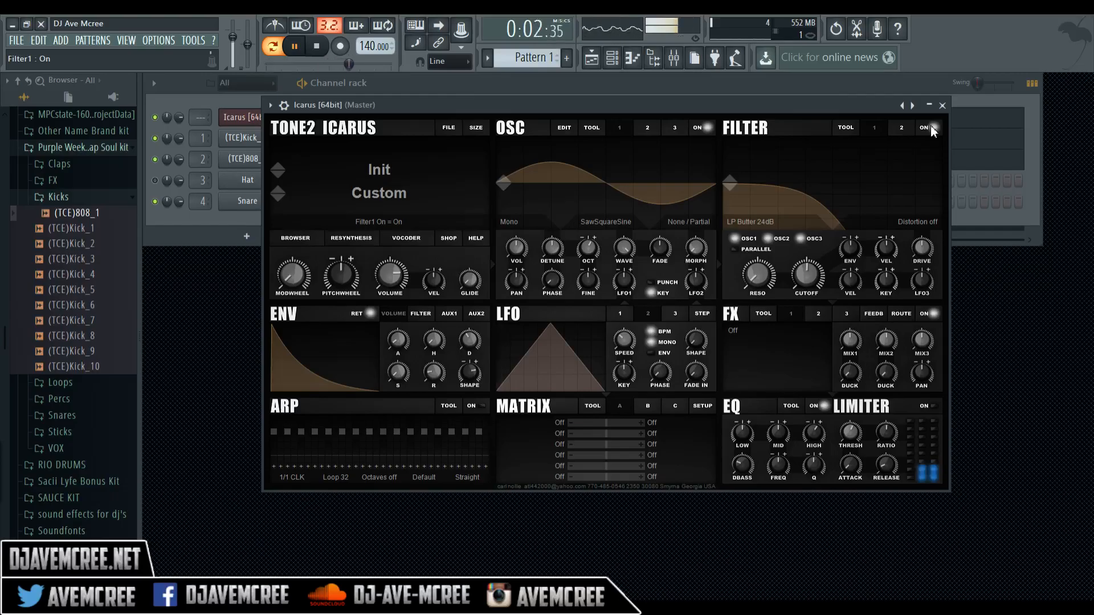
left_click_drag(805, 275, 802, 216)
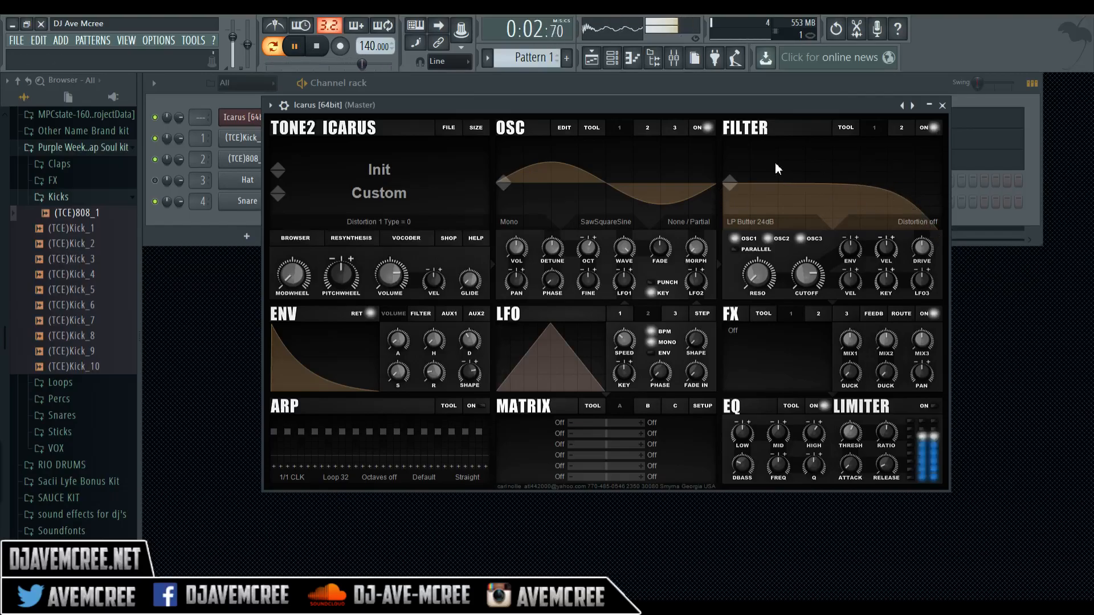
left_click_drag(806, 276, 832, 397)
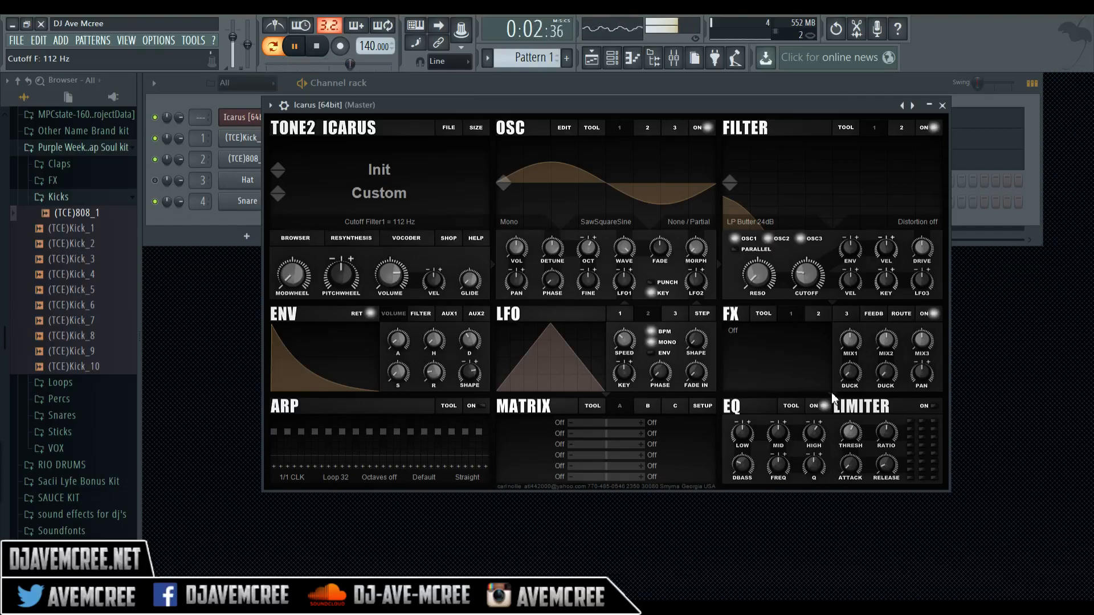
left_click_drag(800, 278, 809, 125)
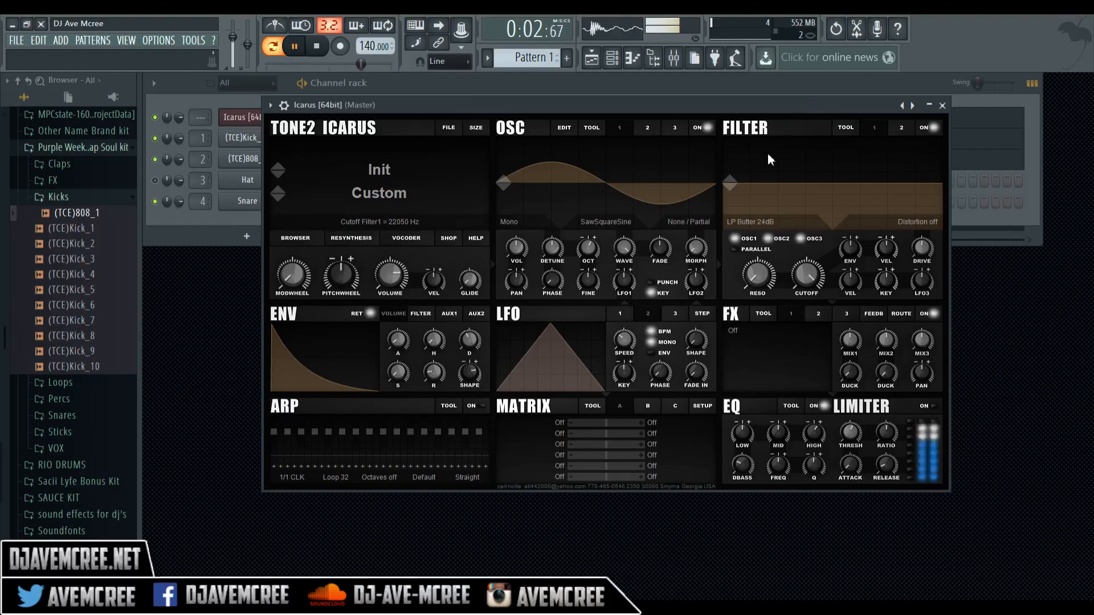
mouse_move(806, 276)
left_mouse_down()
mouse_move(812, 303)
mouse_move(813, 293)
left_mouse_up()
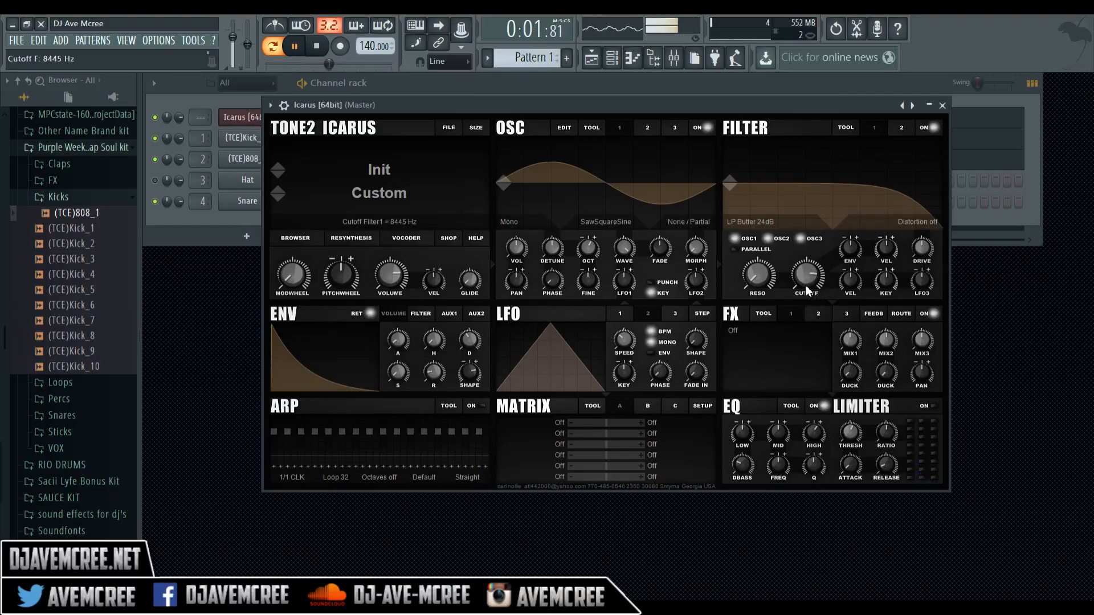
left_click_drag(764, 274, 754, 214)
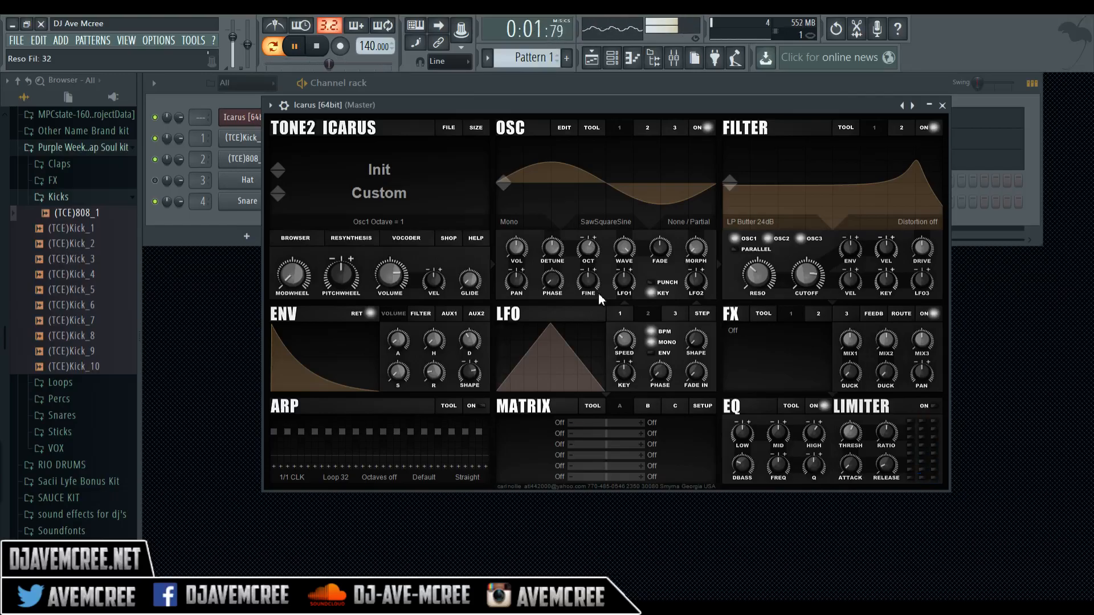
- Set oscillator 1's unison mode to HyperSaw 7 and its fine tuning to -100
left_click(532, 219)
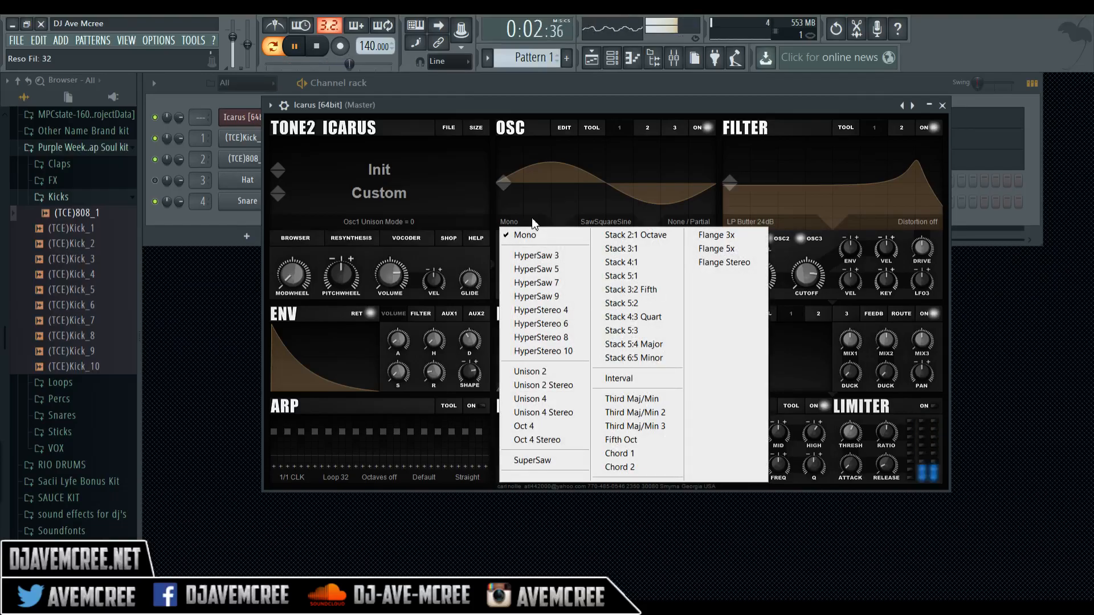
left_click(533, 283)
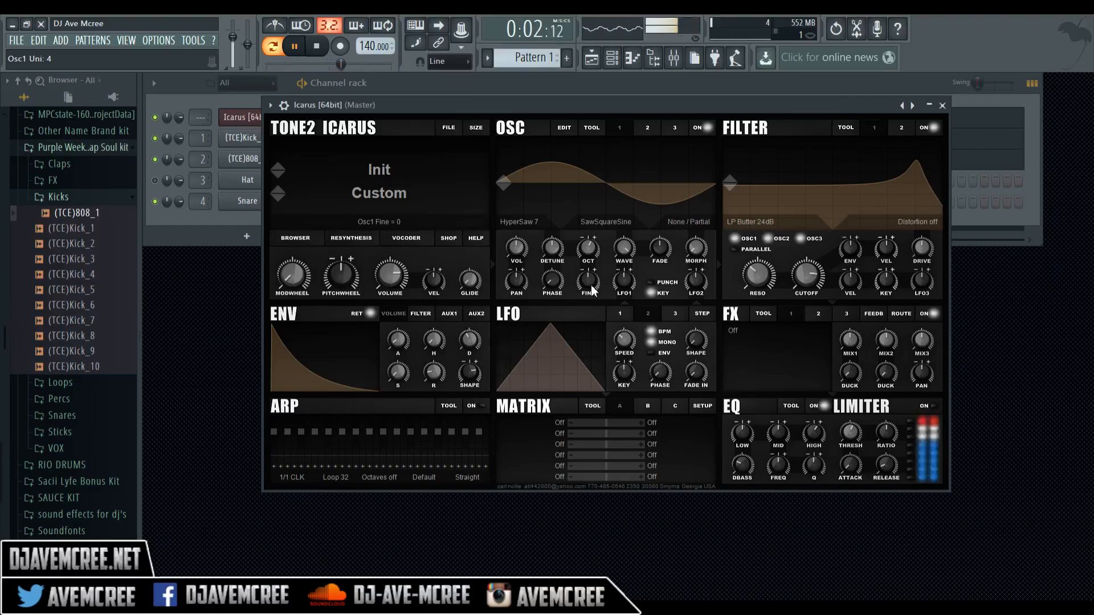
left_click_drag(593, 290, 597, 372)
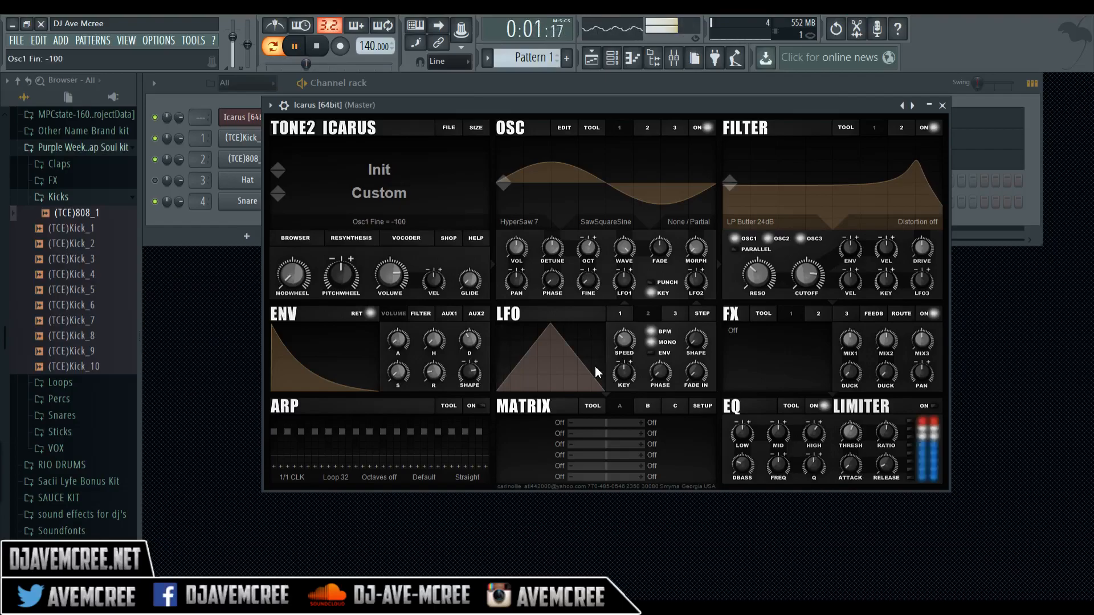
- Adjust oscillator 1 to octave 1 with fine tuning at -100 and enable Punch
left_click_drag(587, 247, 562, 147)
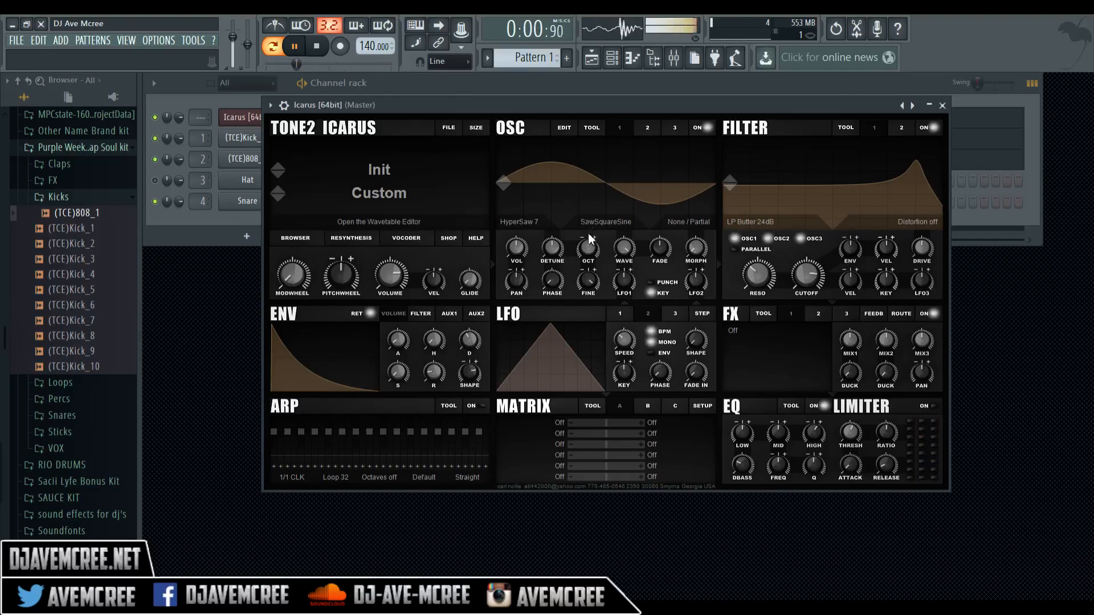
left_click_drag(588, 246, 588, 240)
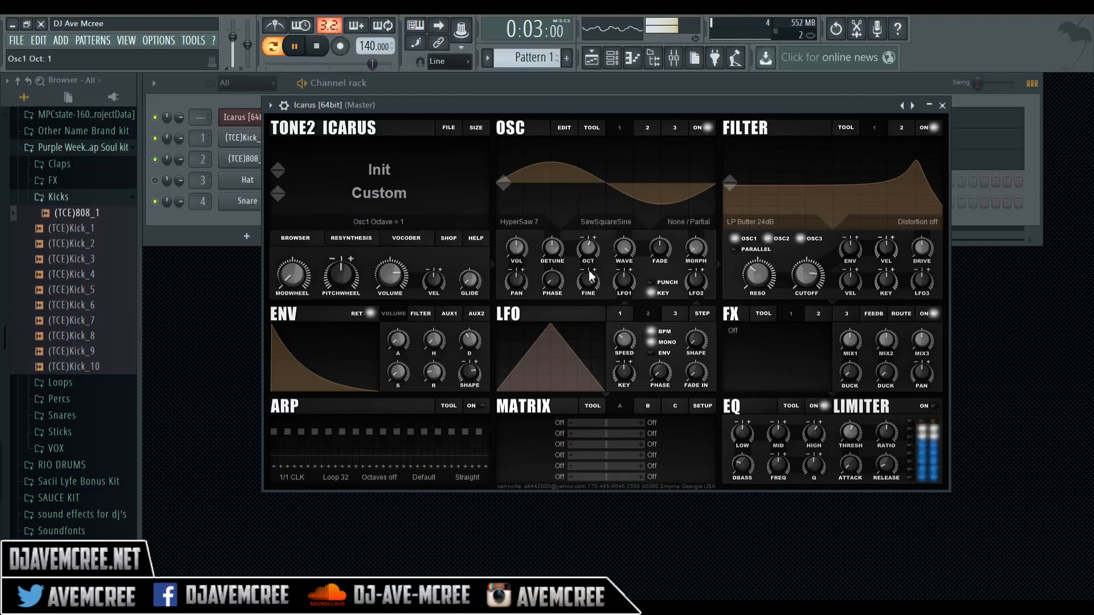
left_click_drag(591, 281, 611, 391)
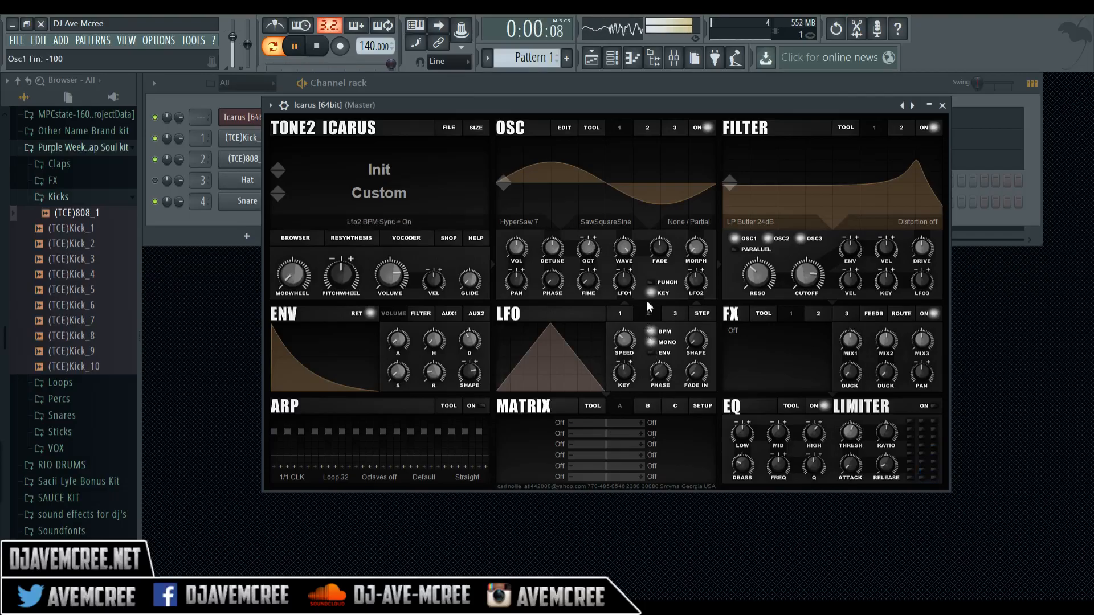
left_click(650, 283)
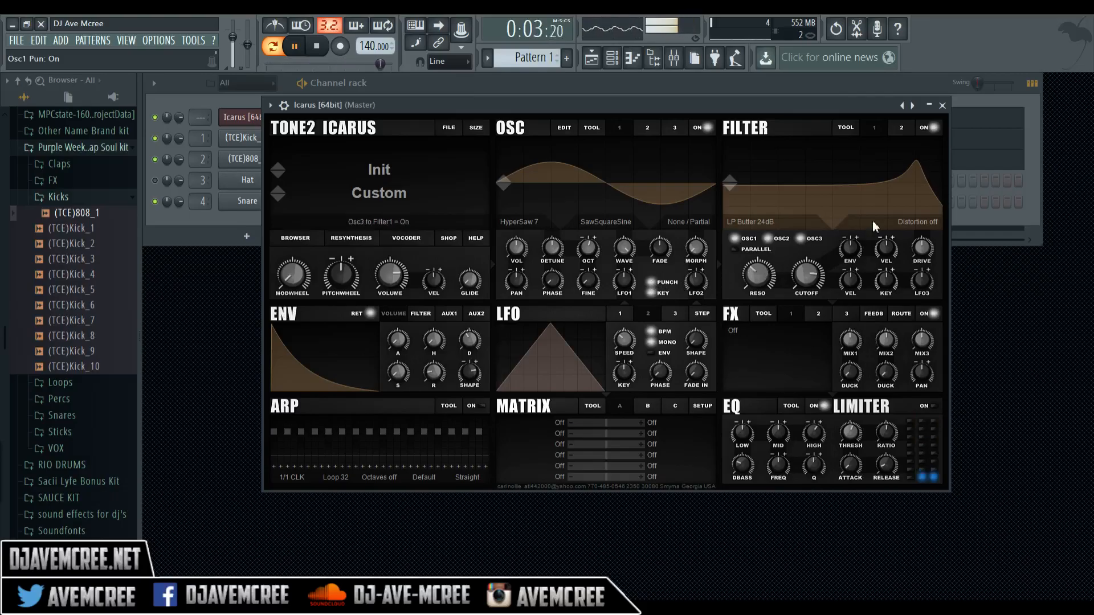
- Try the Waveshape distortion on filter 1 with its drive at 11
left_click(929, 225)
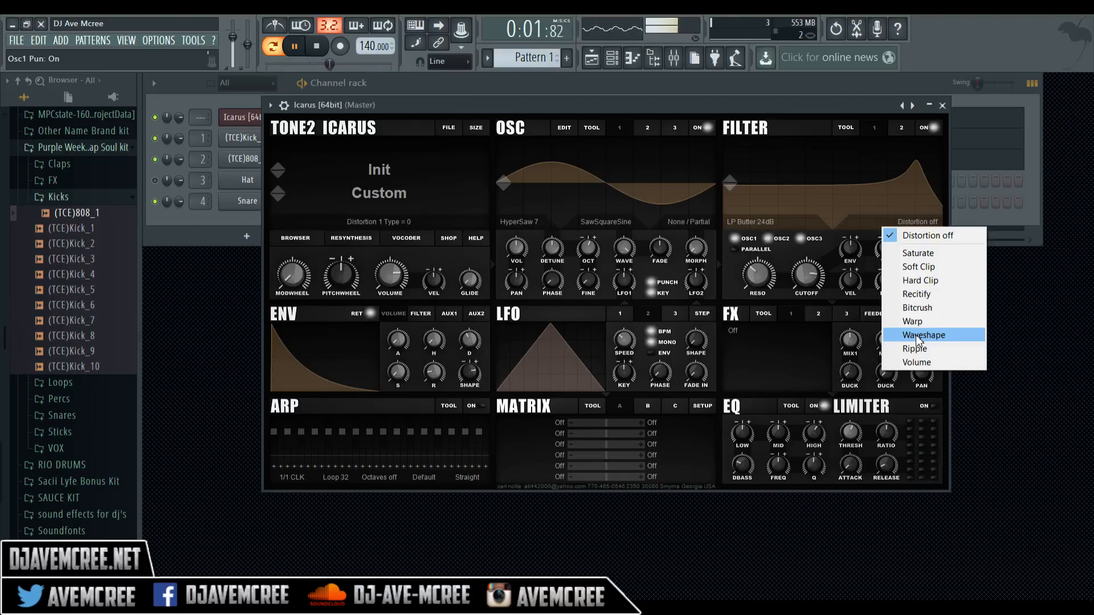
left_click(917, 339)
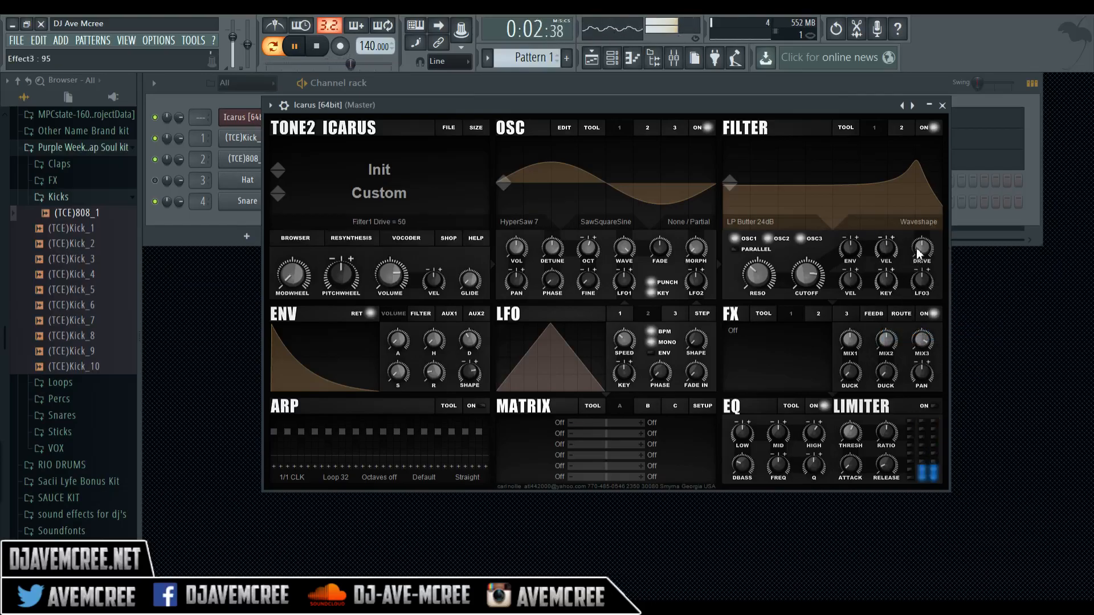
left_click_drag(917, 250, 915, 304)
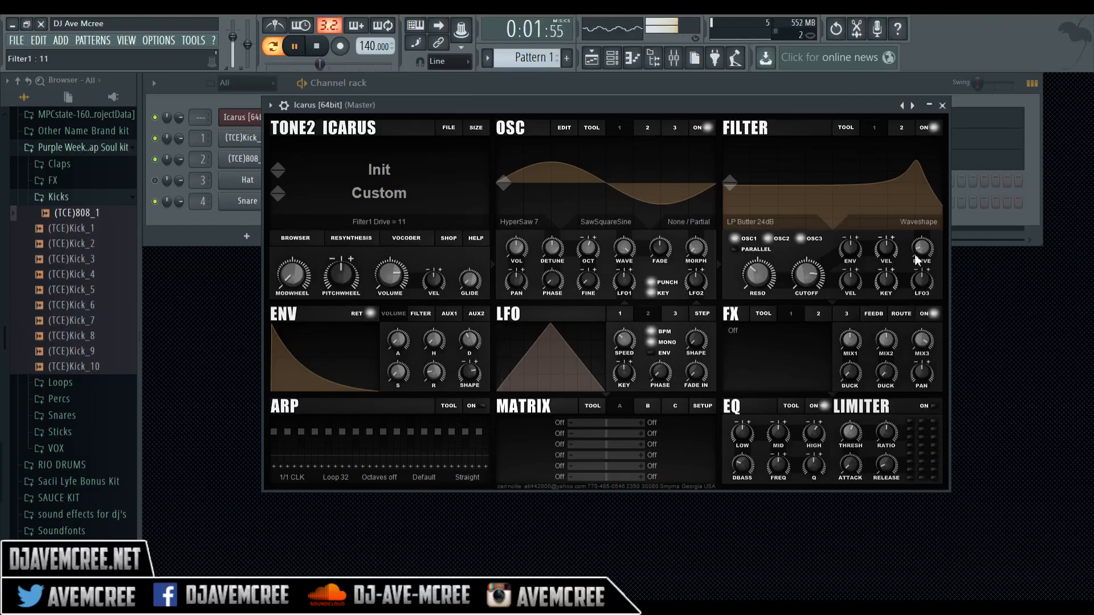
- Switch filter 1's distortion to Hard Clip and set its drive to 30
left_click(918, 222)
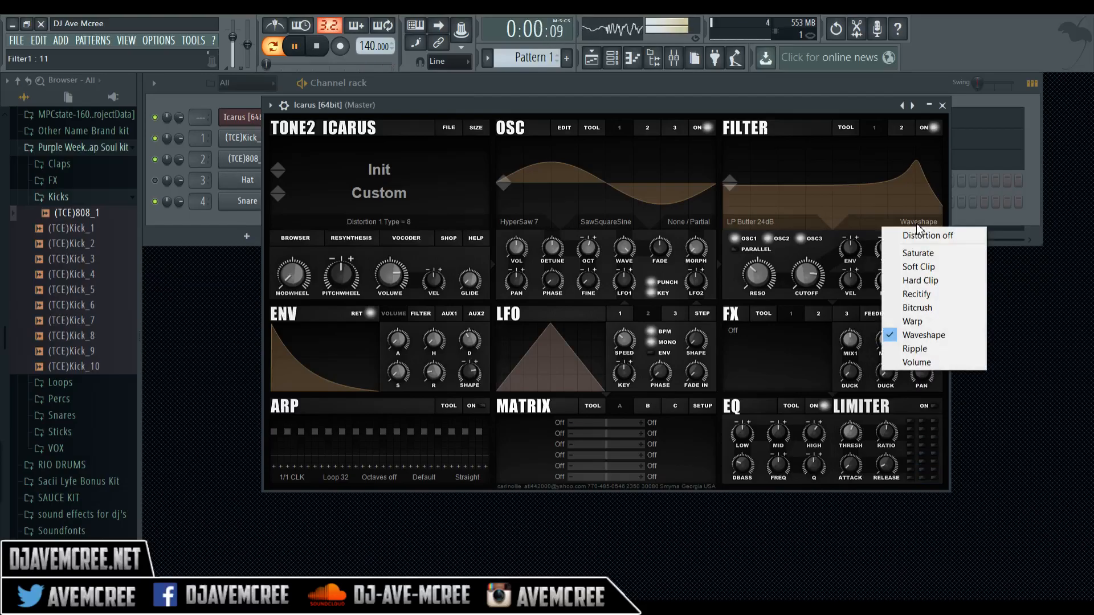
left_click(923, 279)
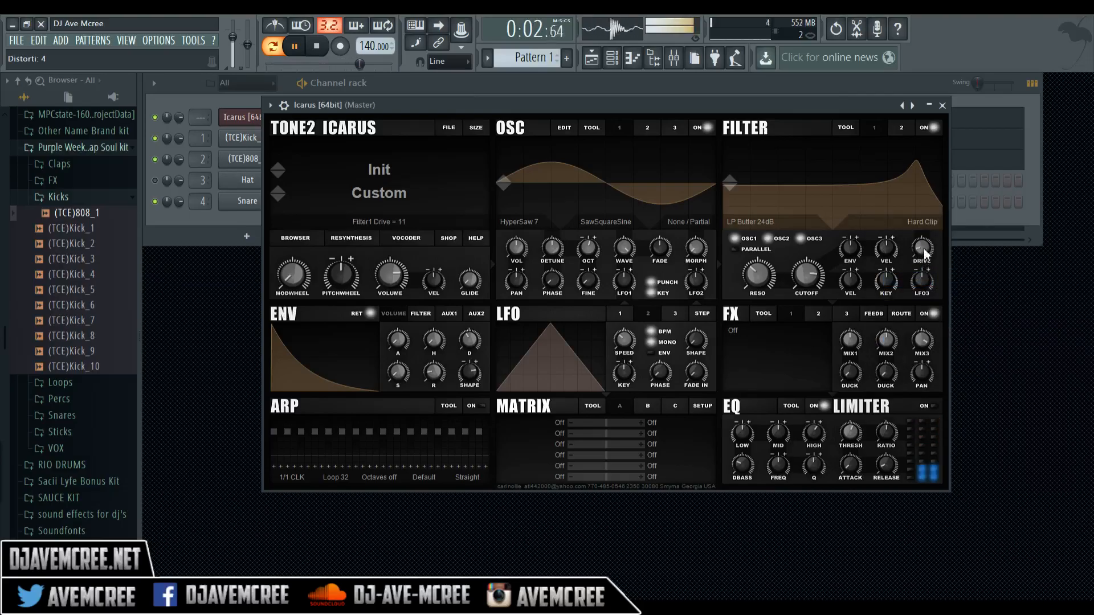
left_click_drag(924, 248, 922, 220)
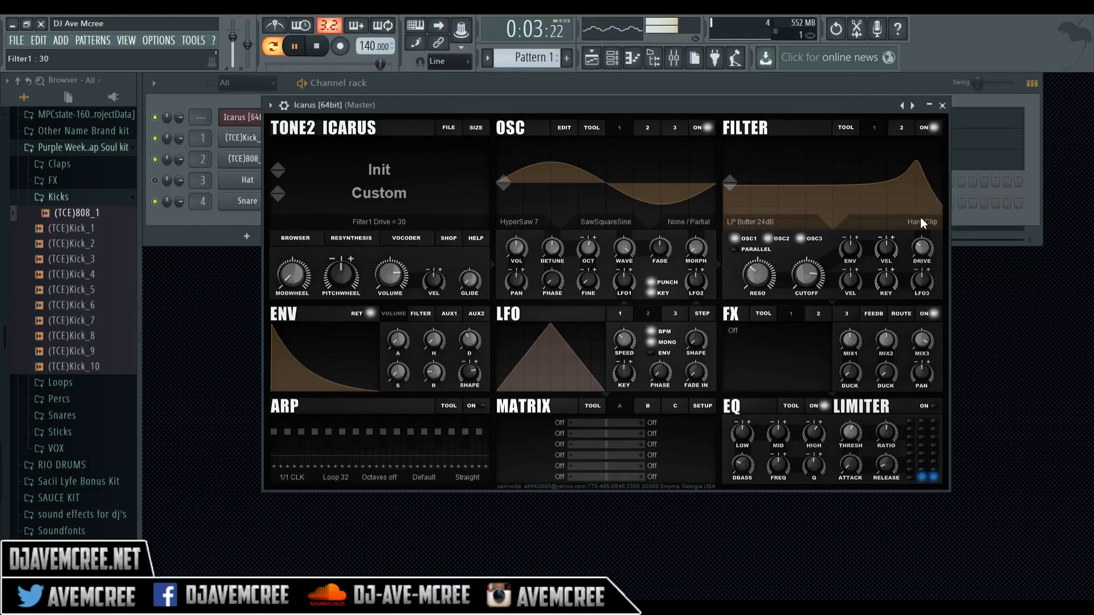
- Try the Volume distortion on filter 1 with its drive at 37
left_click(922, 226)
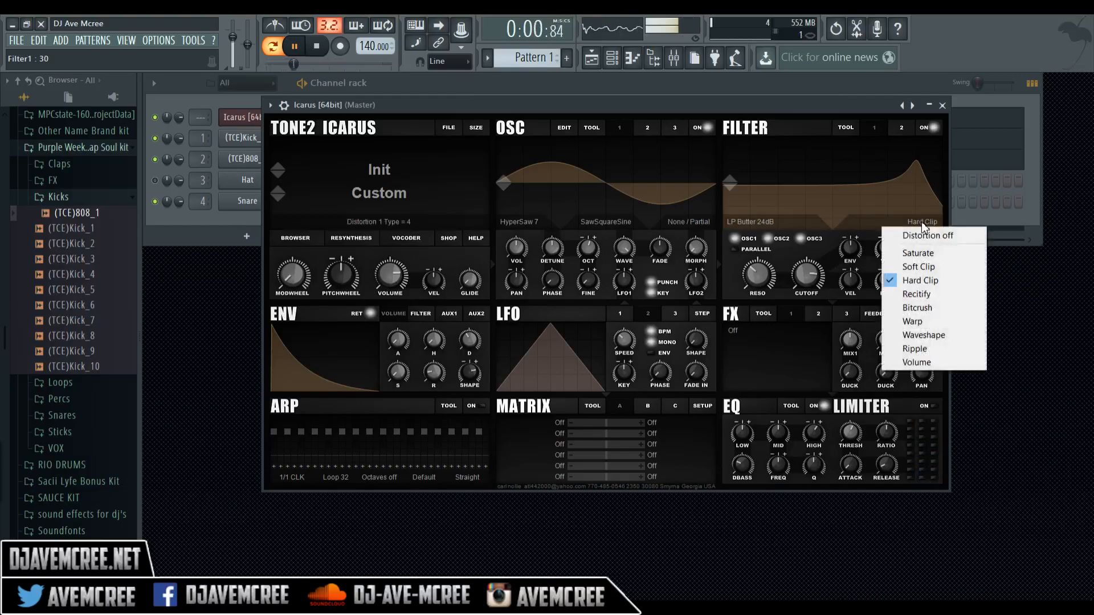
left_click(927, 366)
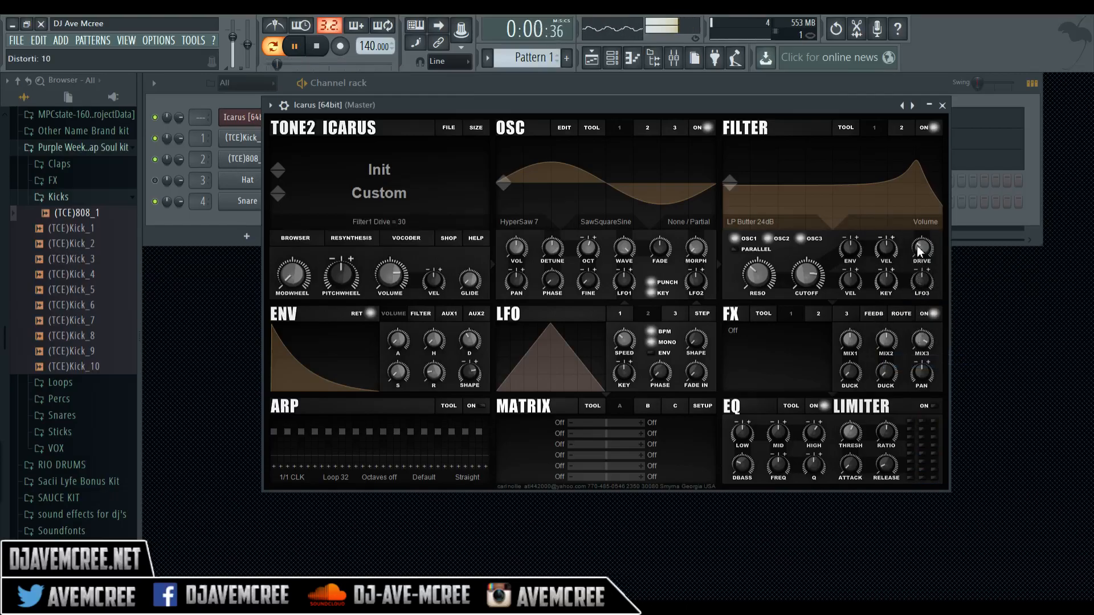
mouse_move(920, 249)
left_mouse_down()
mouse_move(917, 197)
mouse_move(915, 235)
left_mouse_up()
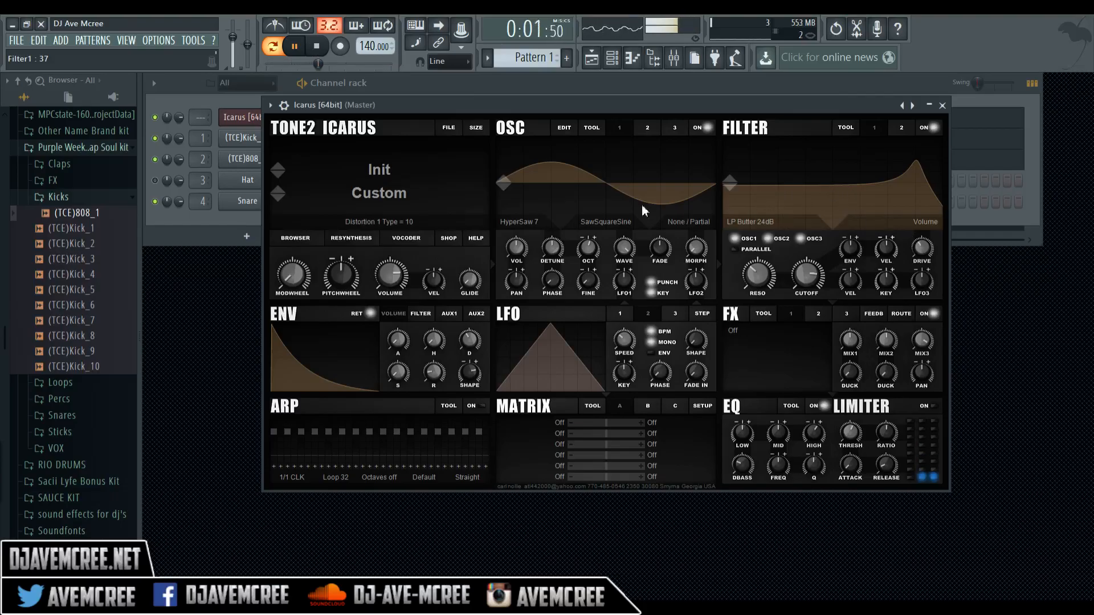
- Switch filter 1's distortion to Waveshape, then test its drive at 100 and lower it again
left_click(925, 225)
left_click(923, 334)
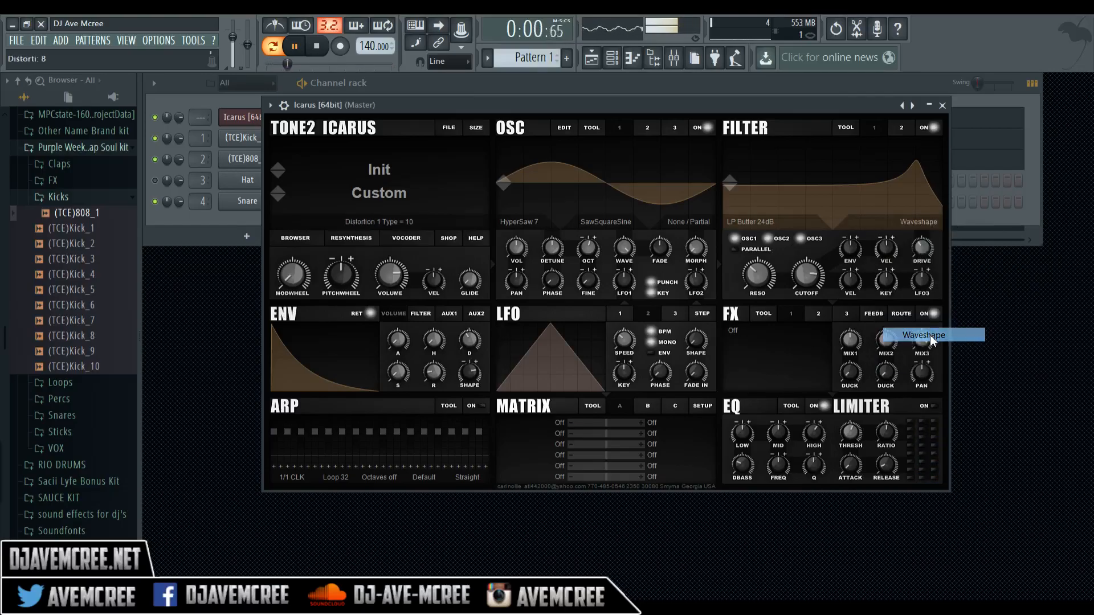
left_click_drag(921, 268, 926, 83)
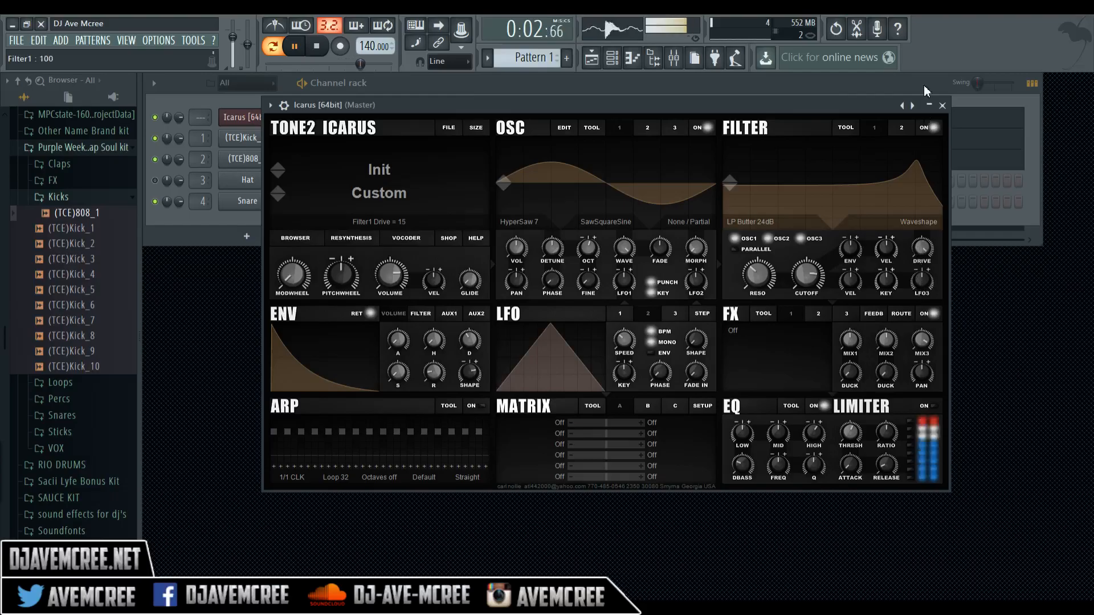
left_click_drag(930, 205, 935, 309)
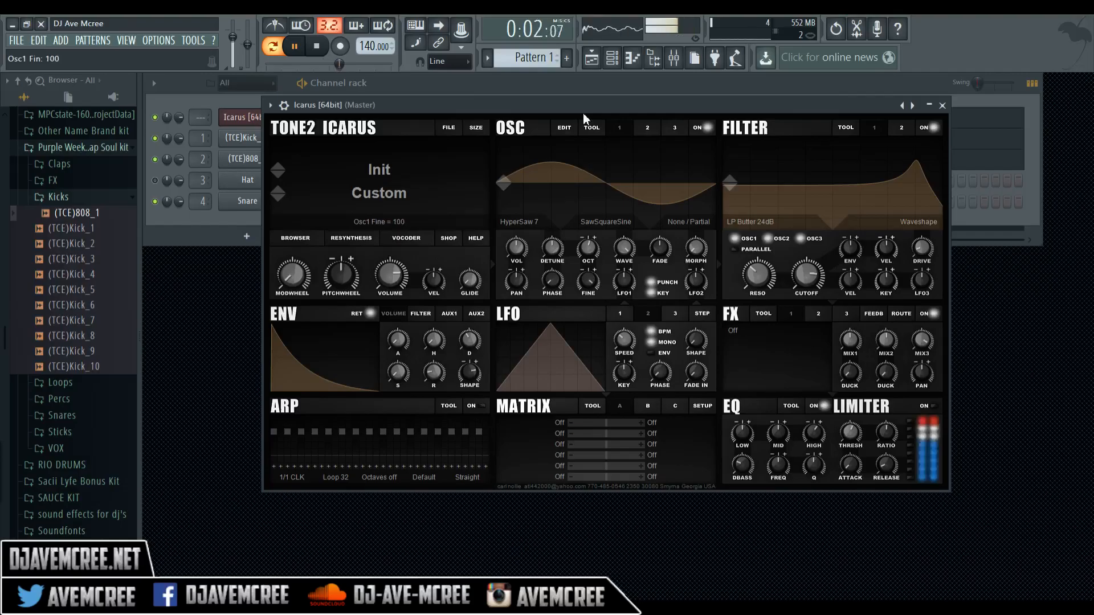
- Set oscillator 1's octave to 0 and its unison mode to Mono
left_click_drag(591, 252, 591, 247)
scroll(592, 250, "down", 1)
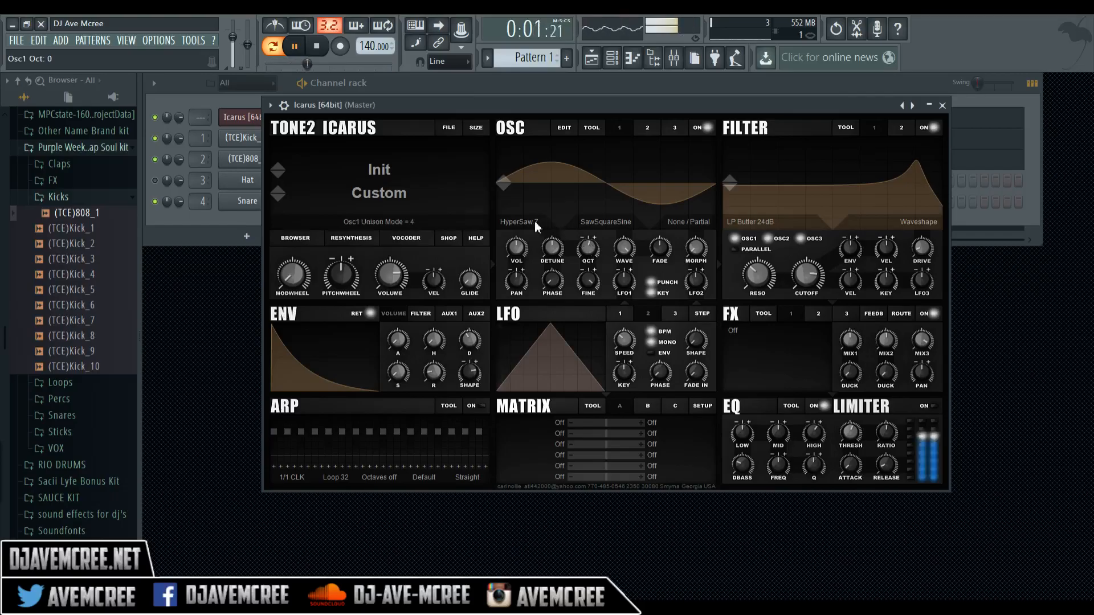
left_click(513, 224)
left_click(541, 238)
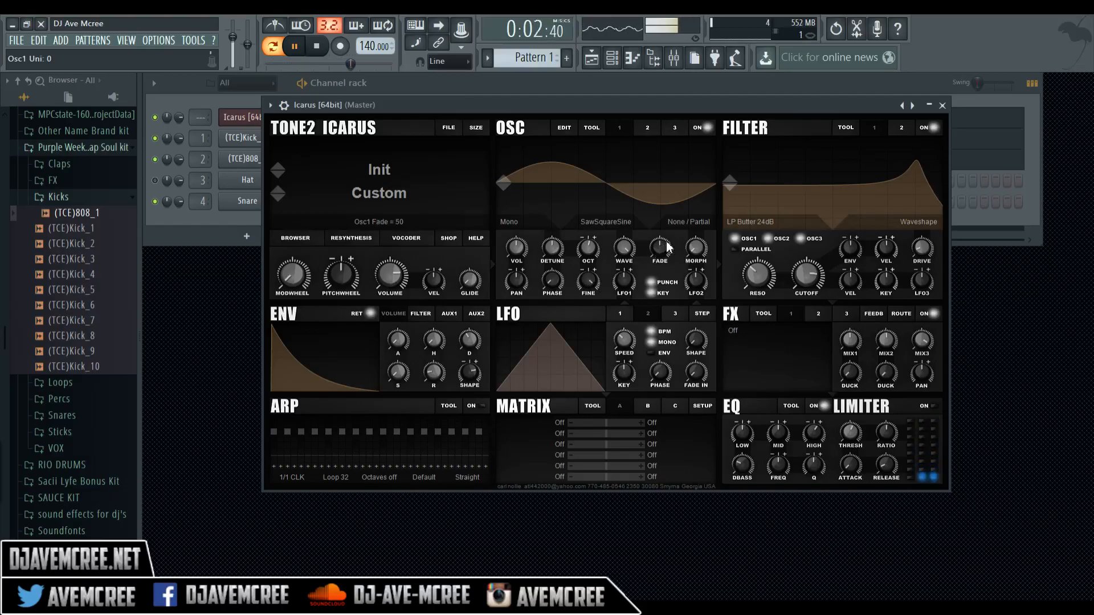
- Look over the wavetable tools available for oscillator 1 and stop the pattern playback
left_click(595, 129)
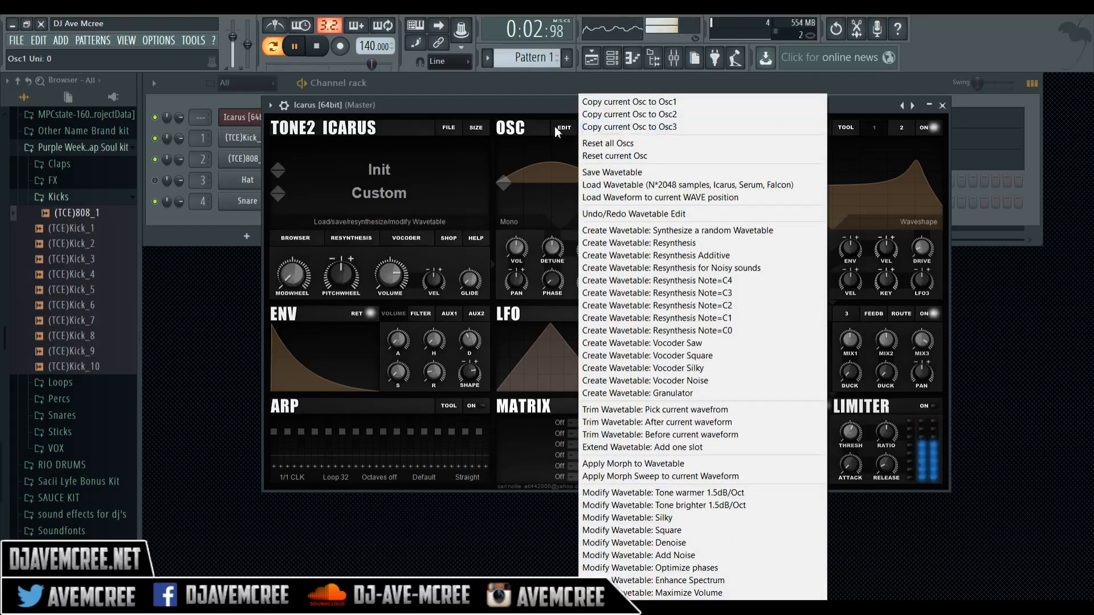
left_click(518, 112)
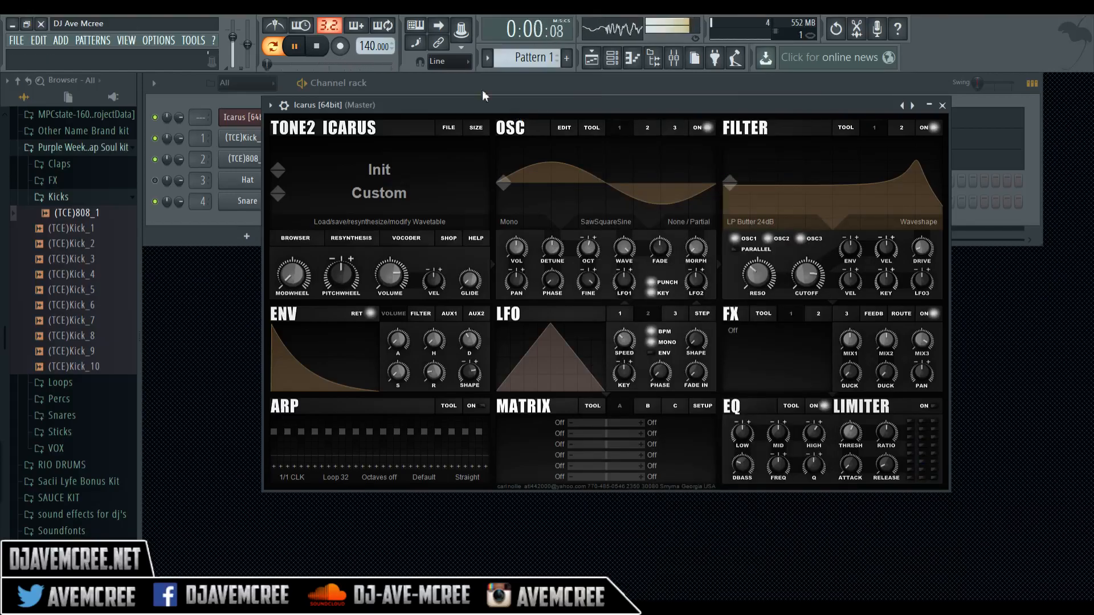
left_click(325, 49)
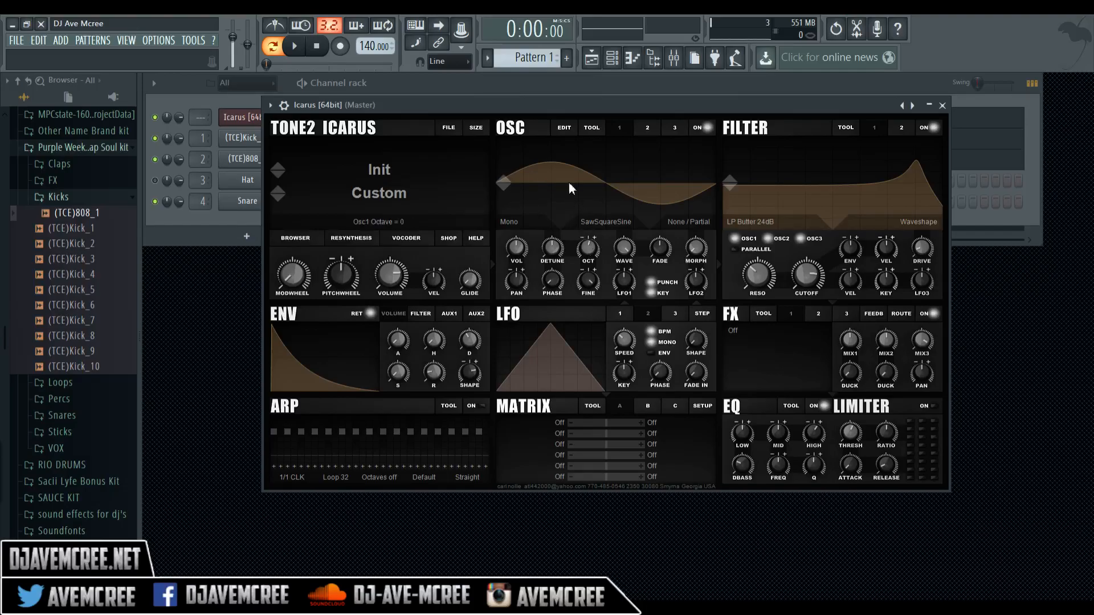
- Show oscillator 3, check its wavetable and unison mode choices, and open it in the wavetable editor
left_click(676, 128)
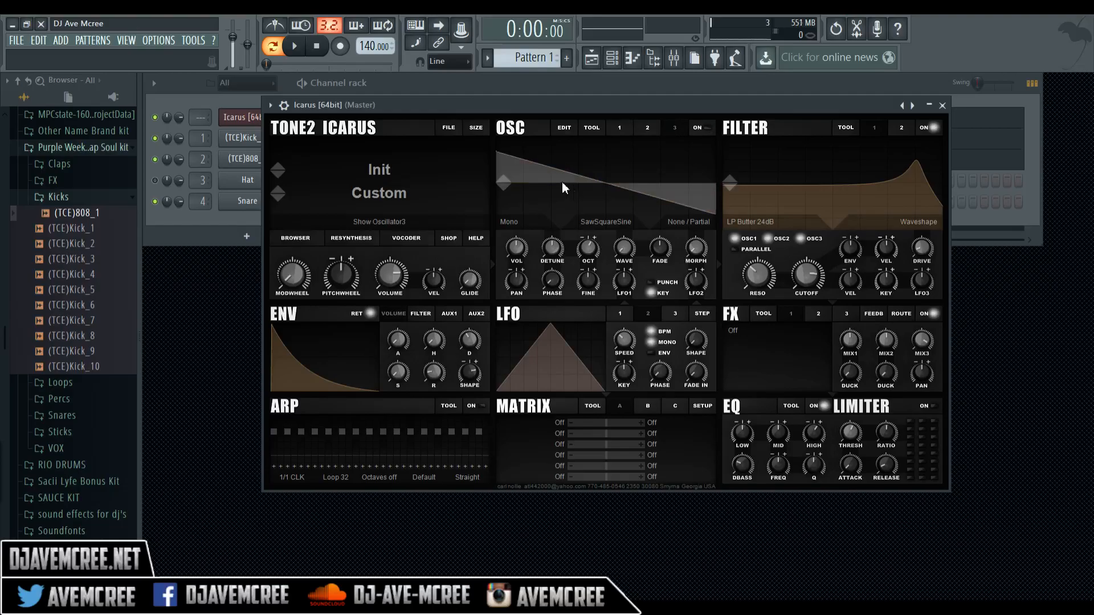
left_click(586, 222)
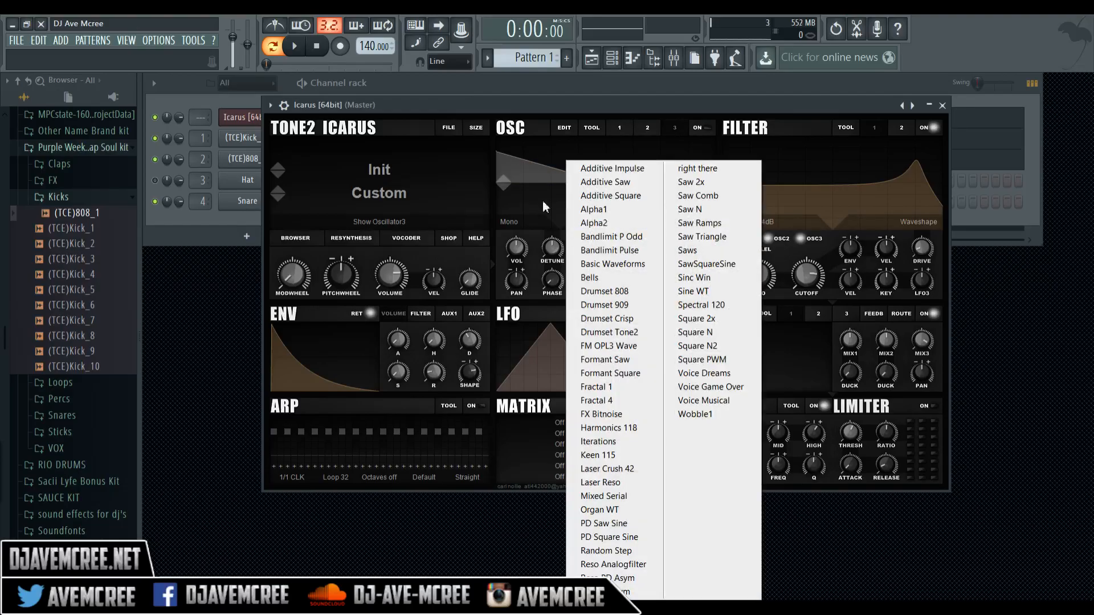
left_click(524, 186)
left_click(524, 223)
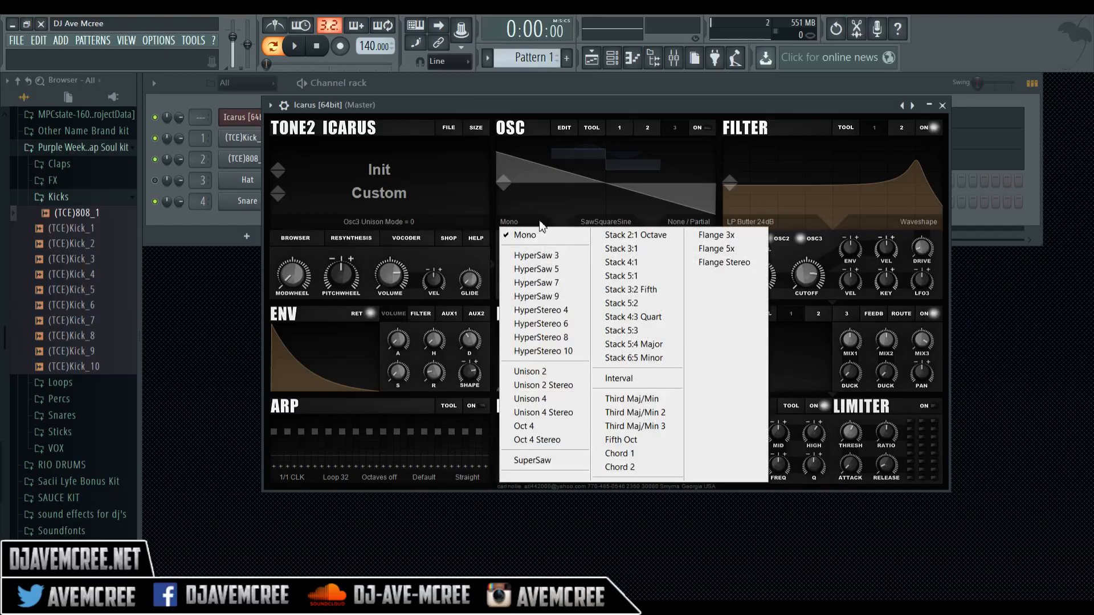
left_click(629, 193)
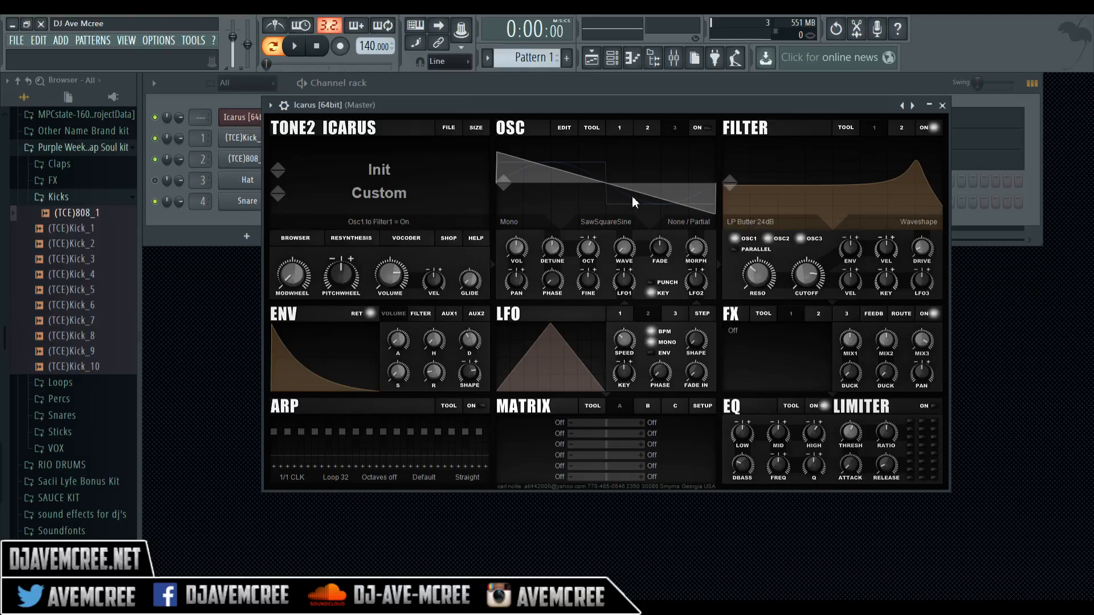
left_click(565, 128)
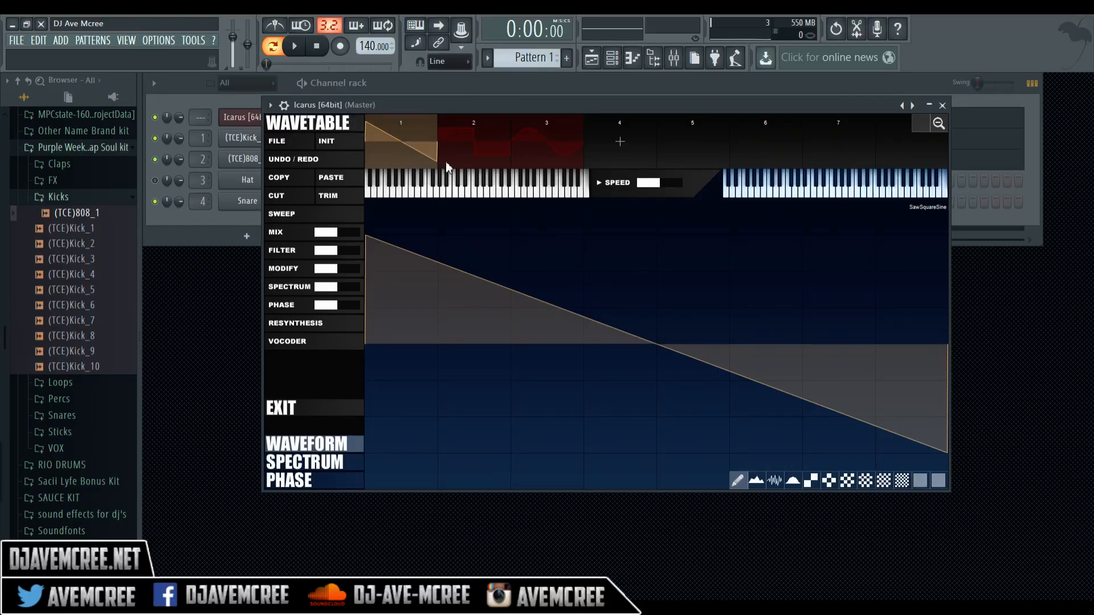
- Load the (TCE)Clap_6 wave file from the Claps folder of Ave Patches 2016 > Purple Weeknd Trap Soul kit on drive D as the wavetable
left_click(294, 147)
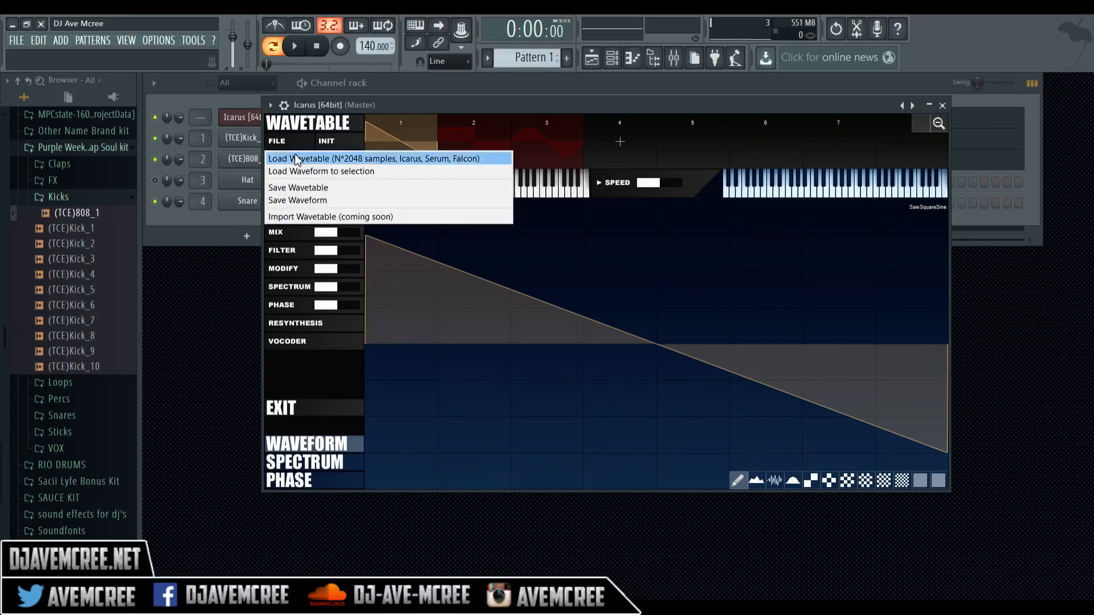
left_click(296, 160)
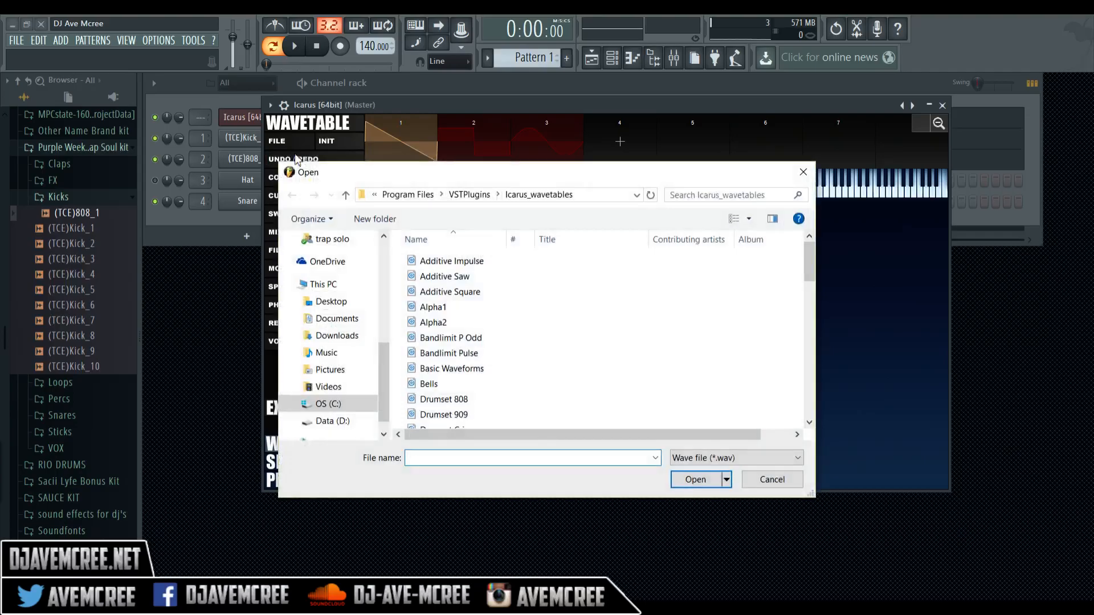
left_click(337, 420)
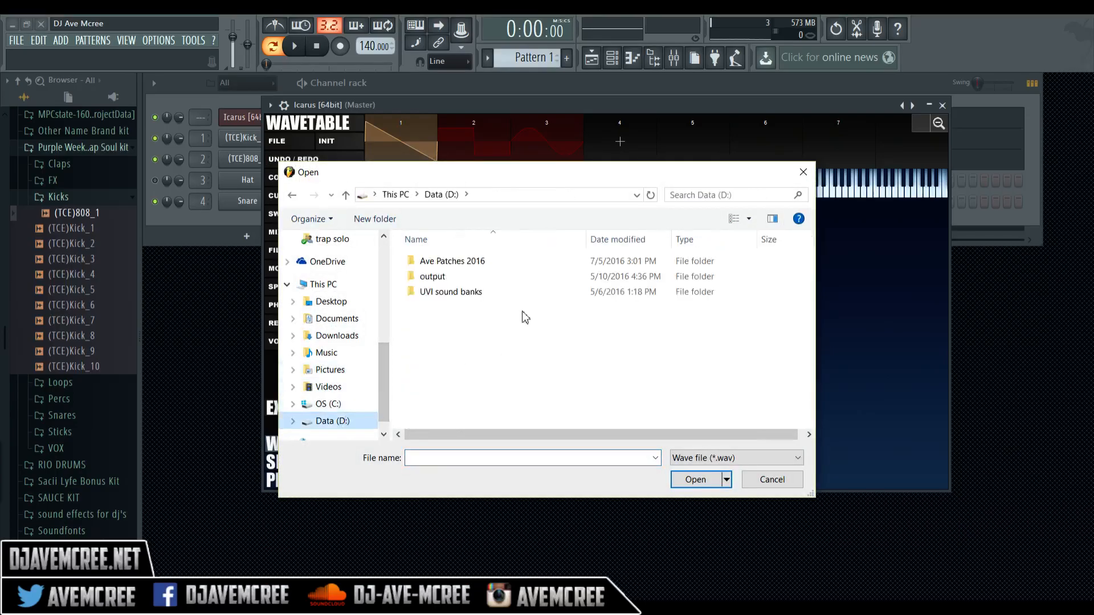
double_click(512, 264)
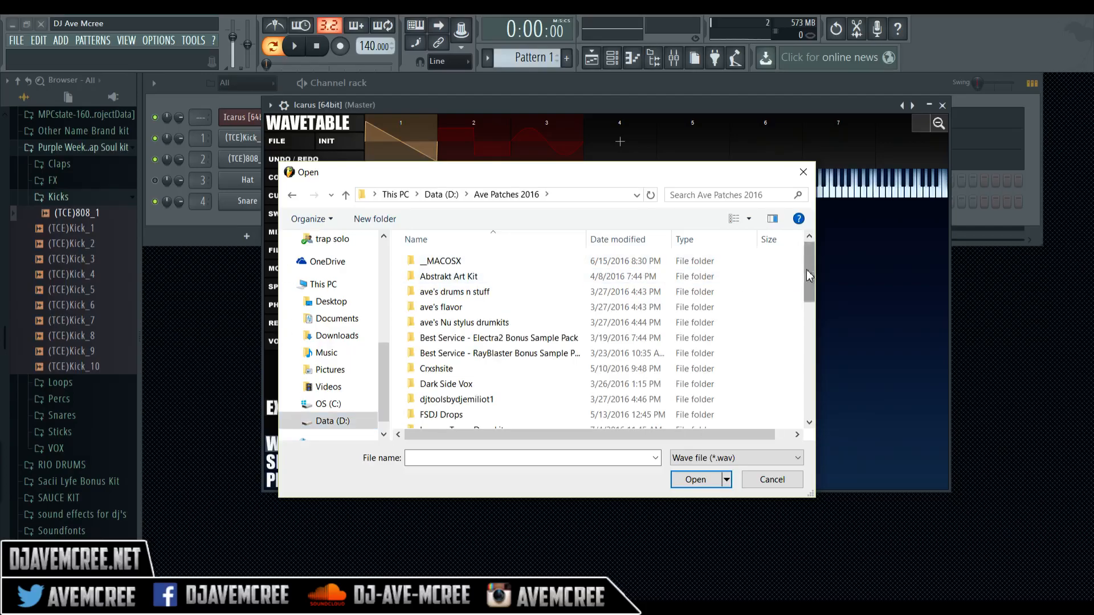
left_click_drag(806, 269, 815, 380)
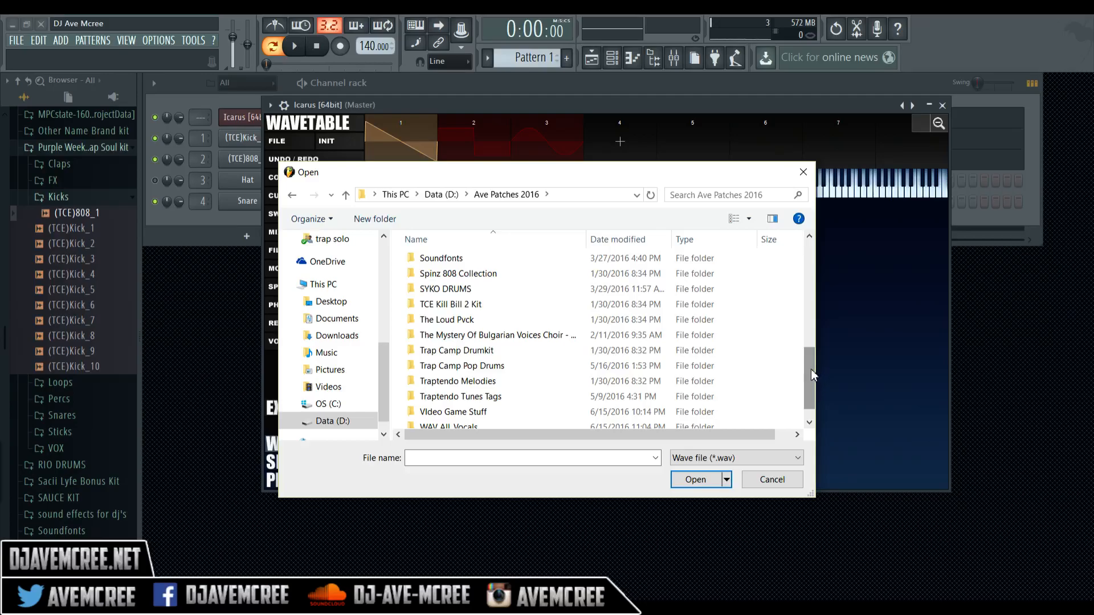
left_click_drag(811, 367, 813, 340)
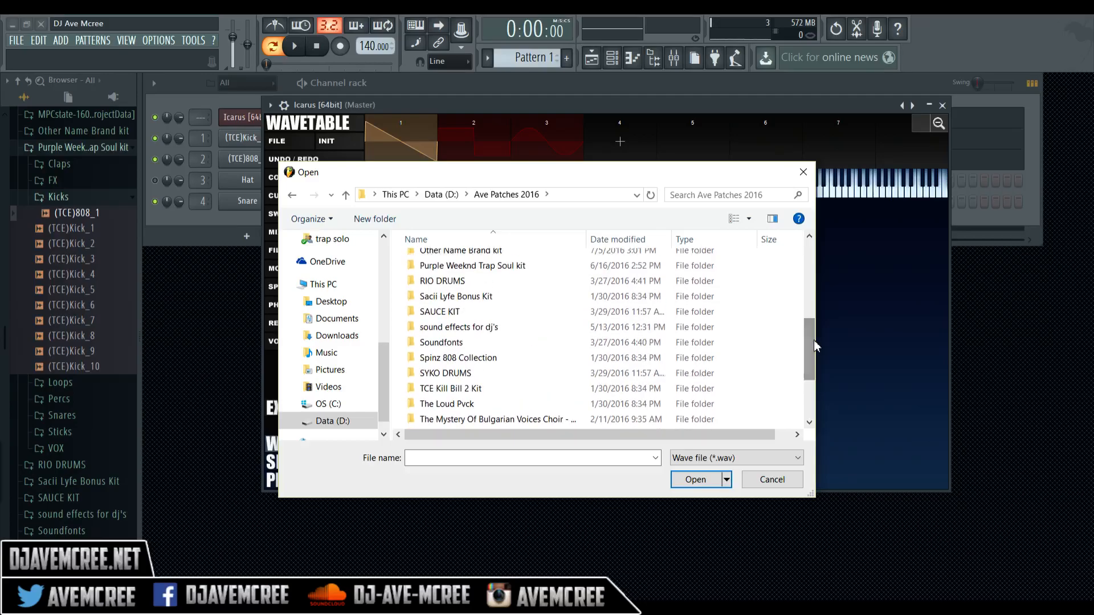
double_click(638, 269)
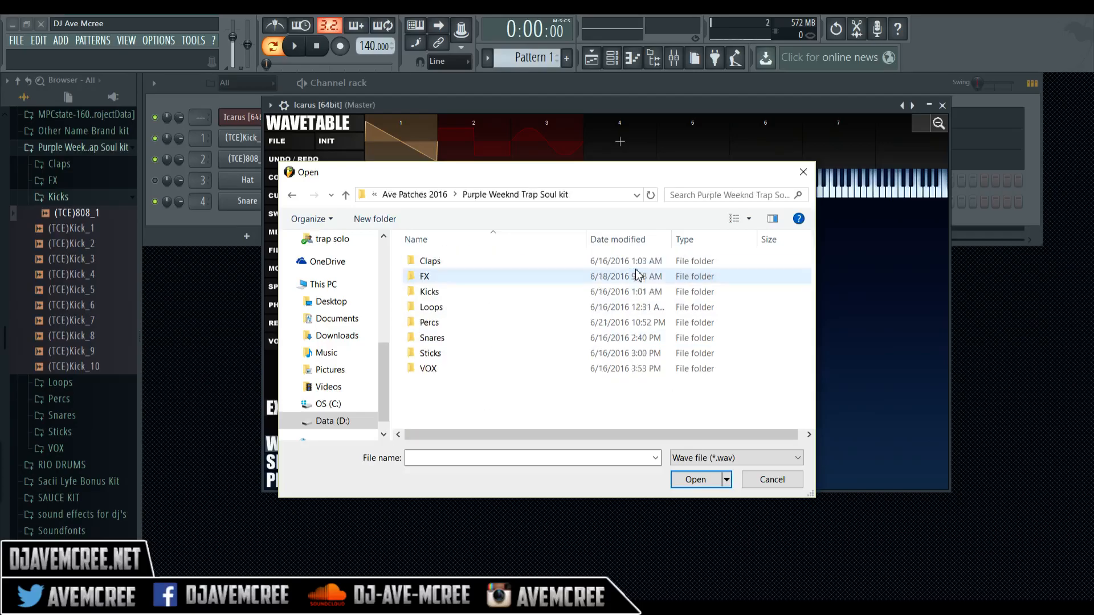
double_click(476, 262)
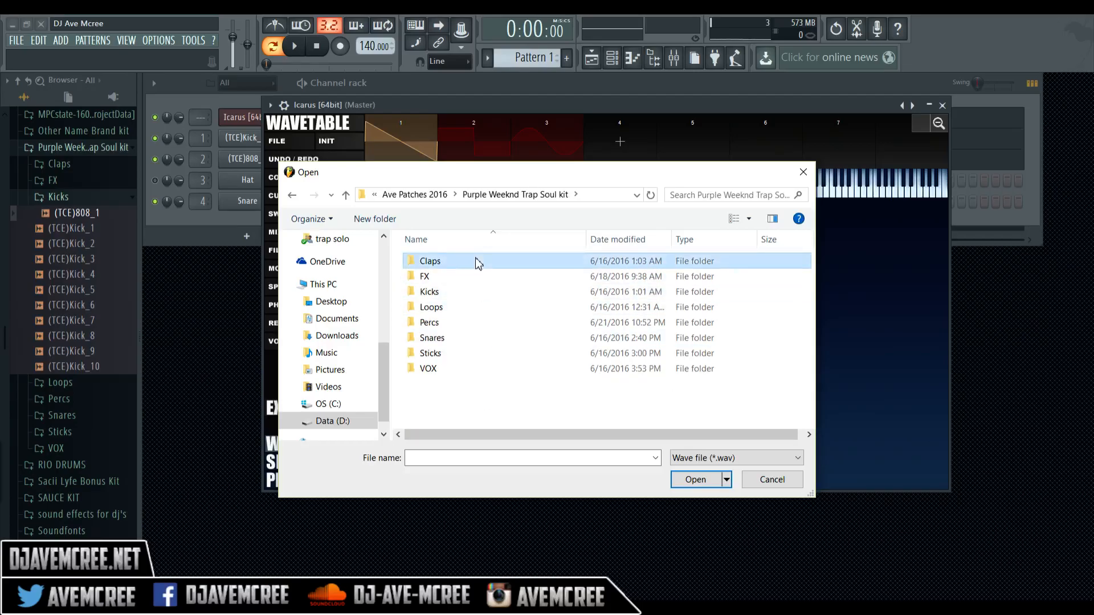
double_click(450, 338)
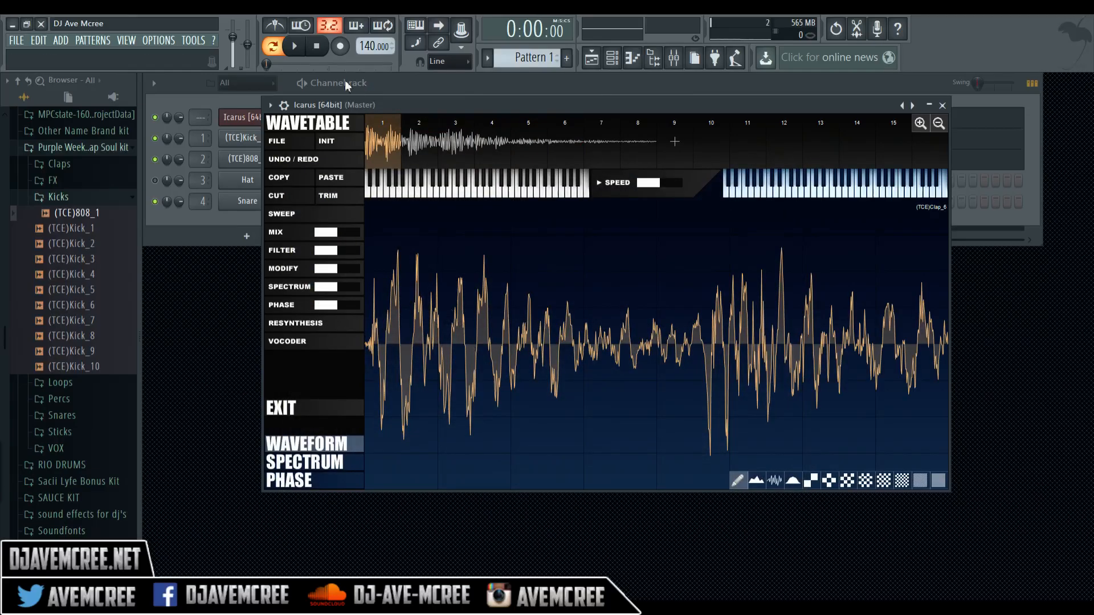
- Start the pattern, exit the wavetable editor and turn on oscillator 3
left_click(299, 49)
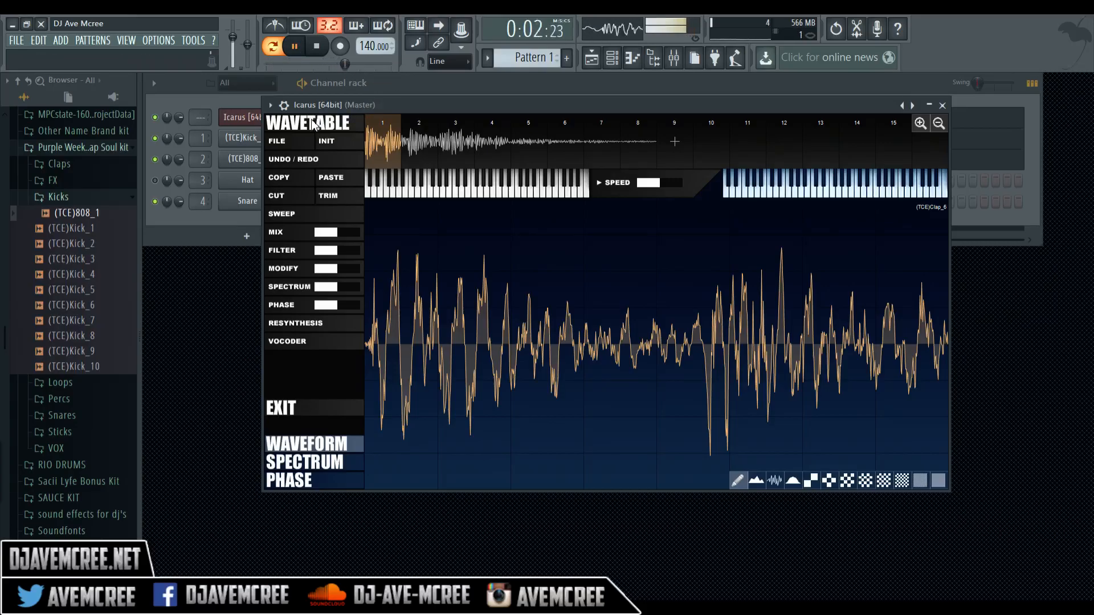
left_click(296, 408)
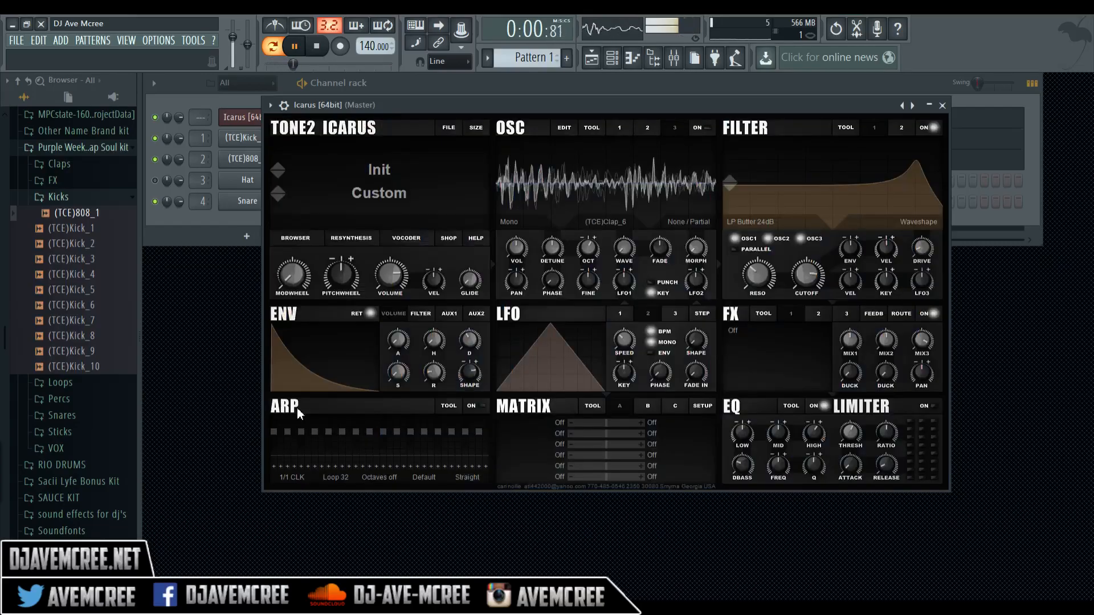
left_click(705, 126)
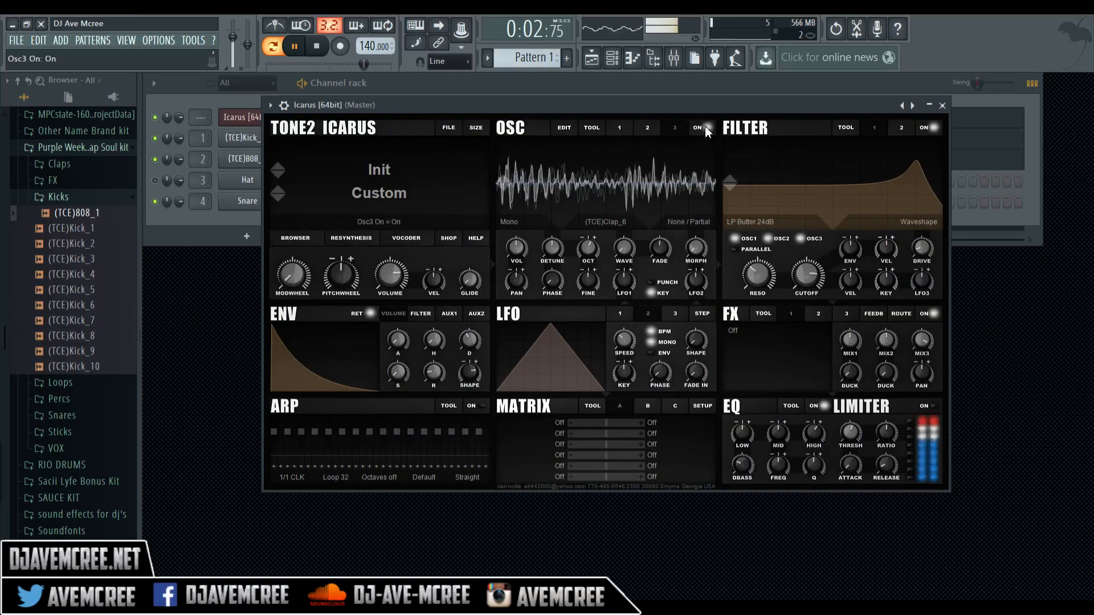
- Try the sound with oscillator 2 switched on, turn it off again and return to oscillator 3
left_click(618, 129)
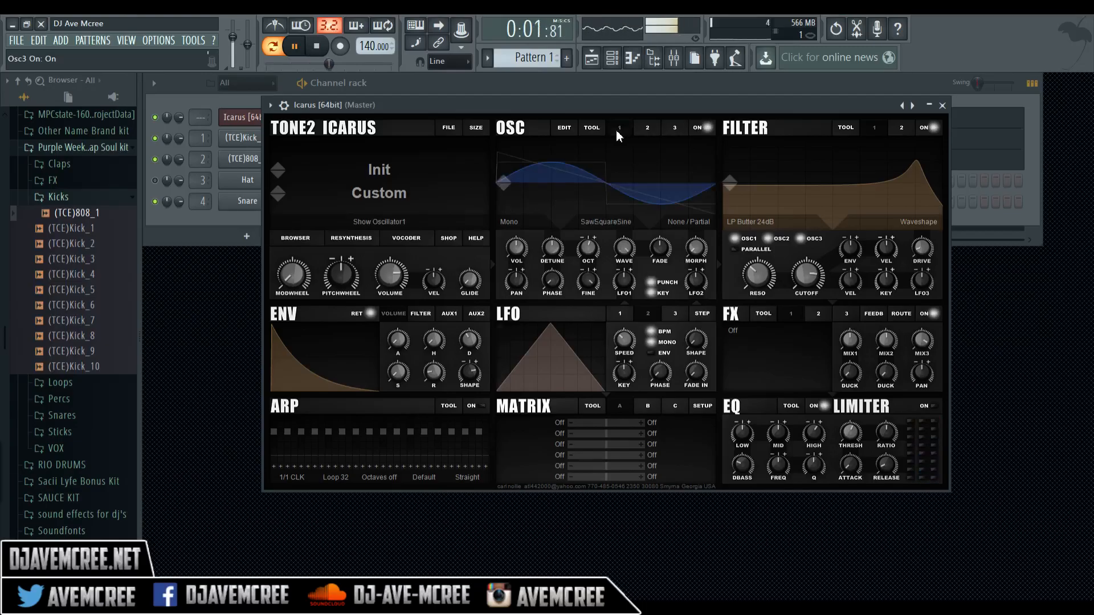
left_click(647, 128)
left_click(704, 128)
left_click(704, 127)
left_click(679, 128)
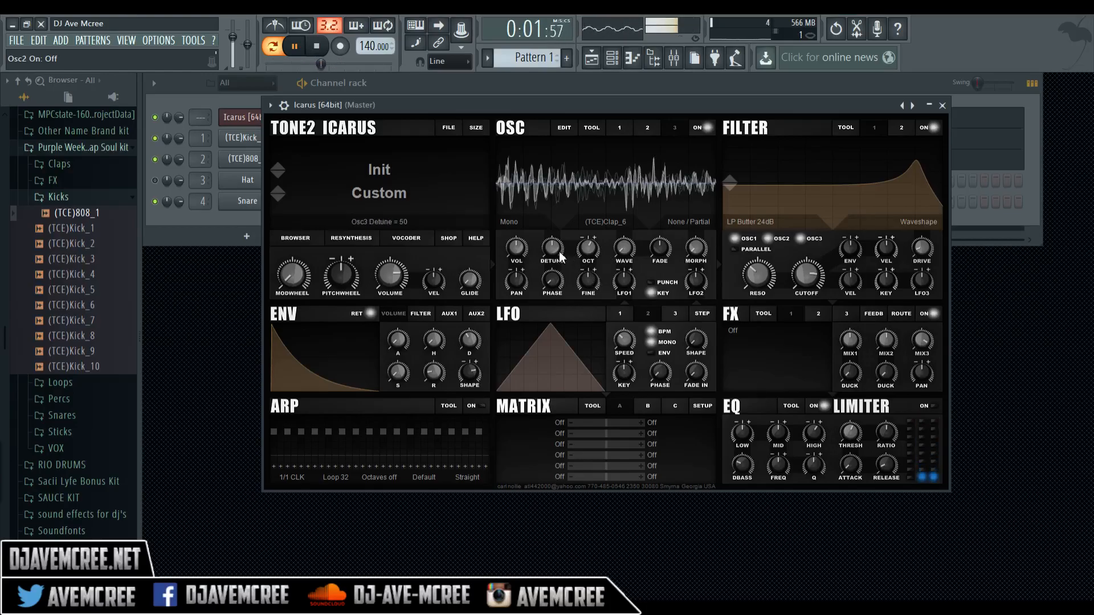
- Set oscillator 3 to detune 88 with HyperSaw 3 unison and its wave LFO1 modulation to -49
left_click_drag(555, 250, 538, 179)
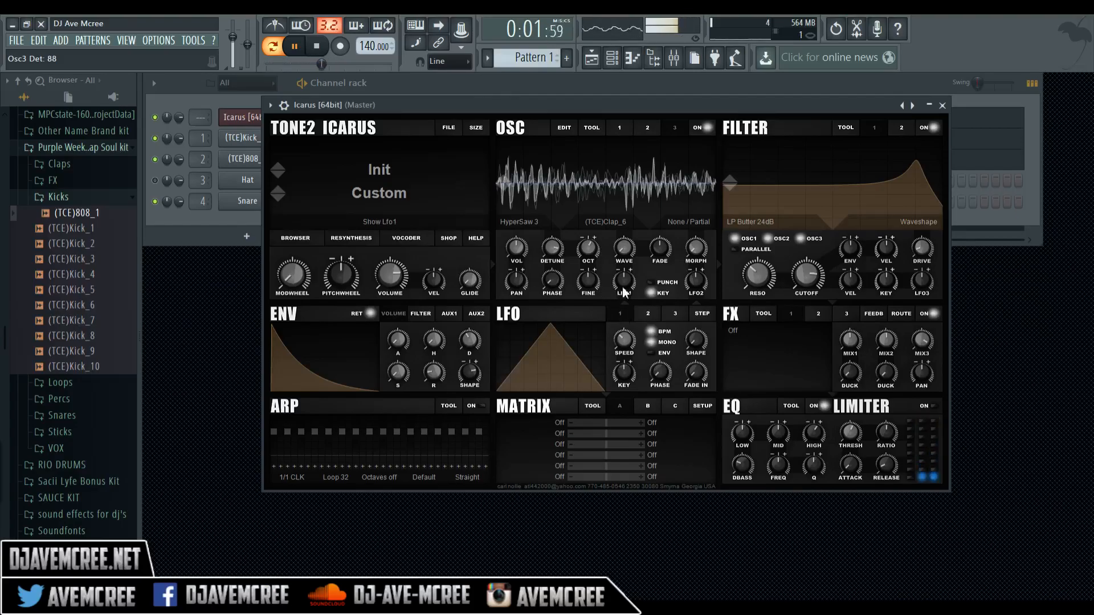
left_click_drag(622, 278, 636, 333)
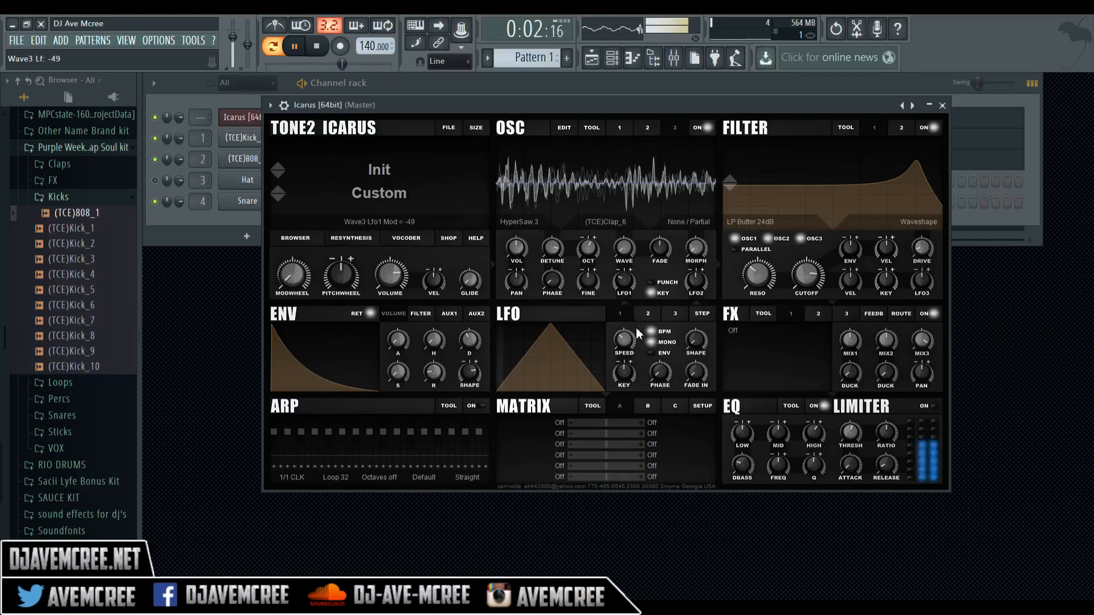
- Switch oscillator 1 off and back on to compare the sound, and enable oscillator 2
left_click(613, 127)
left_click(705, 129)
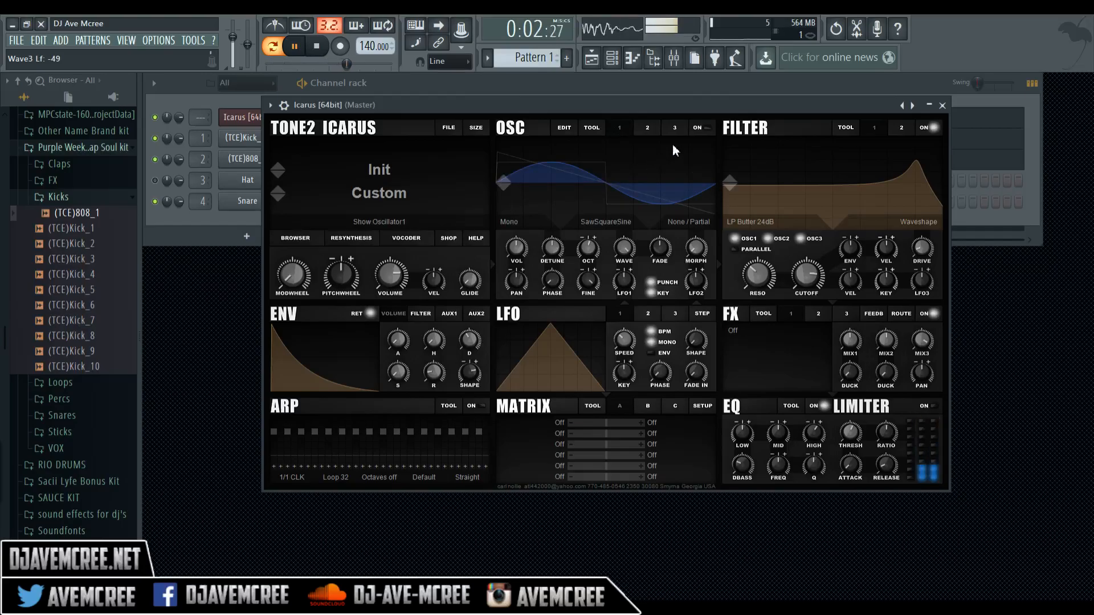
left_click(702, 129)
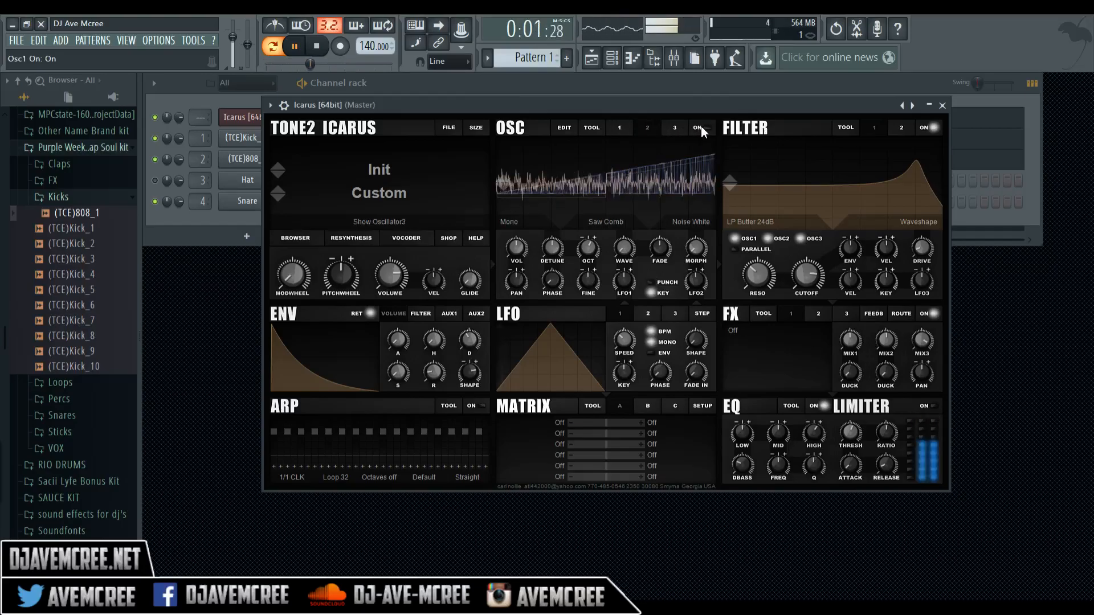
left_click(703, 128)
left_click(627, 132)
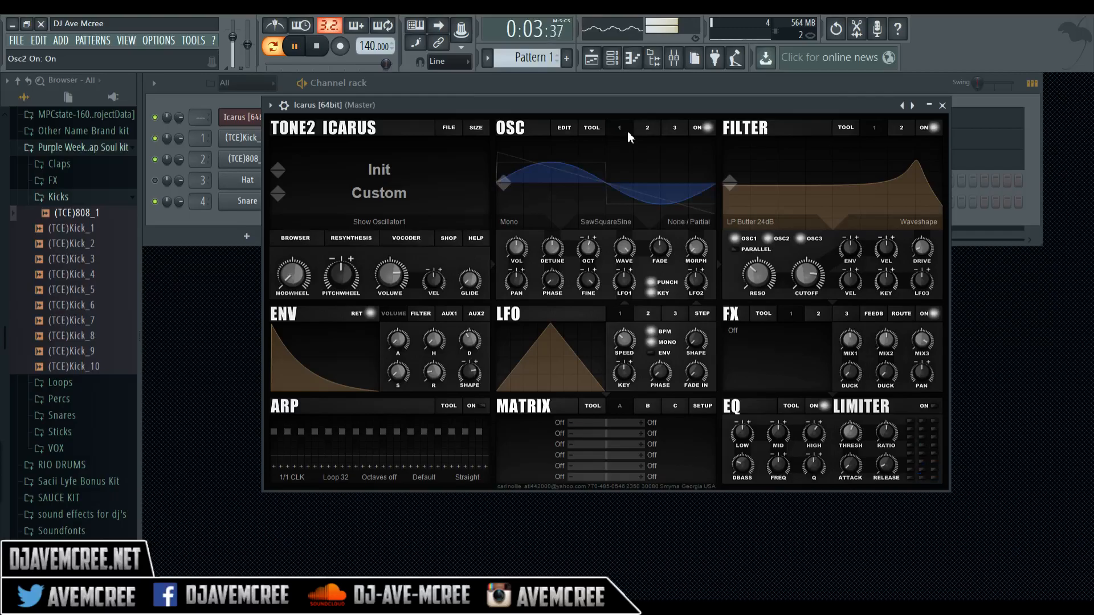
- Switch oscillator 3 off and set the volume envelope's decay to 0.111 s
left_click(648, 129)
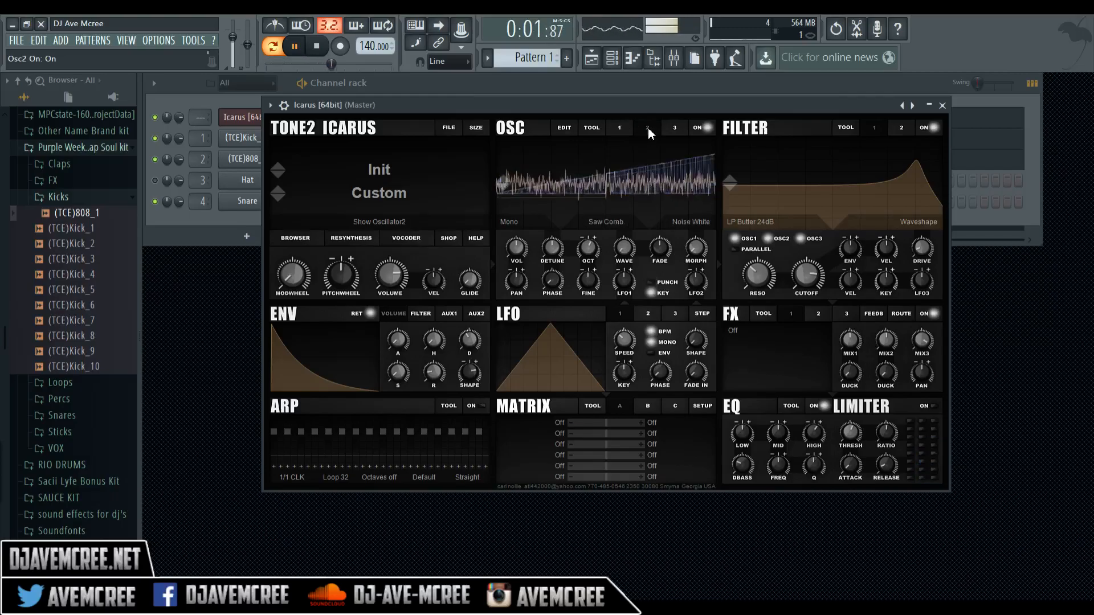
left_click(671, 126)
left_click(702, 127)
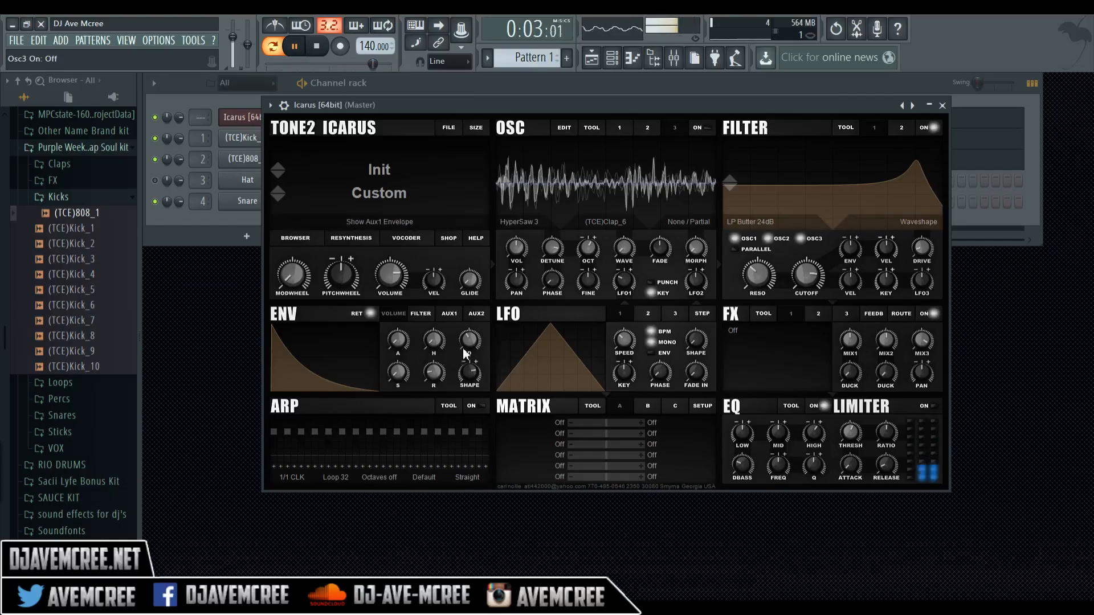
left_click_drag(467, 327, 467, 336)
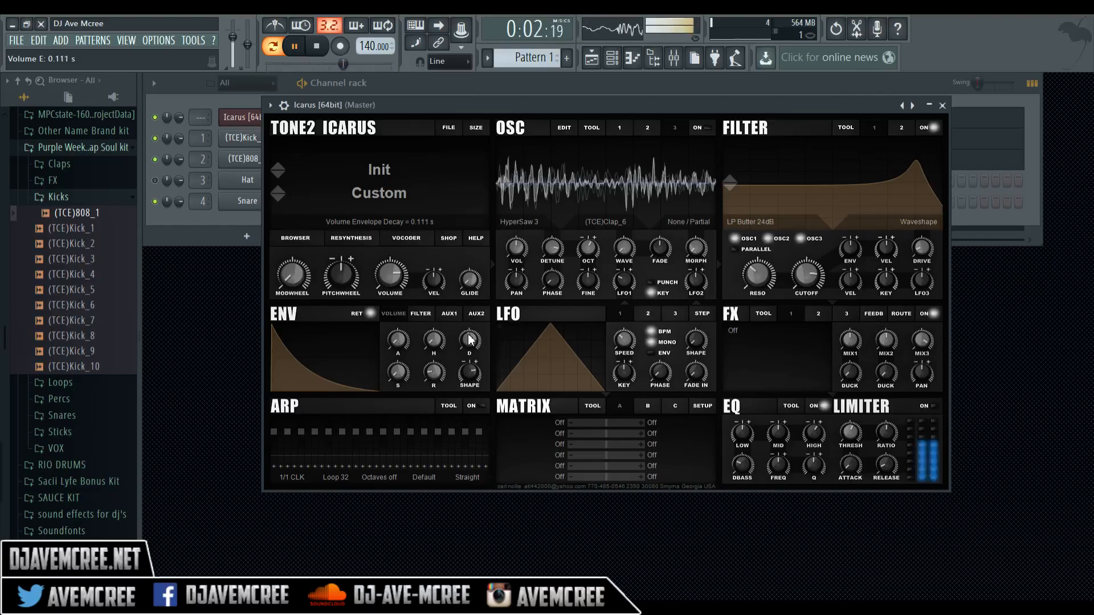
- Change filter 1's type to LP Tone2 24dB
left_click(732, 188)
left_click(732, 188)
left_click(732, 188)
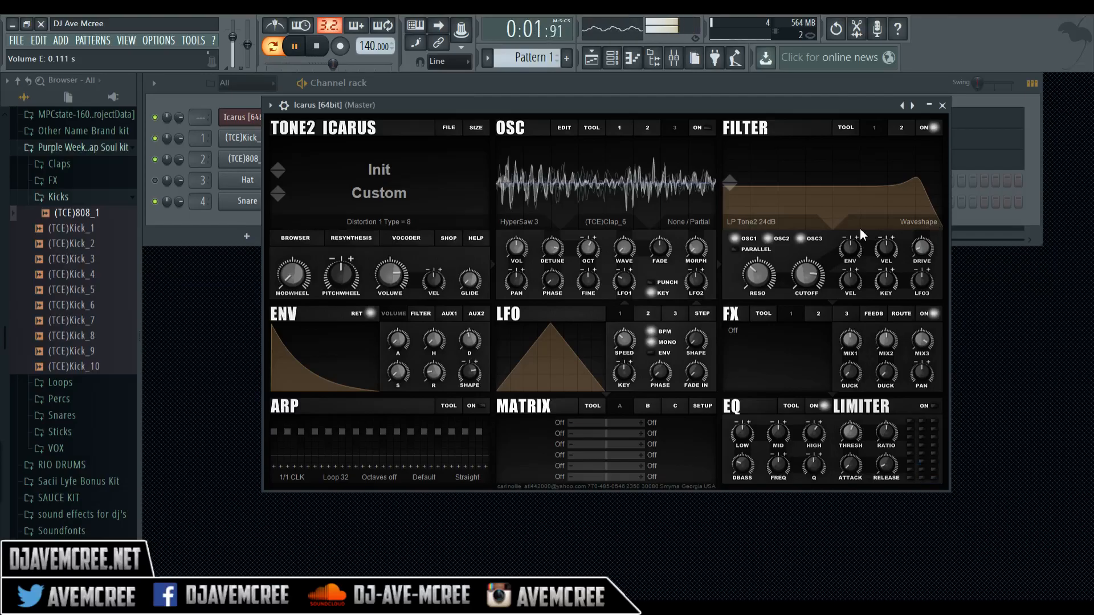
- Set oscillator 2's fine tuning to -68 and remove oscillator 2 from filter 1's inputs
left_click(620, 129)
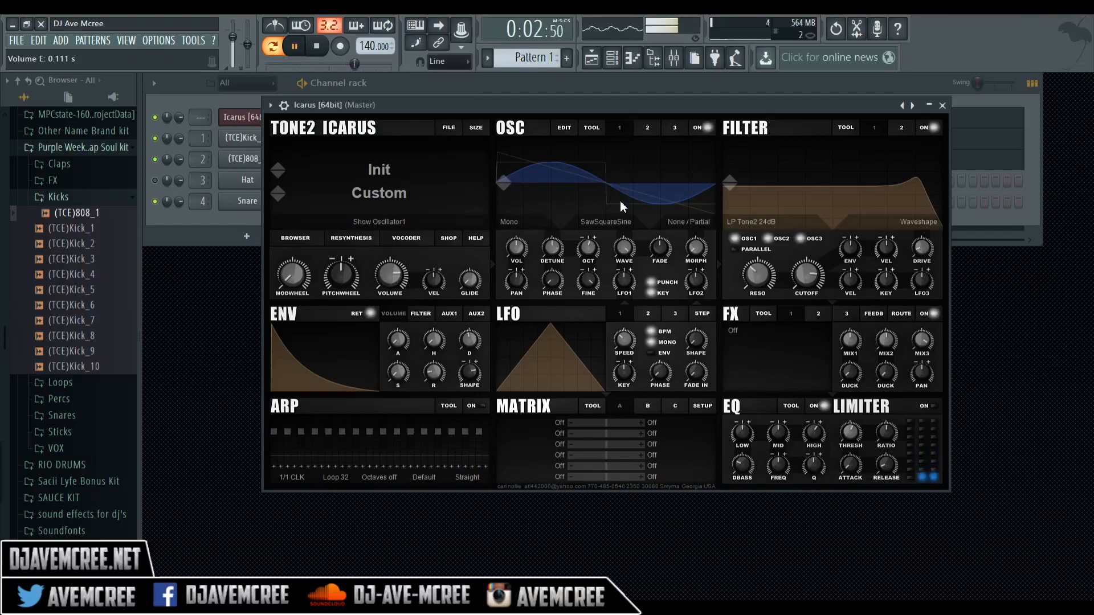
left_click(642, 129)
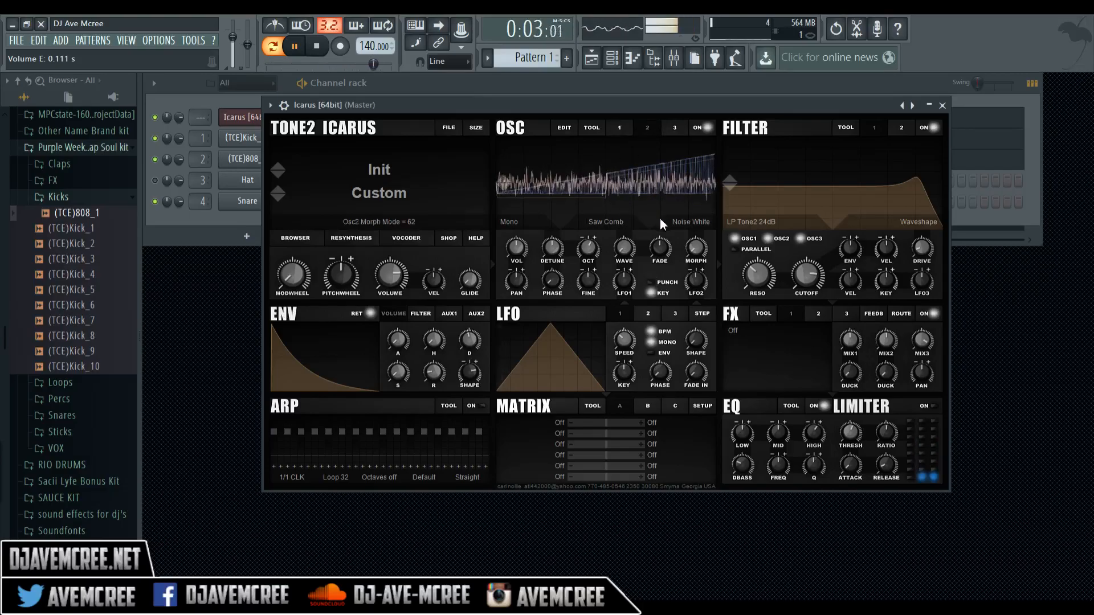
left_click_drag(598, 283, 602, 342)
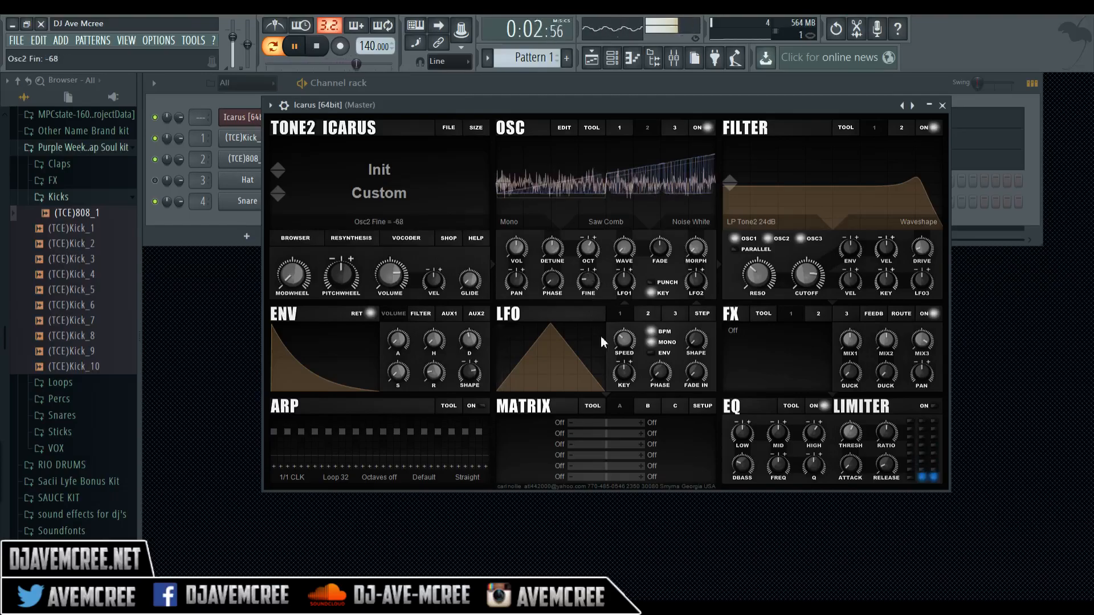
left_click(776, 241)
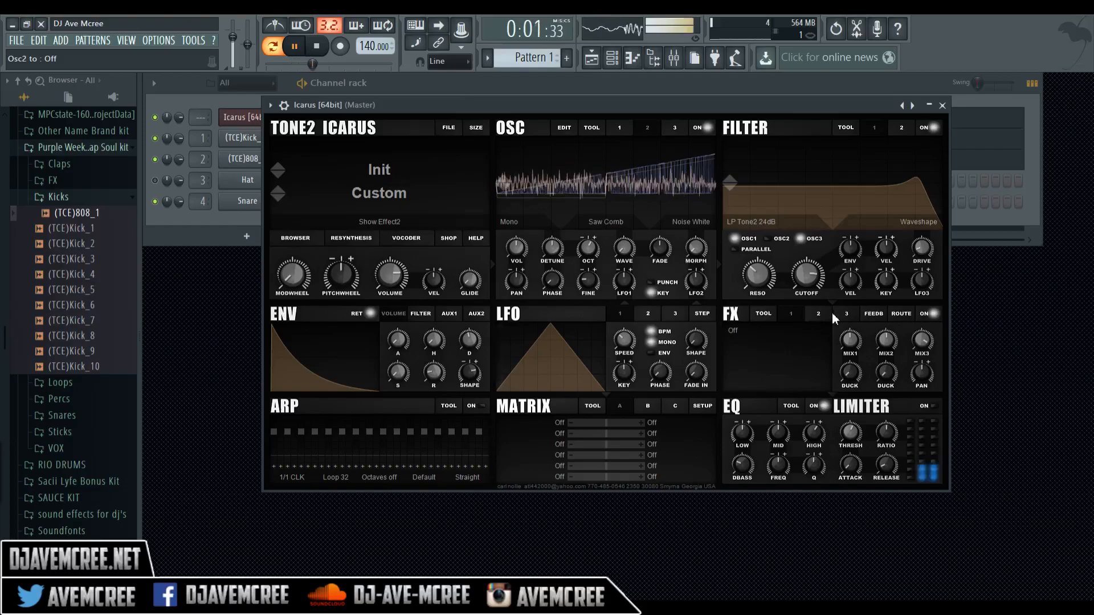
- Try Reverb Cheap and Reverb Plate as effect 1, lowering the effect's mix to 12
left_click(763, 329)
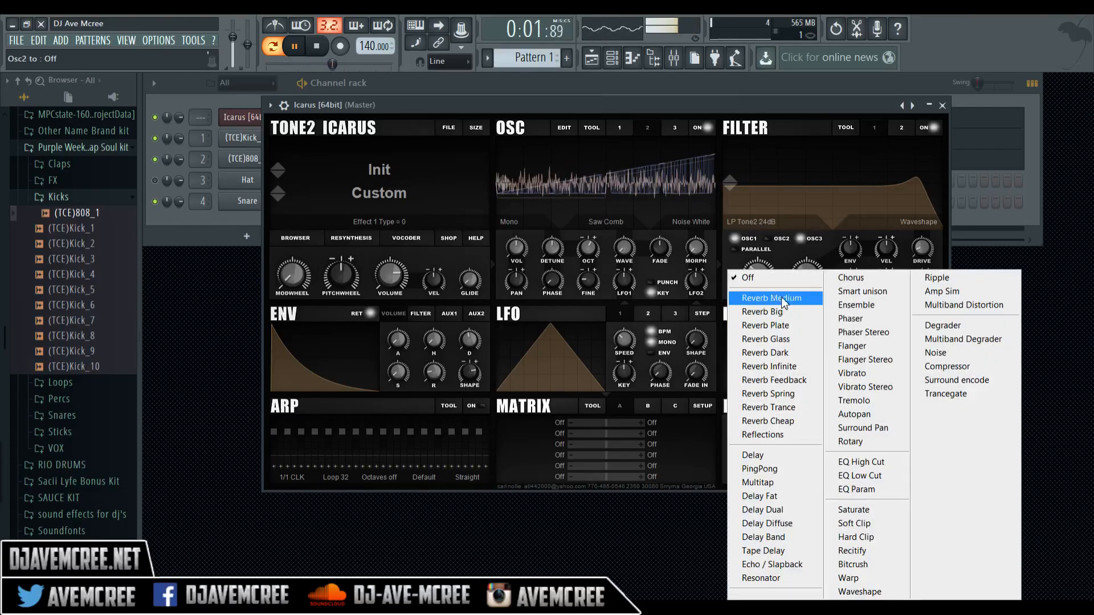
left_click(797, 425)
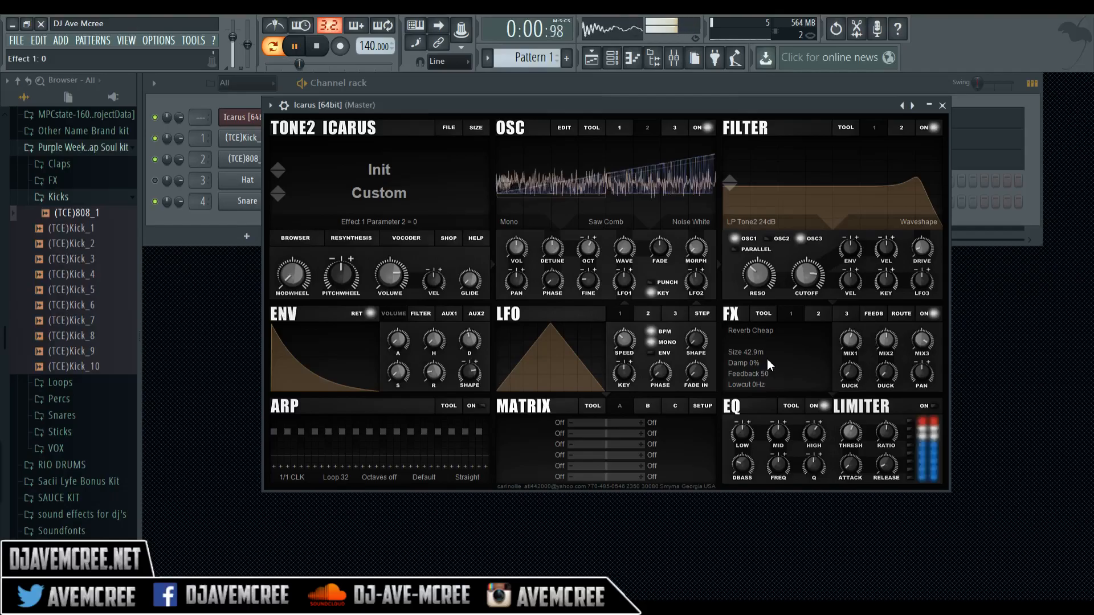
left_click(761, 334)
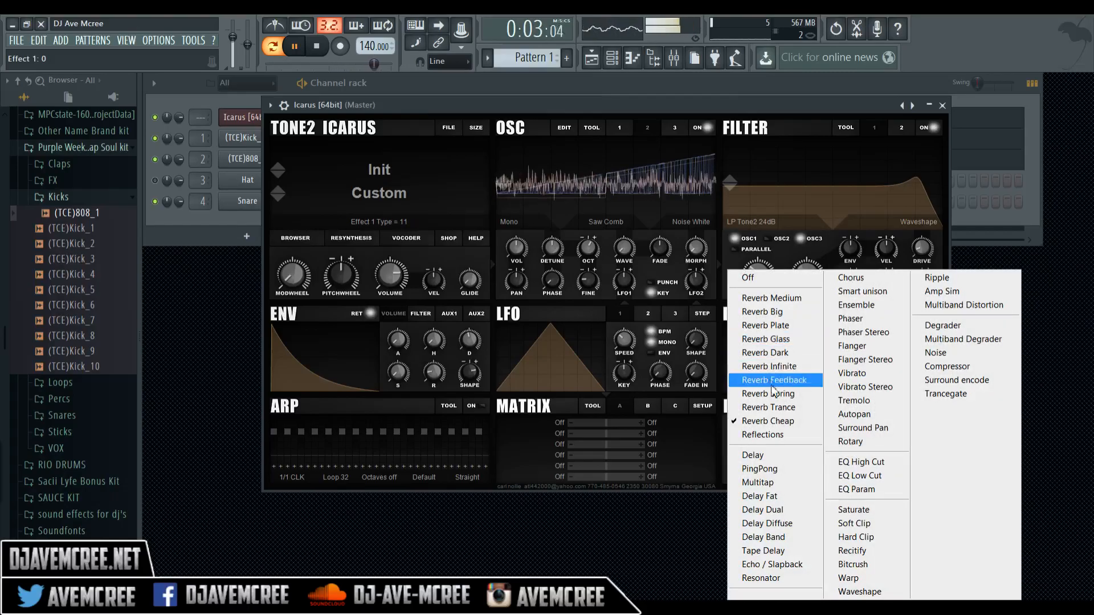
left_click(773, 326)
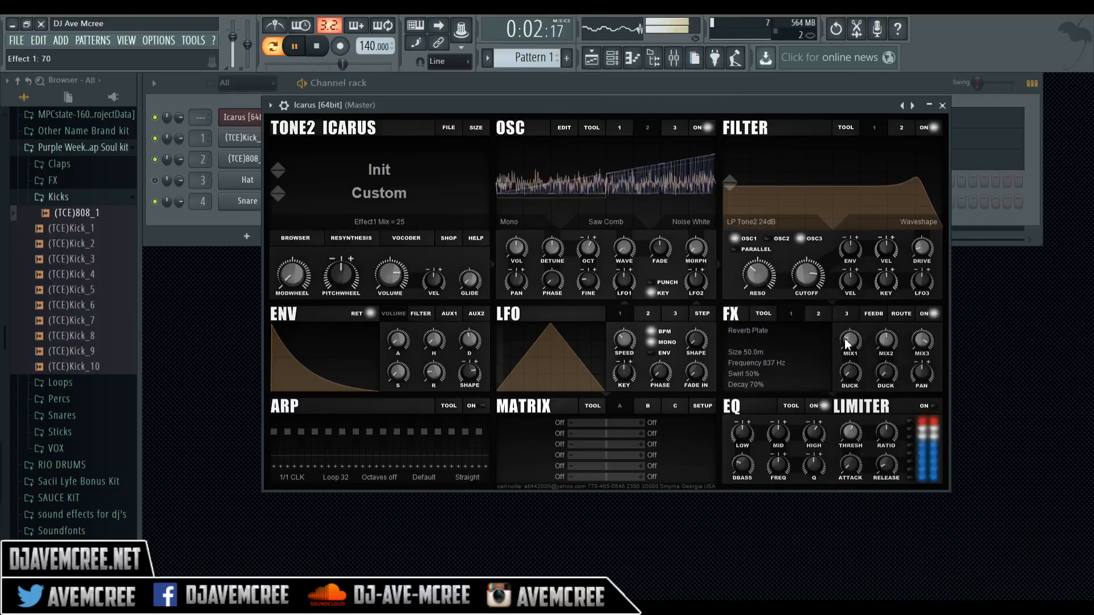
left_click_drag(847, 340, 849, 368)
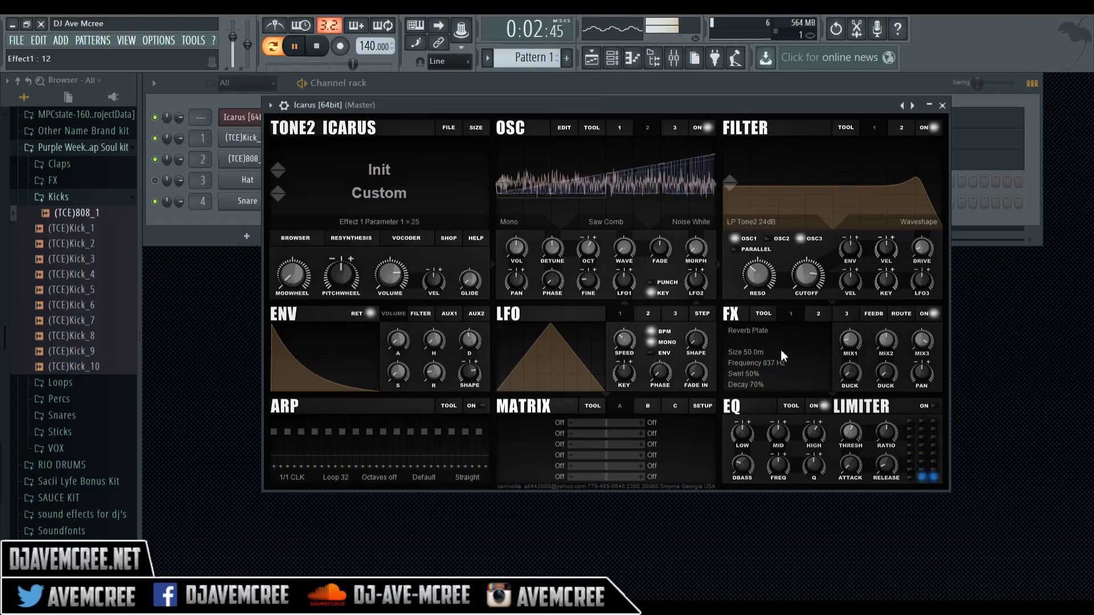
- Audition Reverb Medium, Reverb Cheap, Reverb Big and Reflections in the first effect slot
left_click(761, 335)
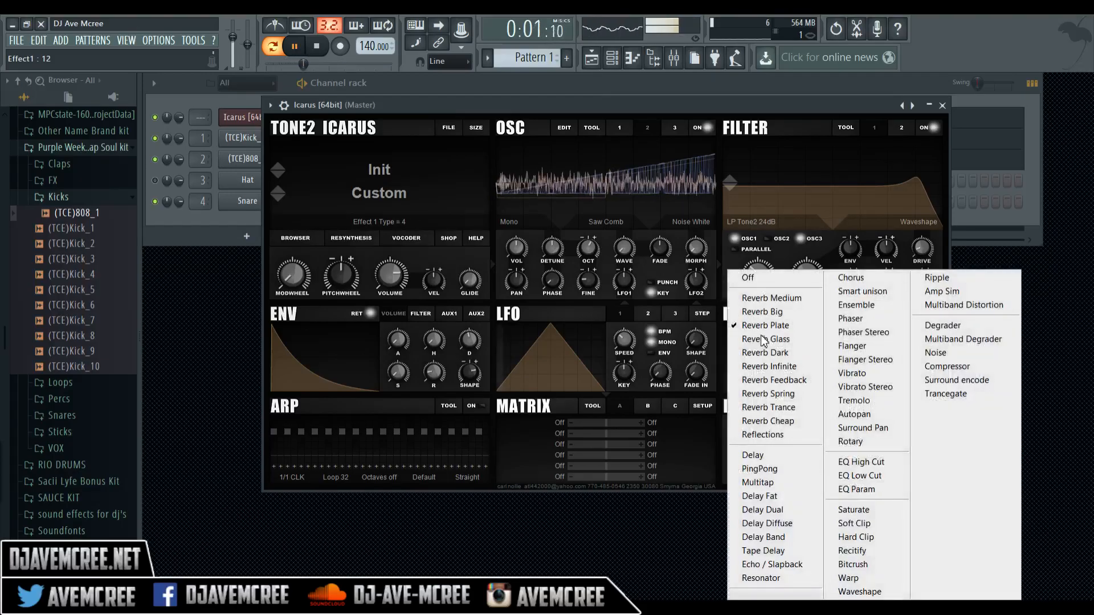
left_click(767, 300)
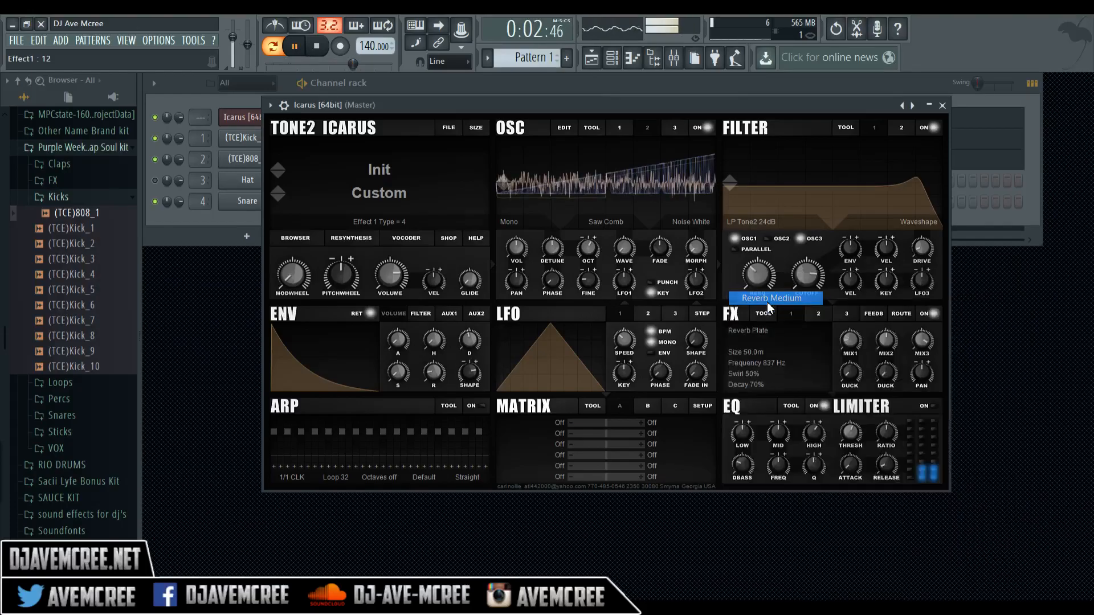
left_click(754, 334)
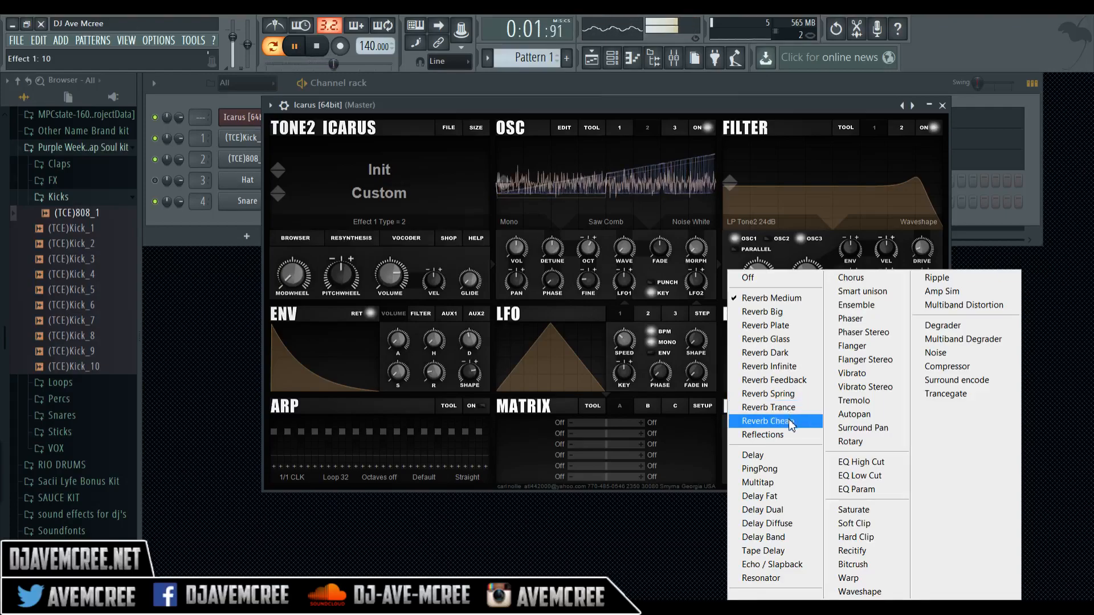
left_click(790, 421)
left_click(750, 332)
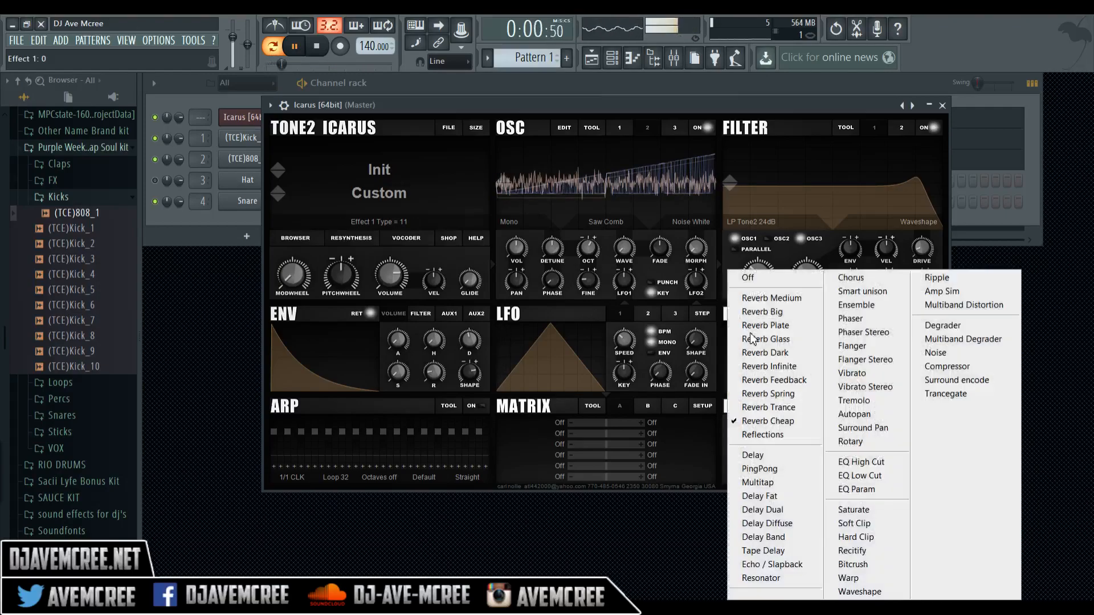
left_click(761, 312)
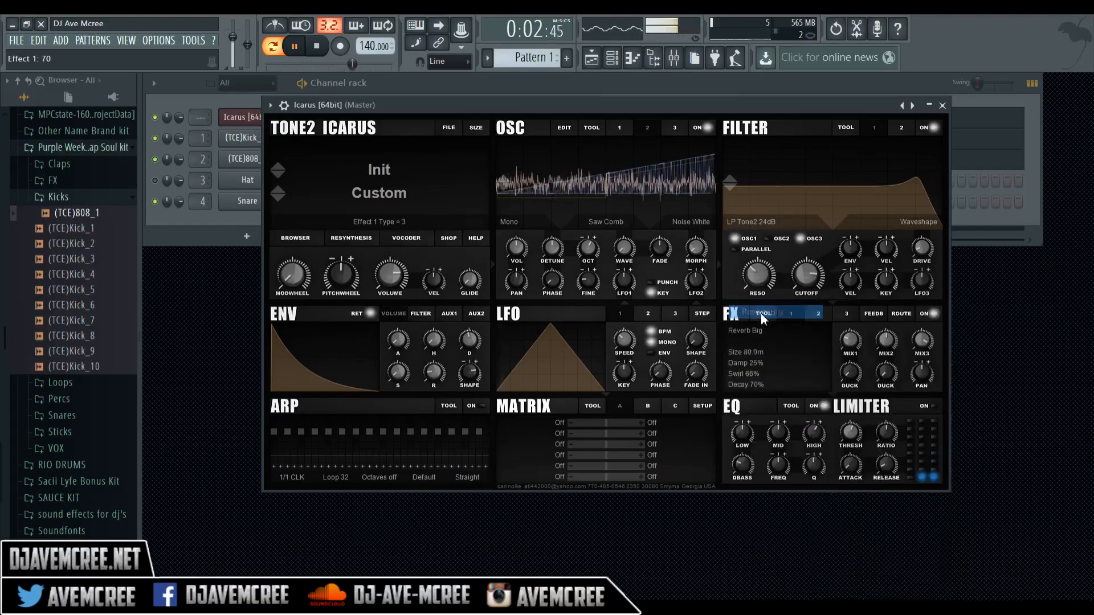
left_click(756, 332)
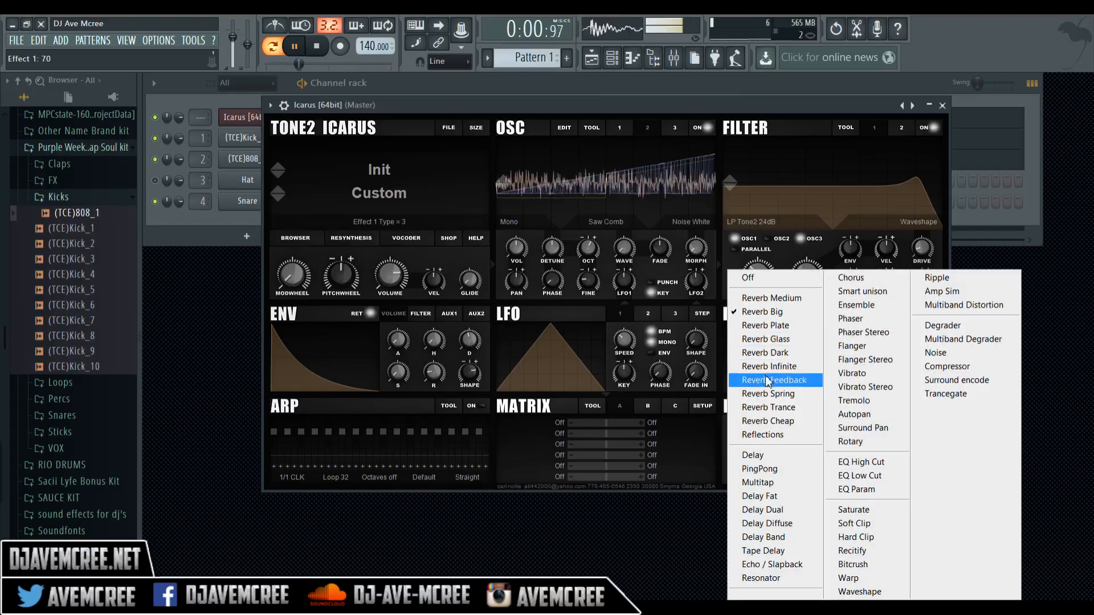
left_click(762, 435)
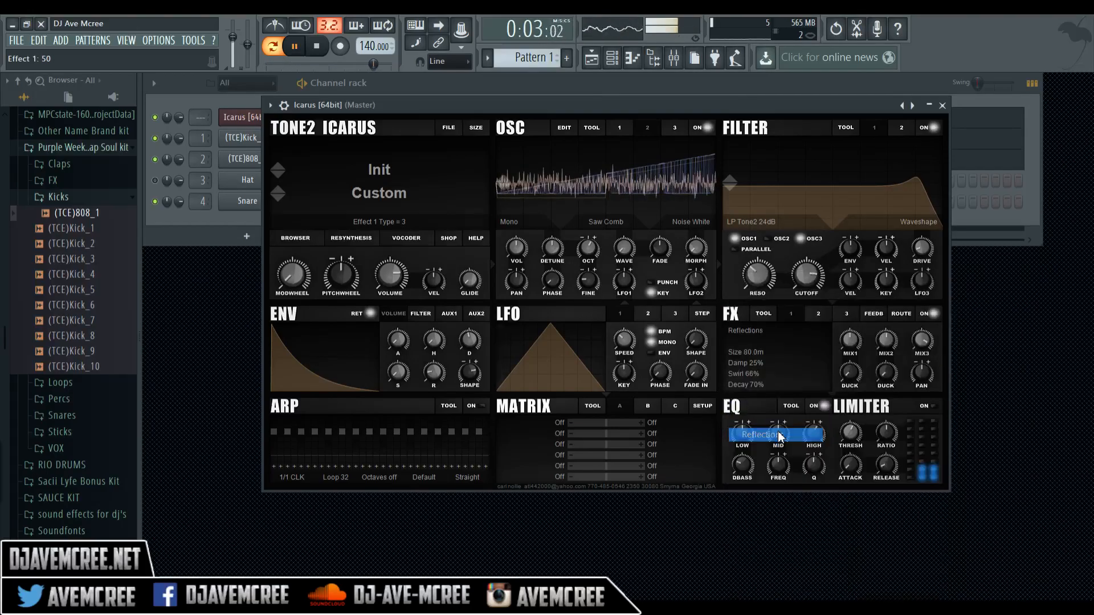
- Try Delay as effect 1 with time 1/8, feedback 46% and damp 0%
left_click(757, 338)
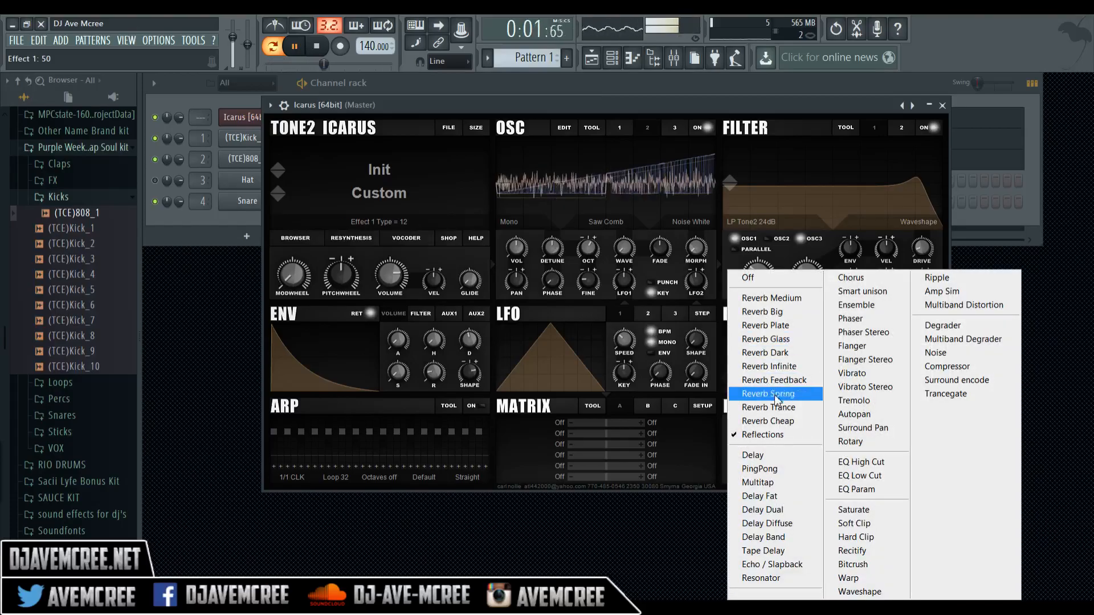
left_click(790, 457)
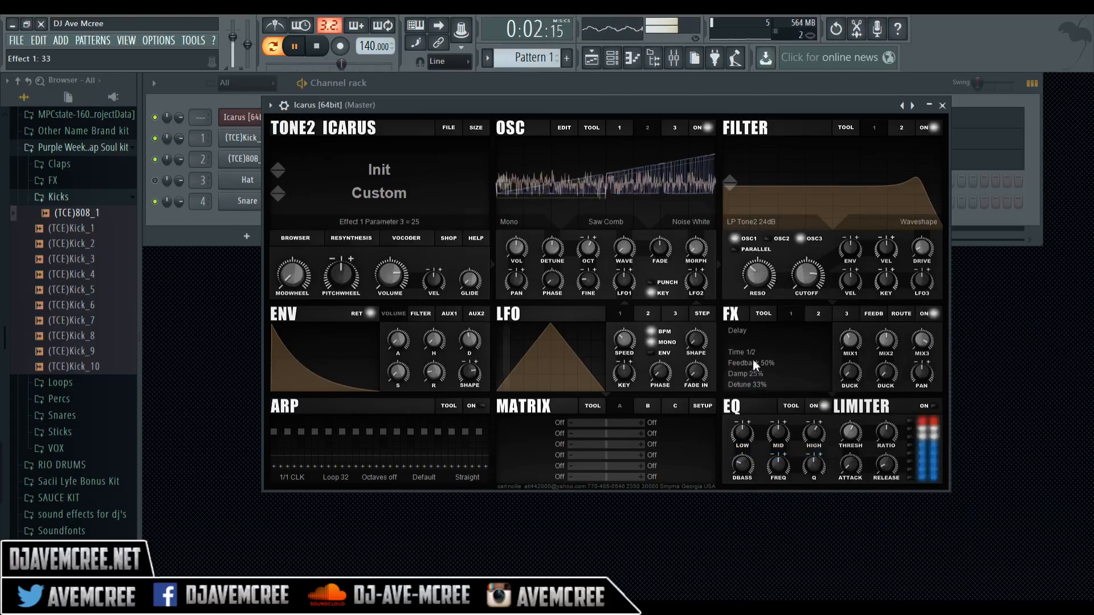
left_click_drag(754, 350, 750, 288)
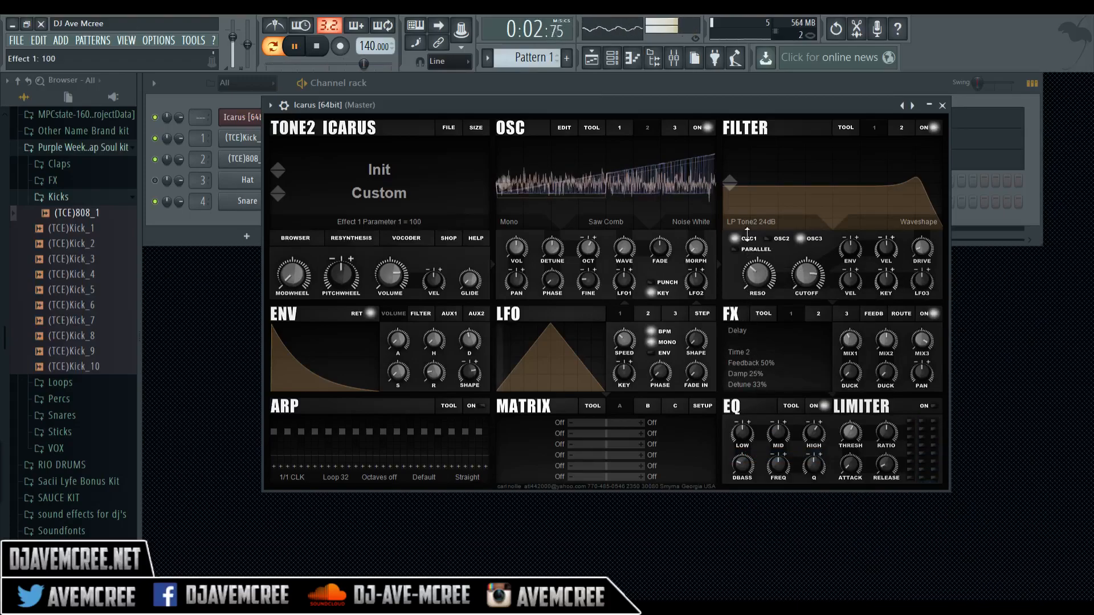
left_click_drag(746, 273, 769, 521)
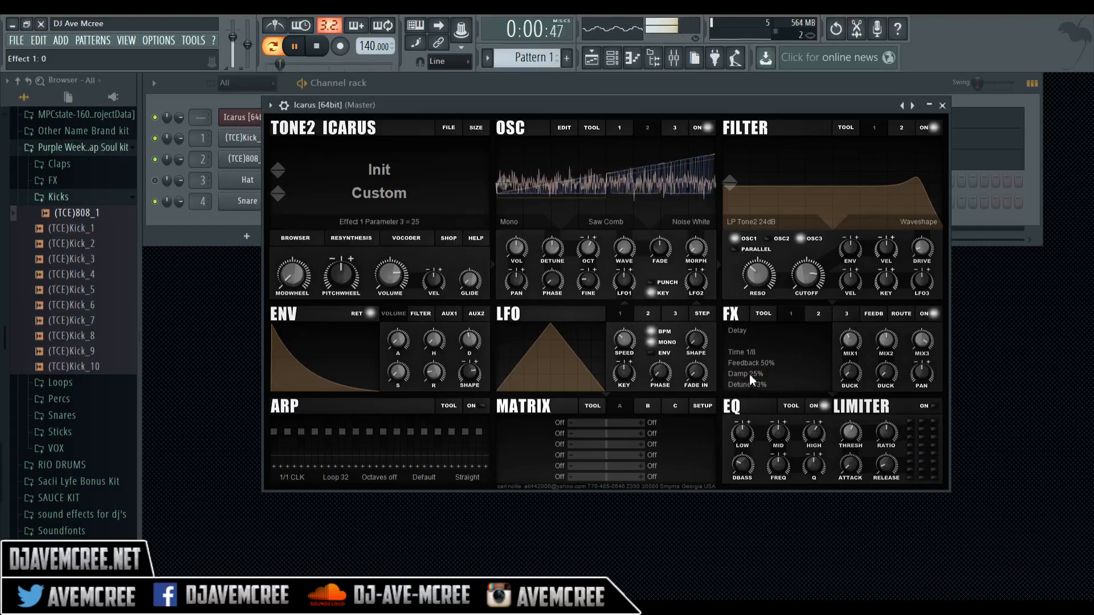
left_click_drag(752, 363, 750, 299)
left_click_drag(756, 406, 756, 416)
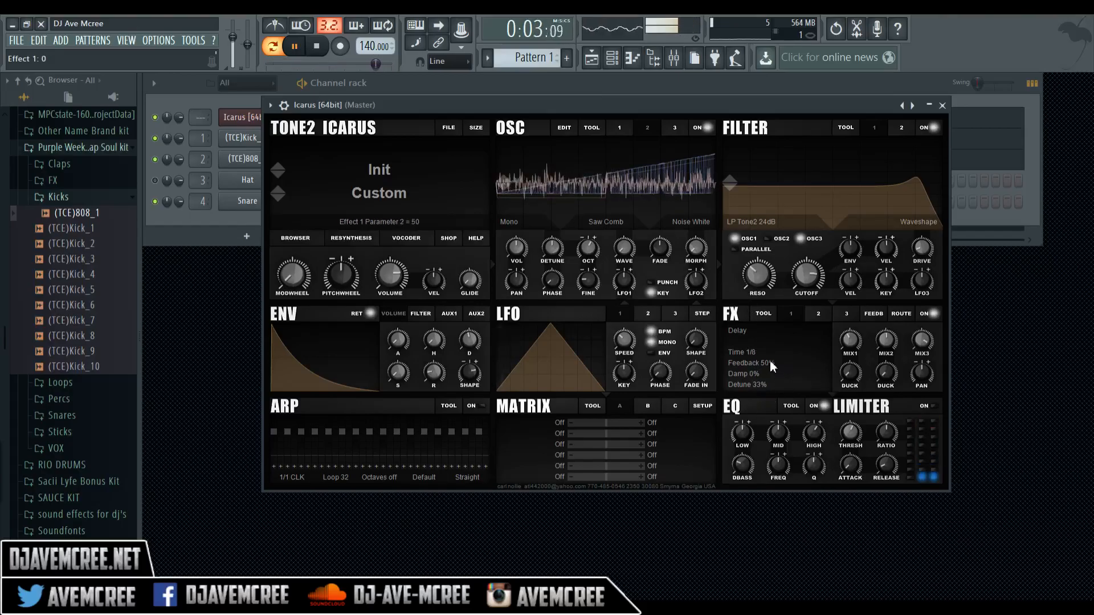
left_click_drag(765, 319, 768, 366)
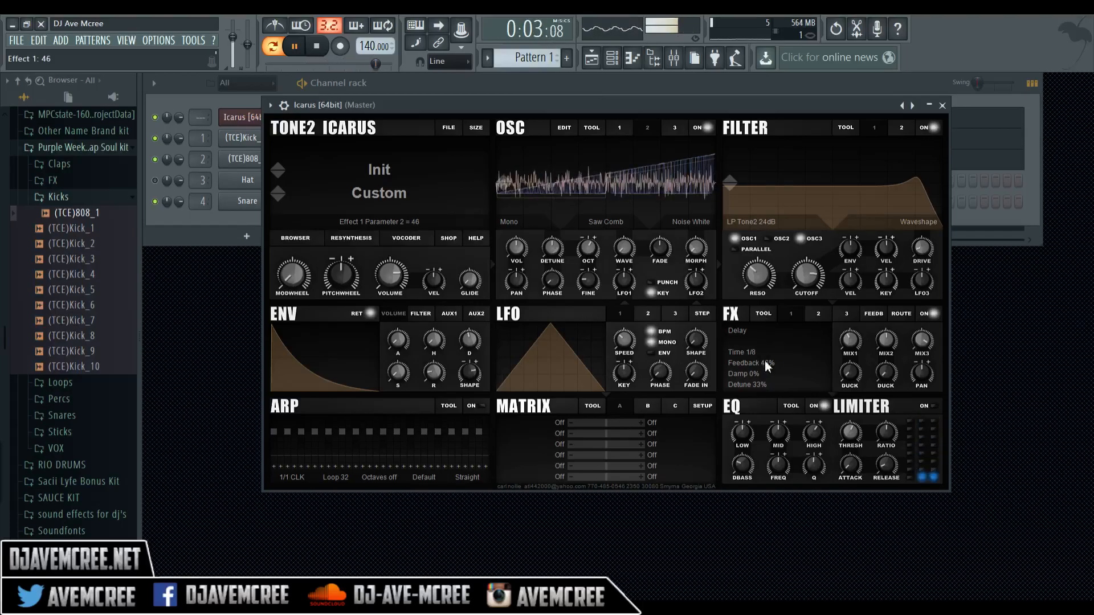
- Try Flanger as effect 1 with speed 37% and depth 86%
left_click(737, 331)
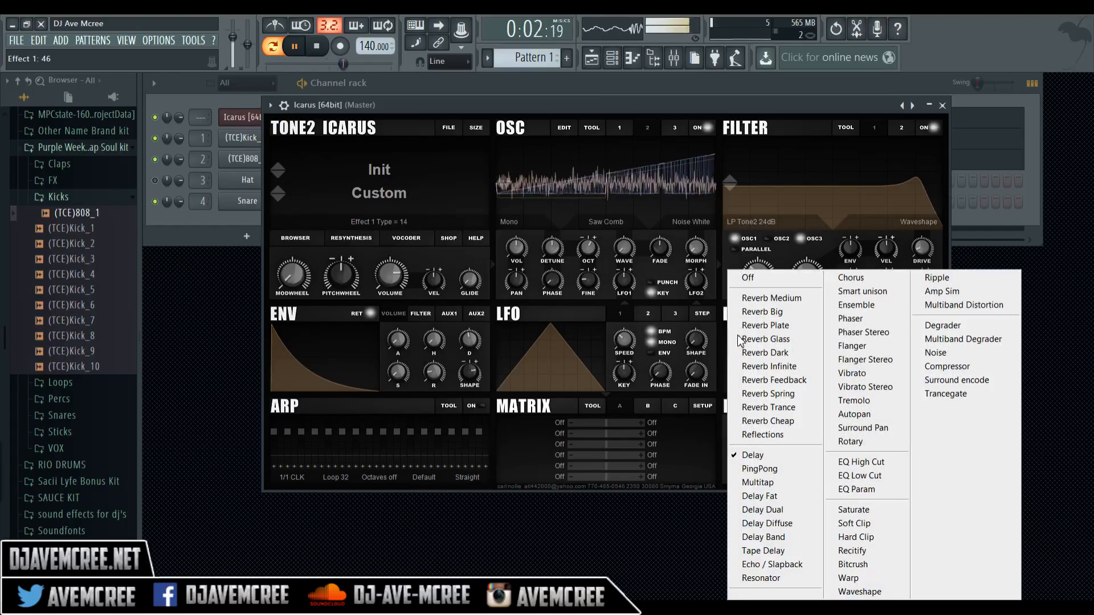
left_click(882, 346)
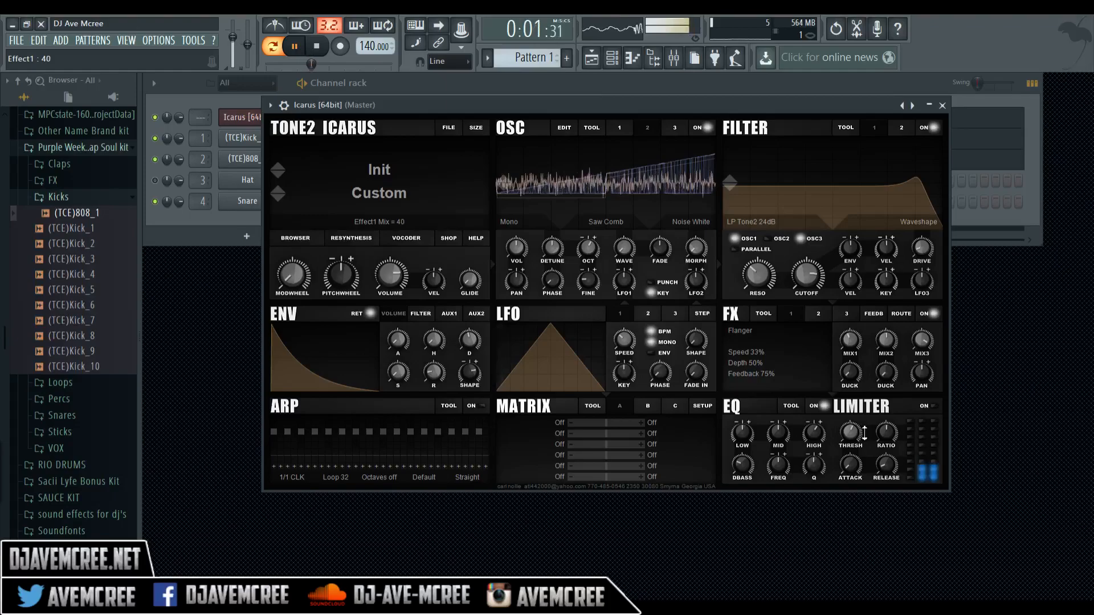
mouse_move(753, 365)
left_mouse_down()
mouse_move(753, 307)
mouse_move(755, 344)
left_mouse_up()
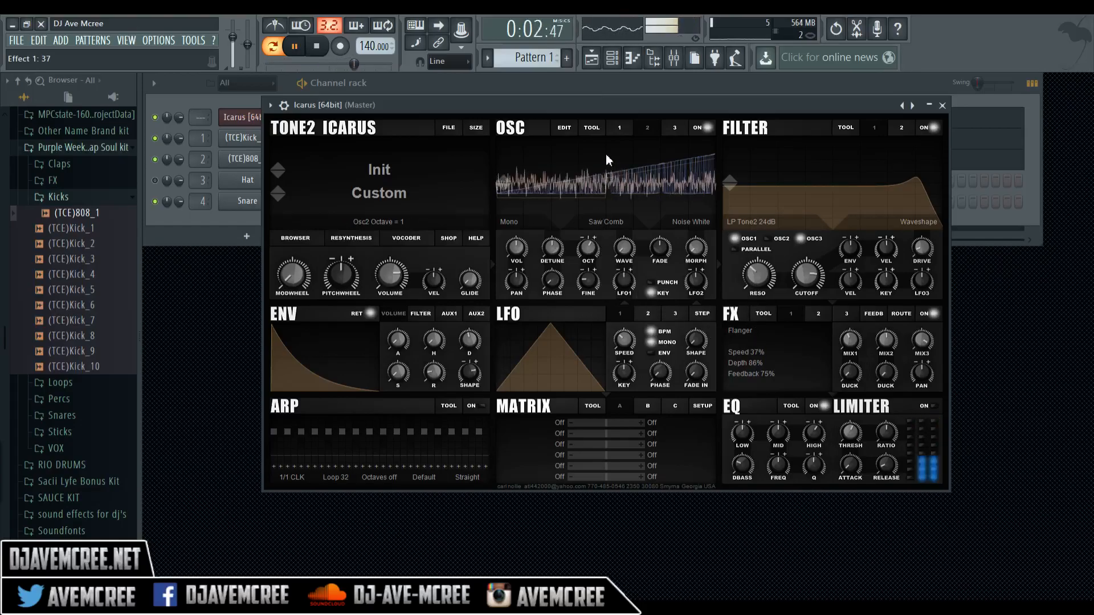
- Set oscillator 1's fine tuning to -8 and lower the effect 1 mix to 23
left_click(614, 128)
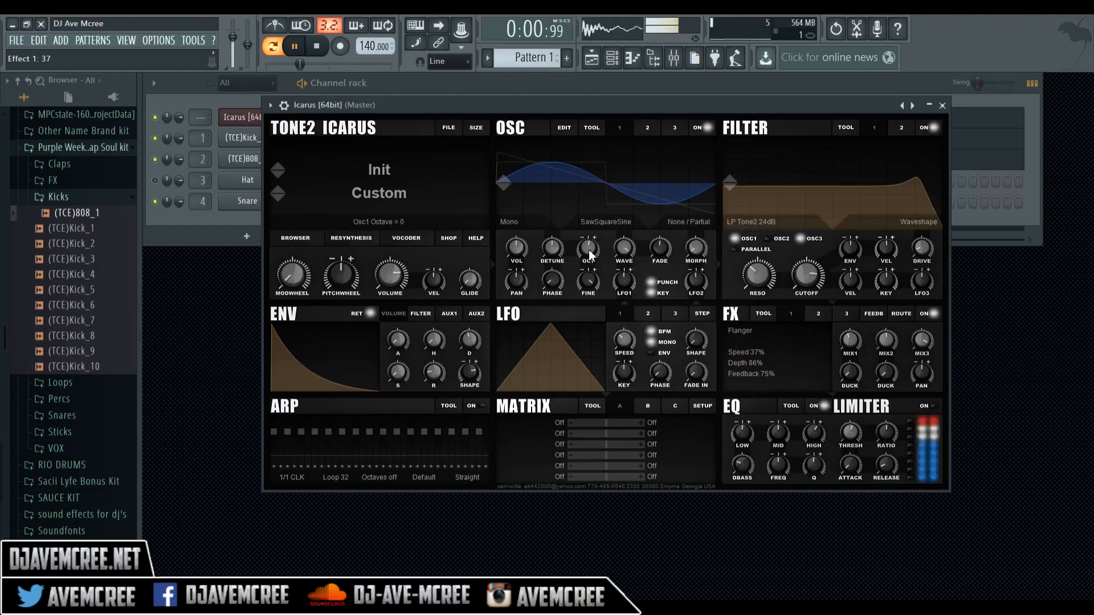
left_click_drag(588, 280, 605, 374)
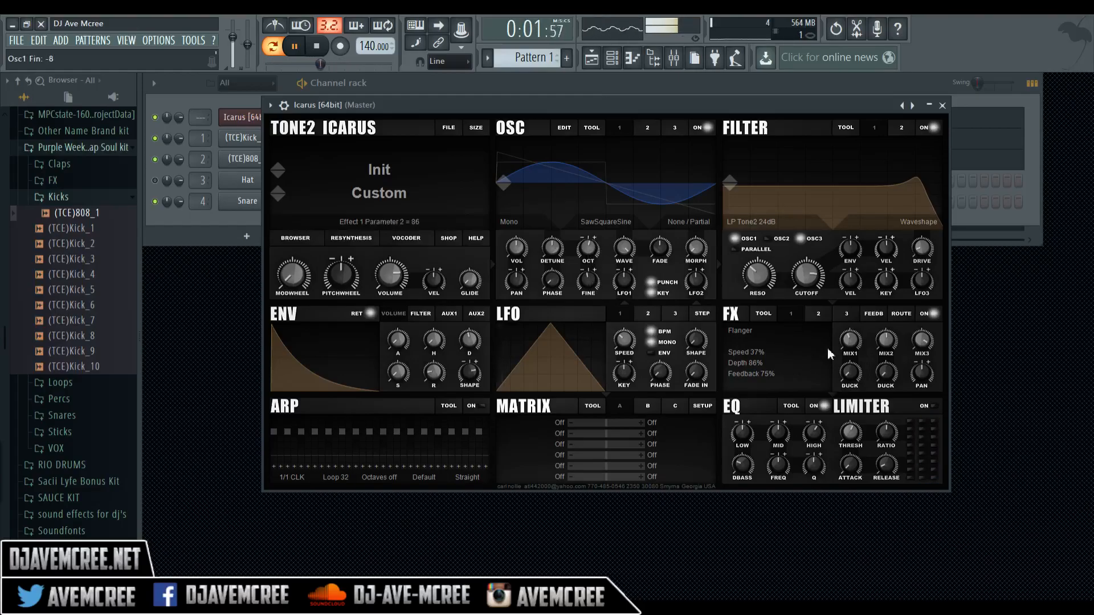
left_click_drag(848, 341, 847, 356)
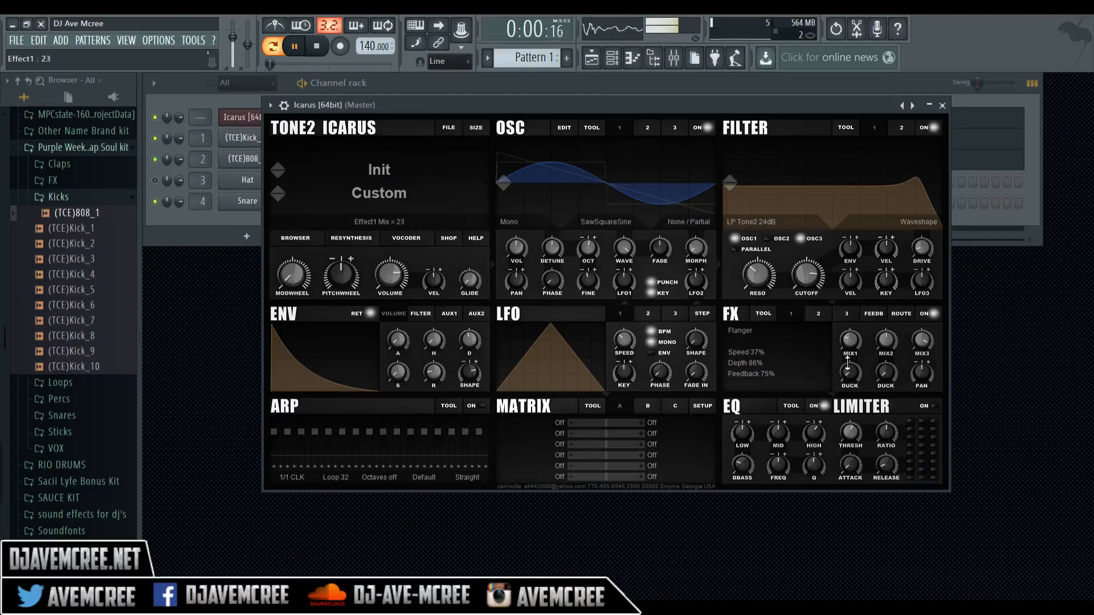
- Change effect 1 to Phaser with mix 6 and set filter 1's type to LP Tone2 Scream
left_click(739, 330)
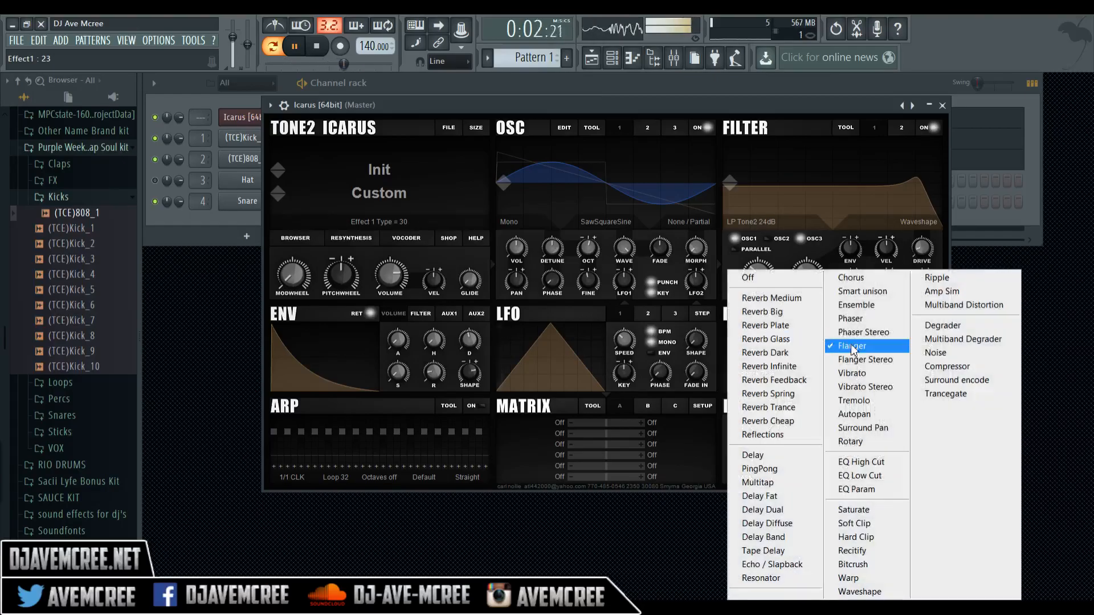
left_click(858, 318)
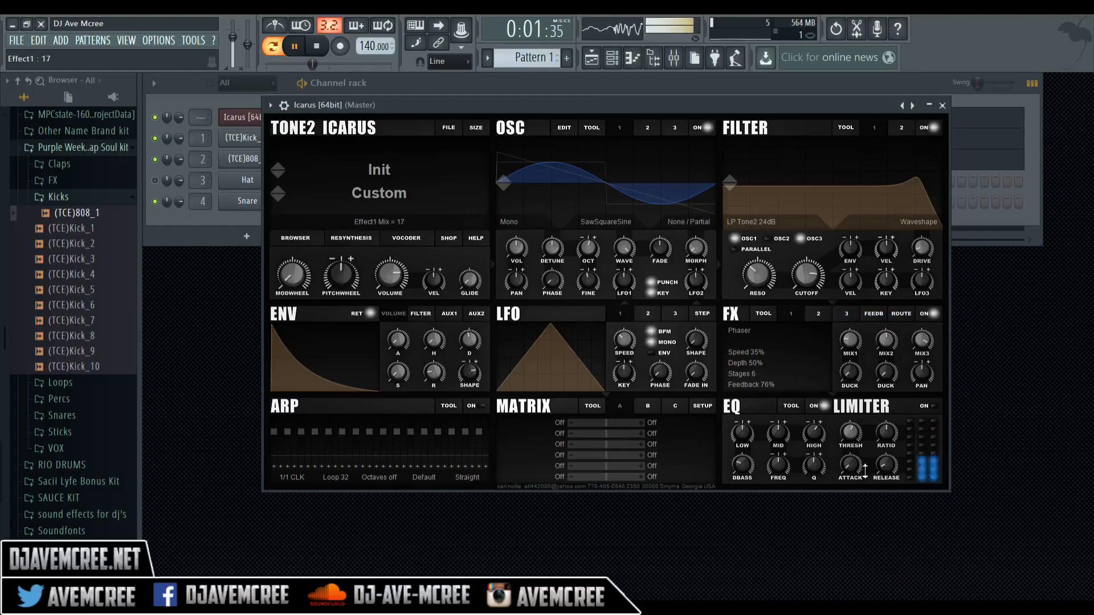
left_click(733, 195)
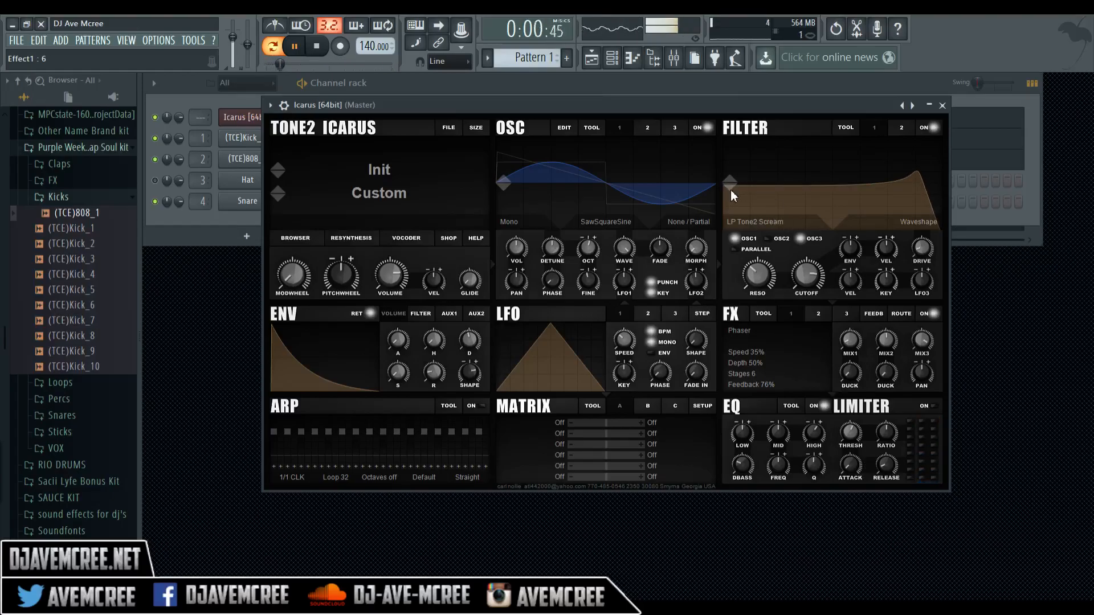
- Try LP Chain 6-48dB as filter 1's type, sweeping resonance from 0 to 92 and ending at 68, and route oscillator 2 into the filter
left_click(733, 196)
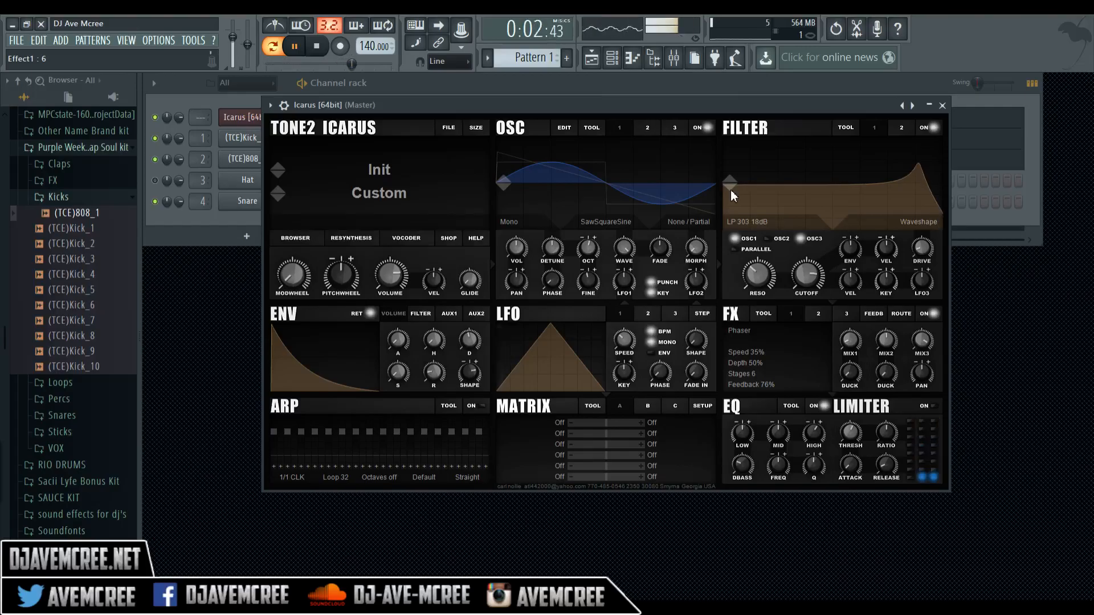
left_click(733, 196)
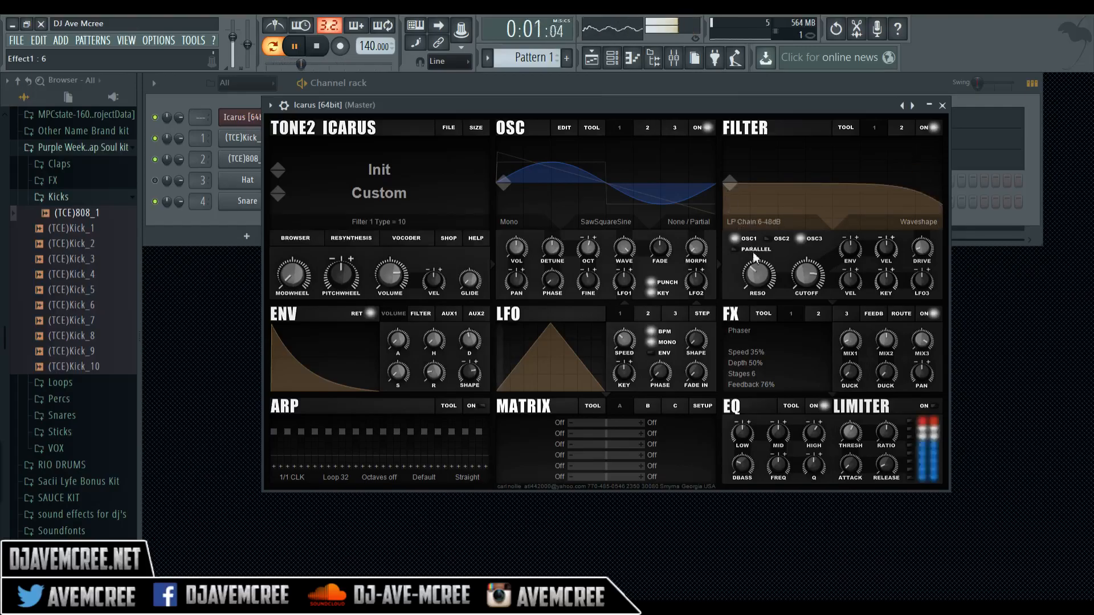
left_click_drag(759, 279, 749, 210)
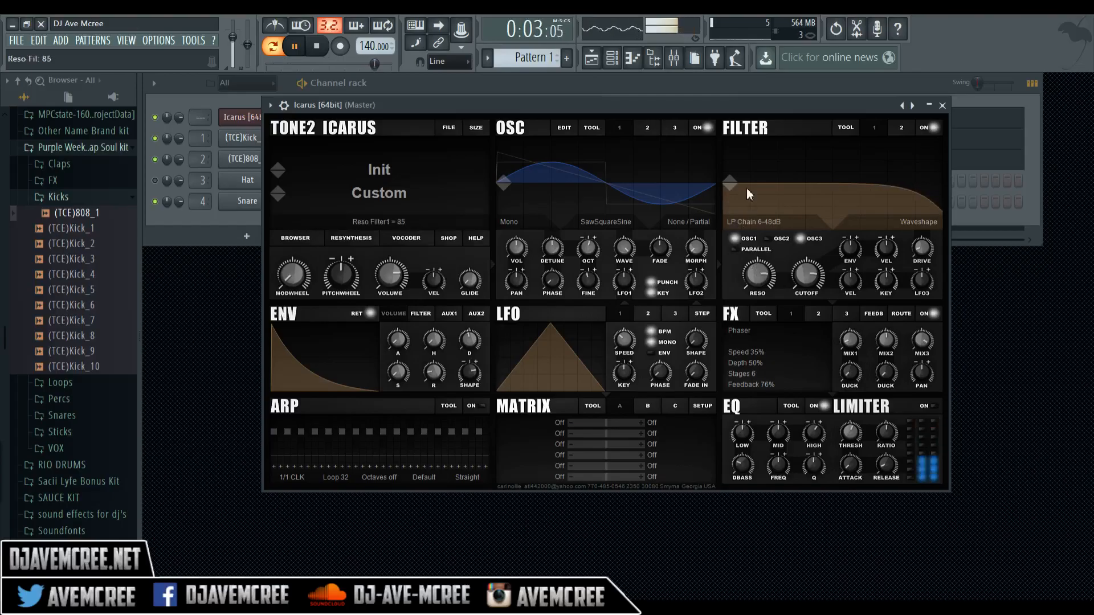
left_click_drag(745, 131, 764, 337)
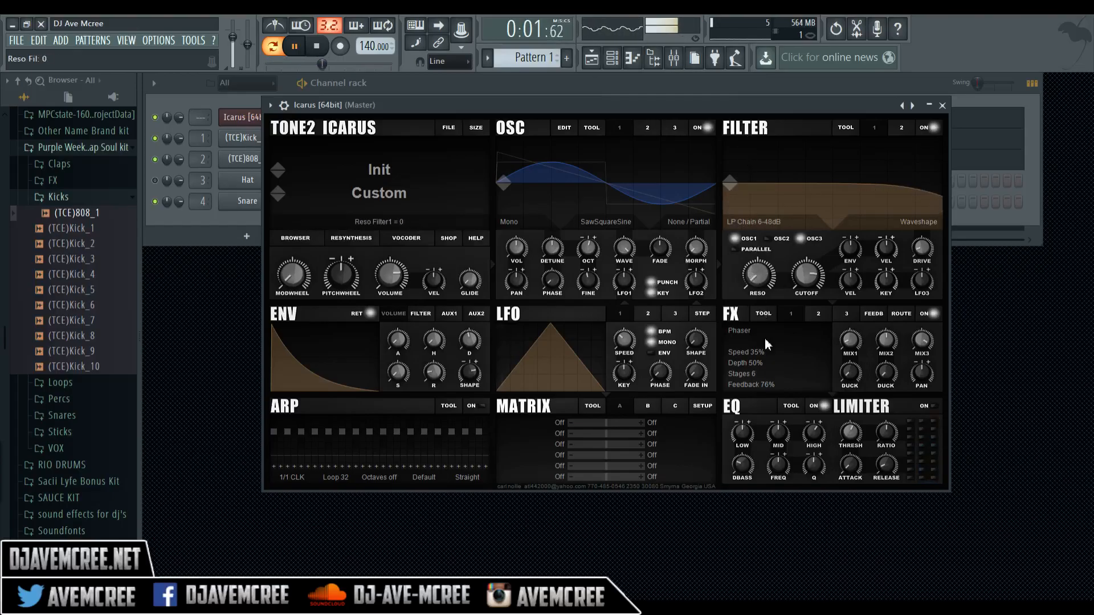
mouse_move(806, 275)
left_mouse_down()
mouse_move(829, 403)
mouse_move(818, 291)
left_mouse_up()
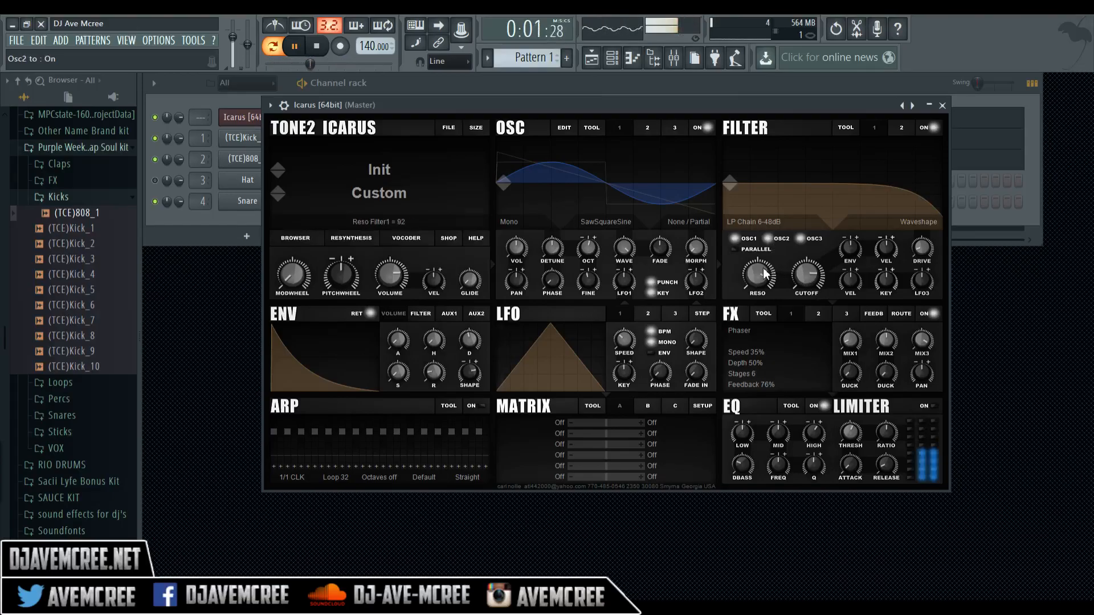
left_click_drag(757, 224, 759, 305)
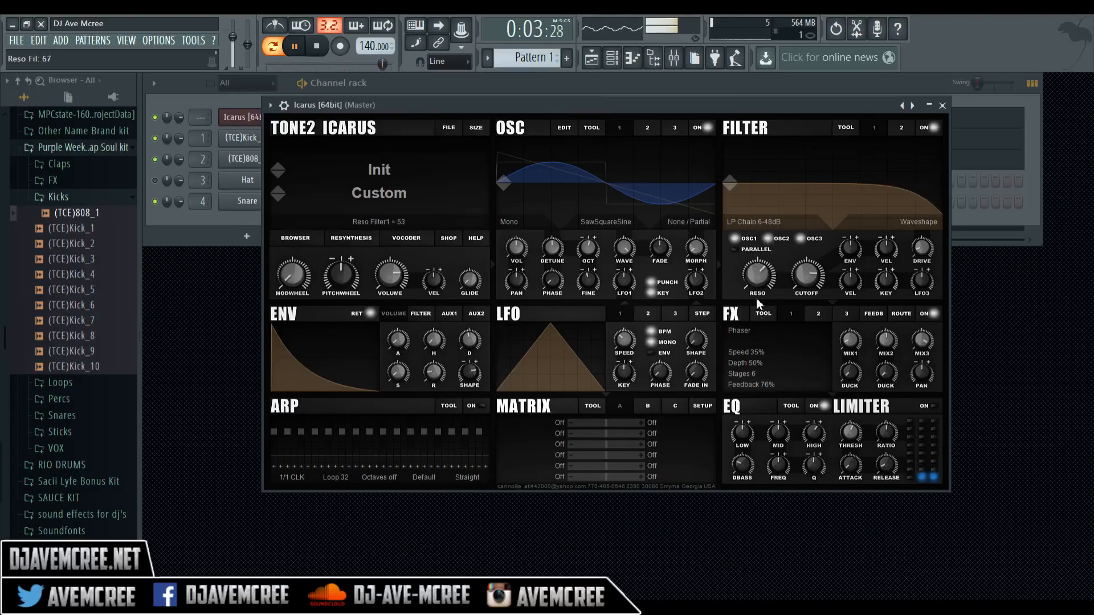
- Try LP Elliptic as filter 1's type with resonance 100 and cutoff 3436 Hz
left_click(729, 184)
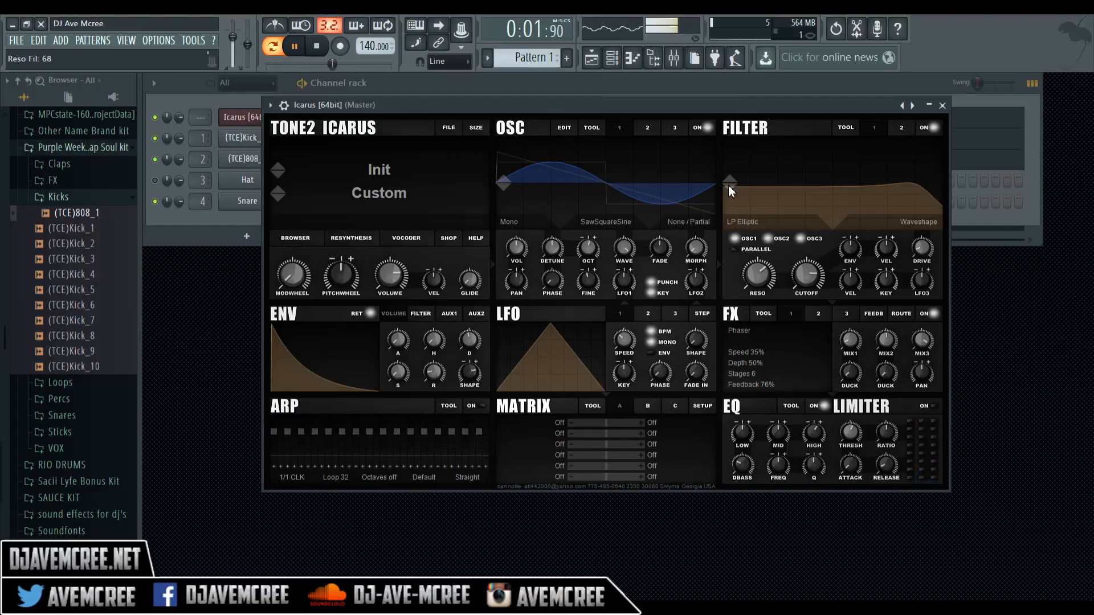
left_click_drag(757, 273, 758, 223)
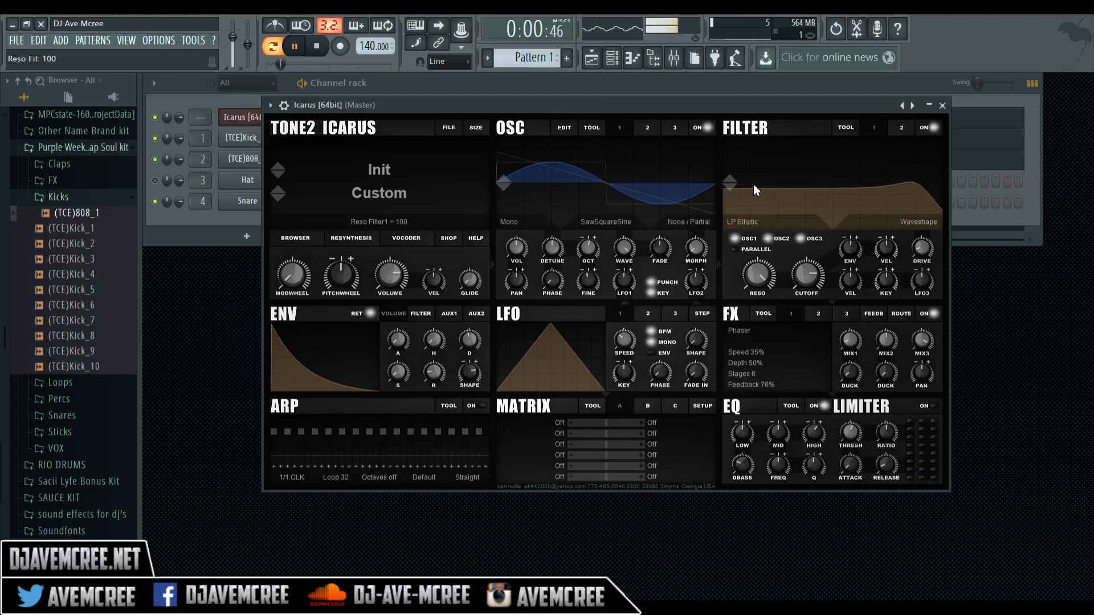
mouse_move(807, 275)
left_mouse_down()
mouse_move(814, 297)
mouse_move(811, 279)
left_mouse_up()
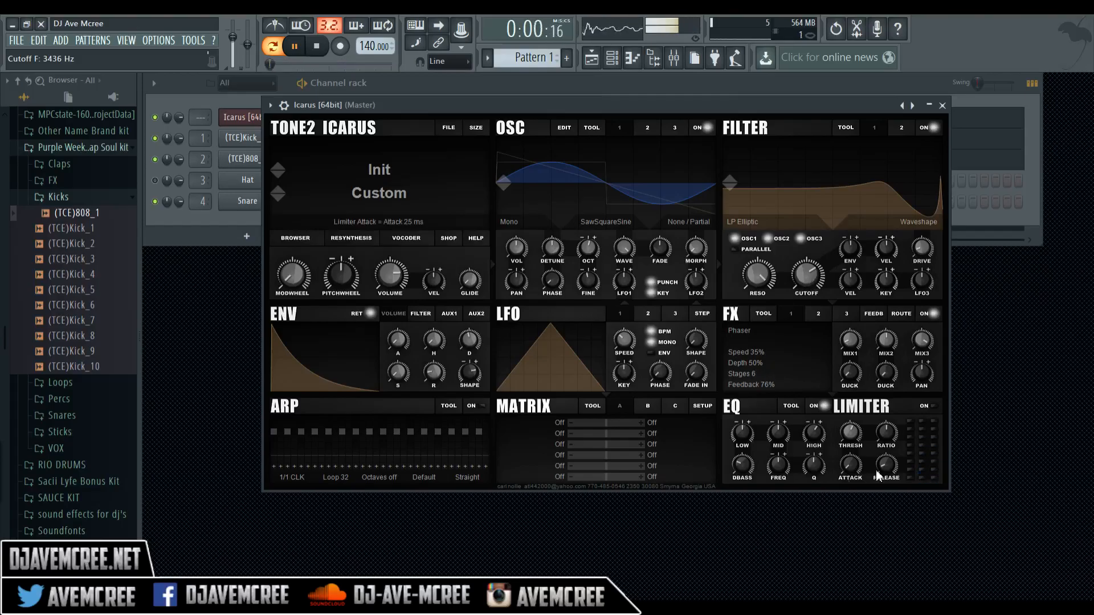
- Turn on the limiter and sweep its attack, ending at 25 ms
left_click(929, 405)
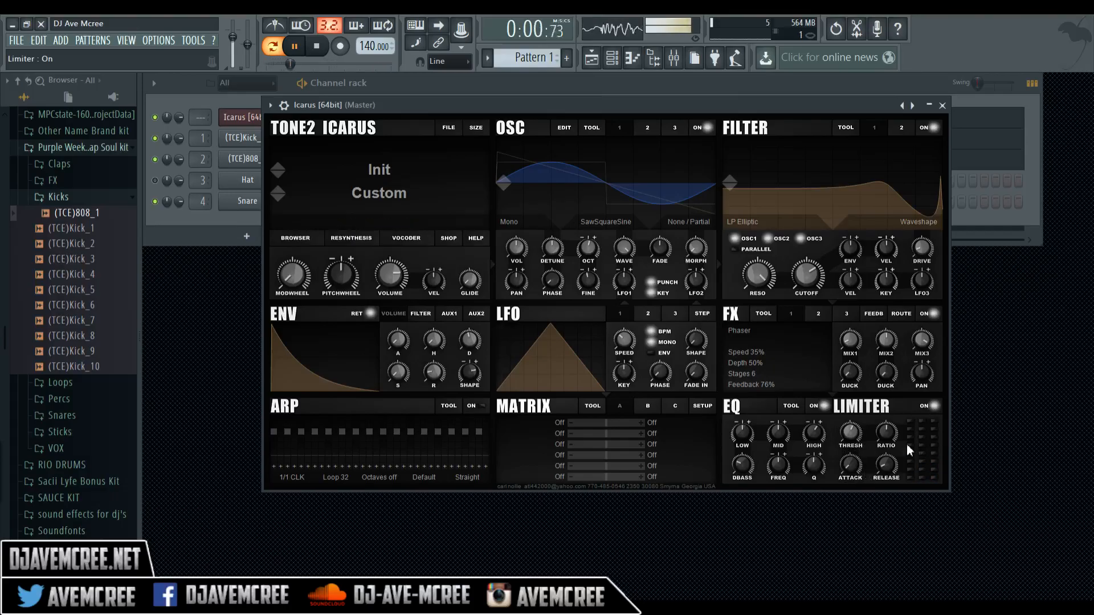
left_click_drag(854, 471, 813, 365)
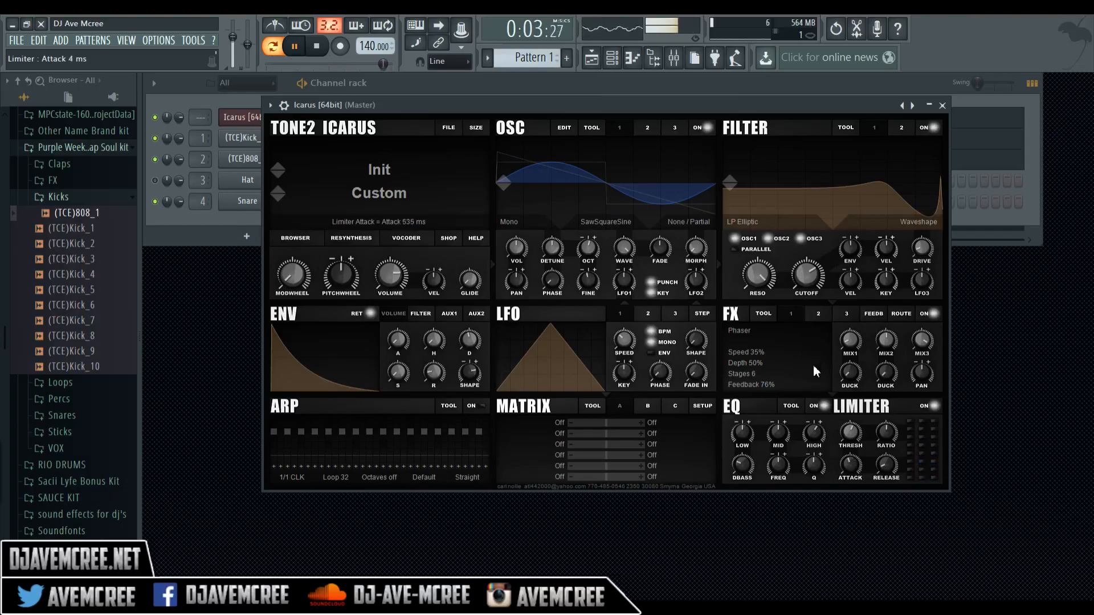
left_click_drag(832, 405, 849, 477)
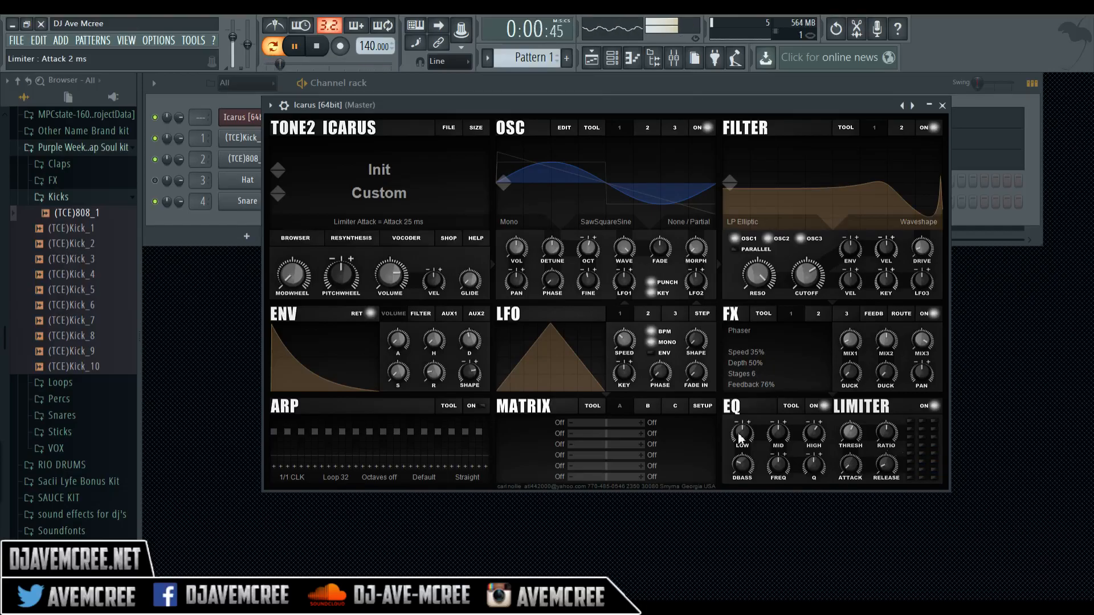
- Show the synth setup, audition the Stretch Valotti, Dynamic Thirds, Hammer and Stretch Heavy microtunings, and settle on Sinus 7cent
left_click(704, 406)
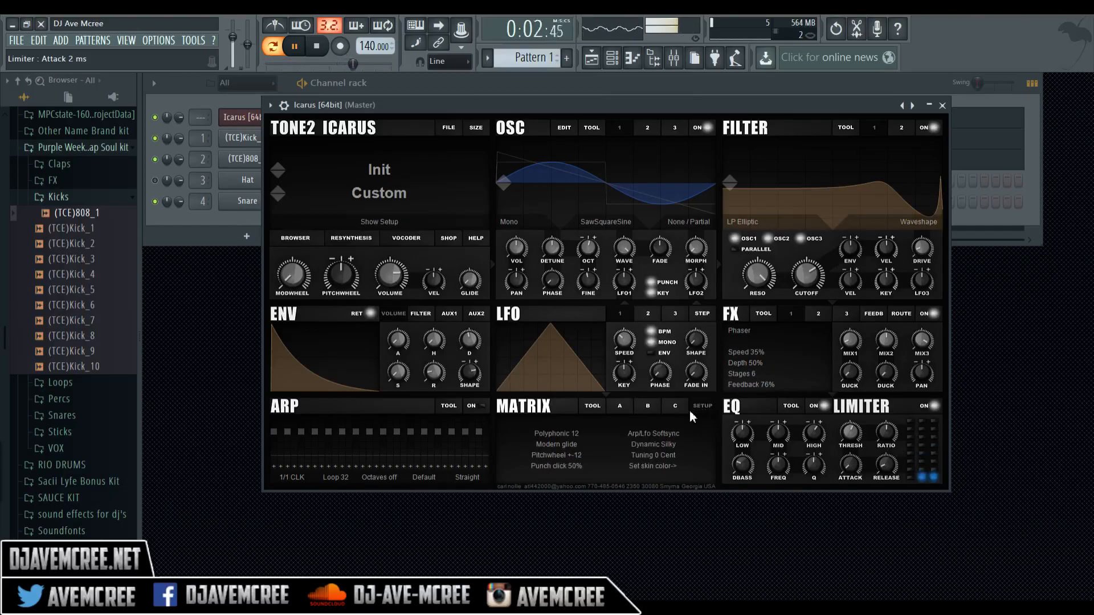
left_click(653, 444)
left_click(654, 443)
left_click(654, 443)
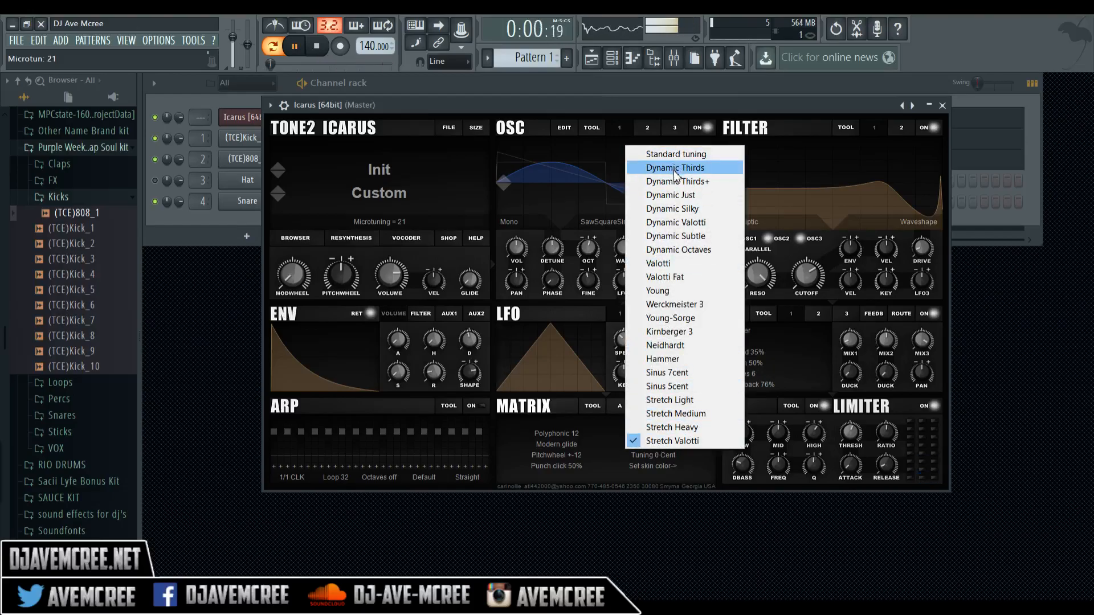
left_click(674, 170)
left_click(666, 446)
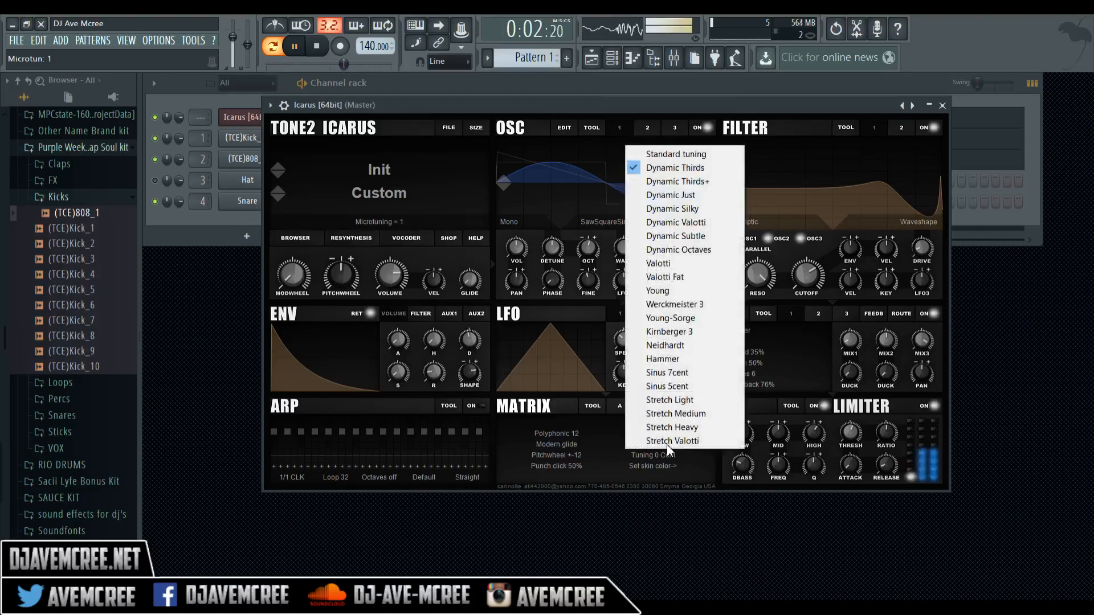
left_click(668, 359)
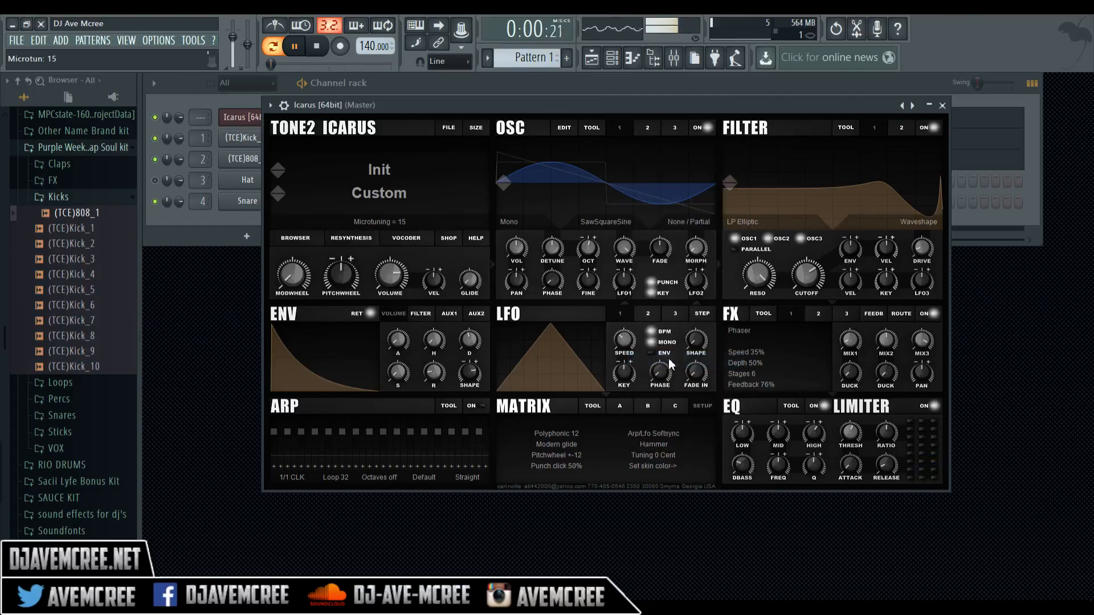
left_click(657, 448)
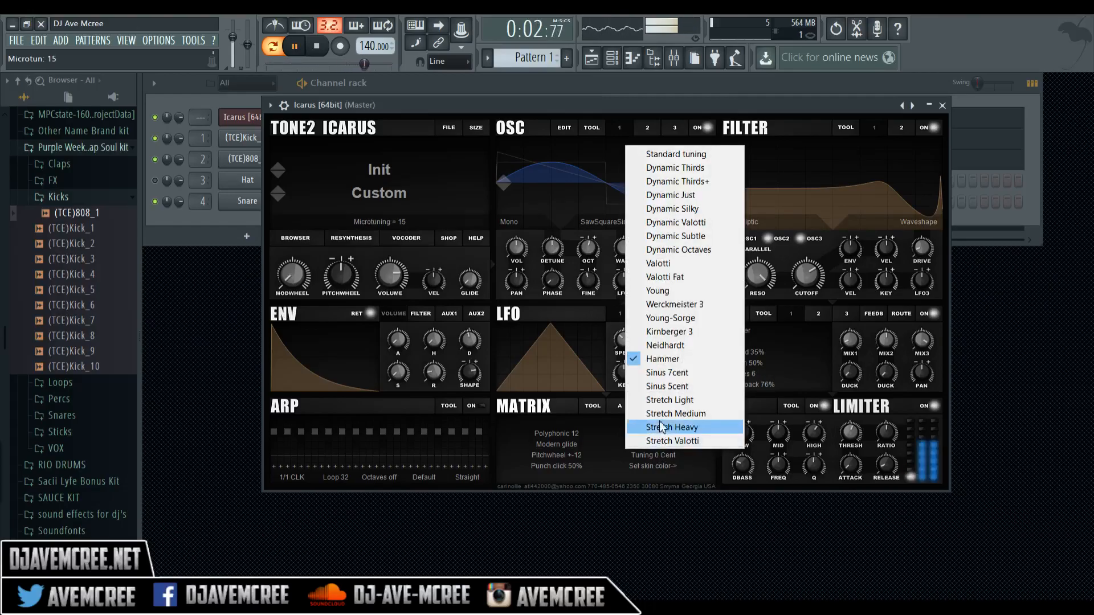
left_click(661, 427)
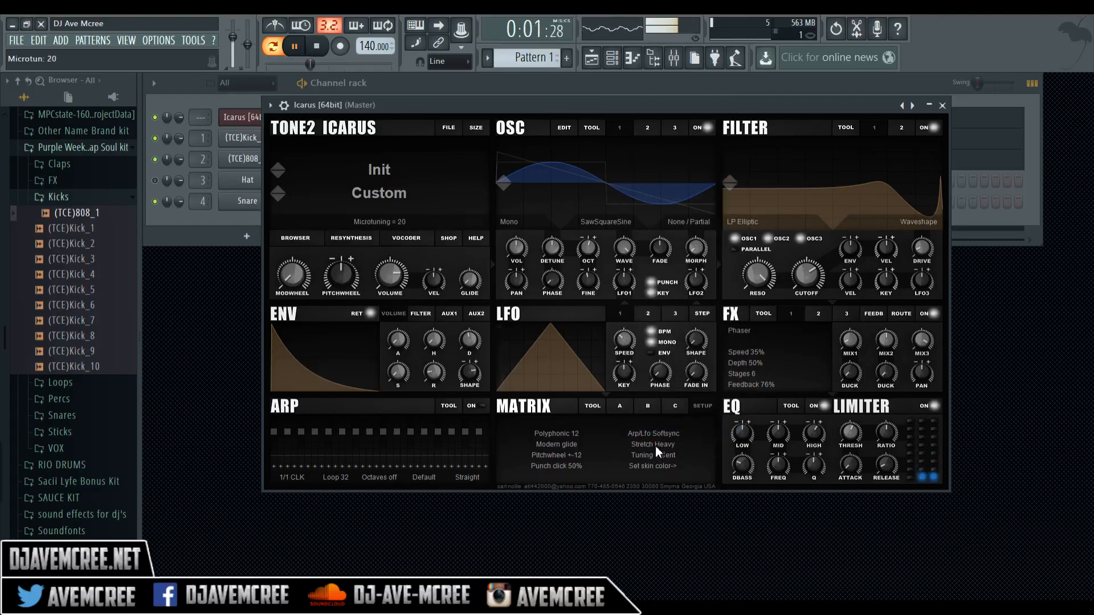
left_click(655, 446)
left_click(662, 372)
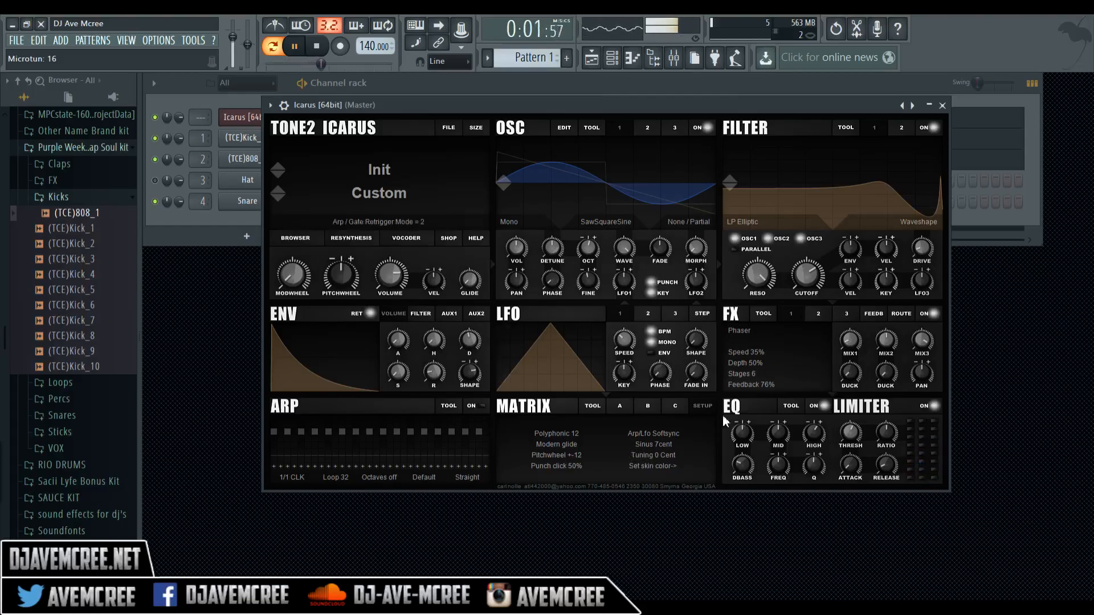
- Compare Punch pump 800%, Punch click 50% and Punch click 200%, and set the punch level to Punch click 800%
left_click(576, 466)
left_click(580, 463)
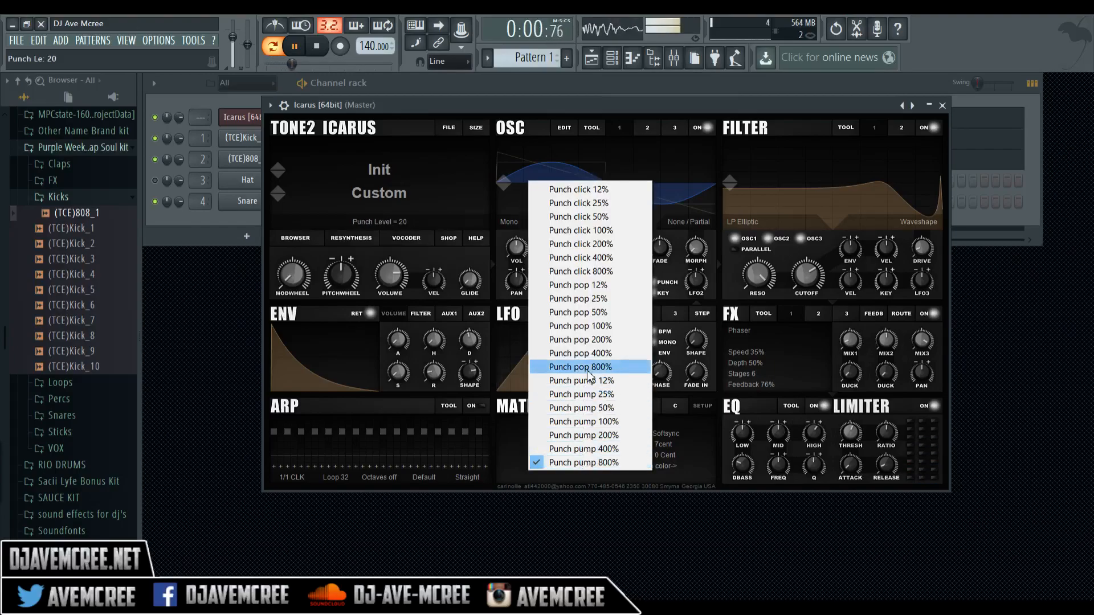
left_click(578, 216)
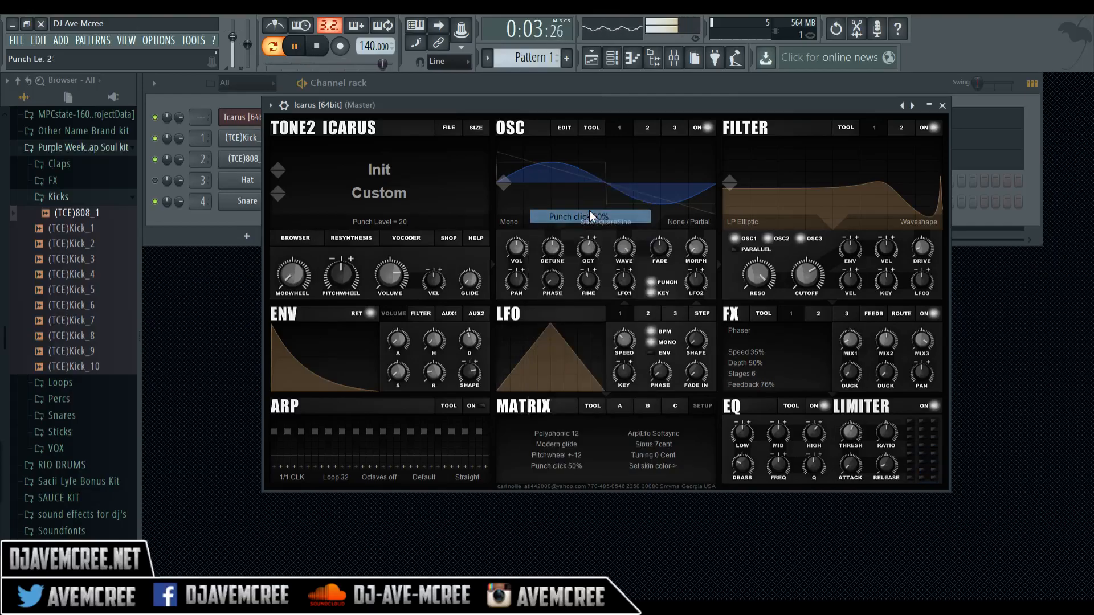
left_click(578, 466)
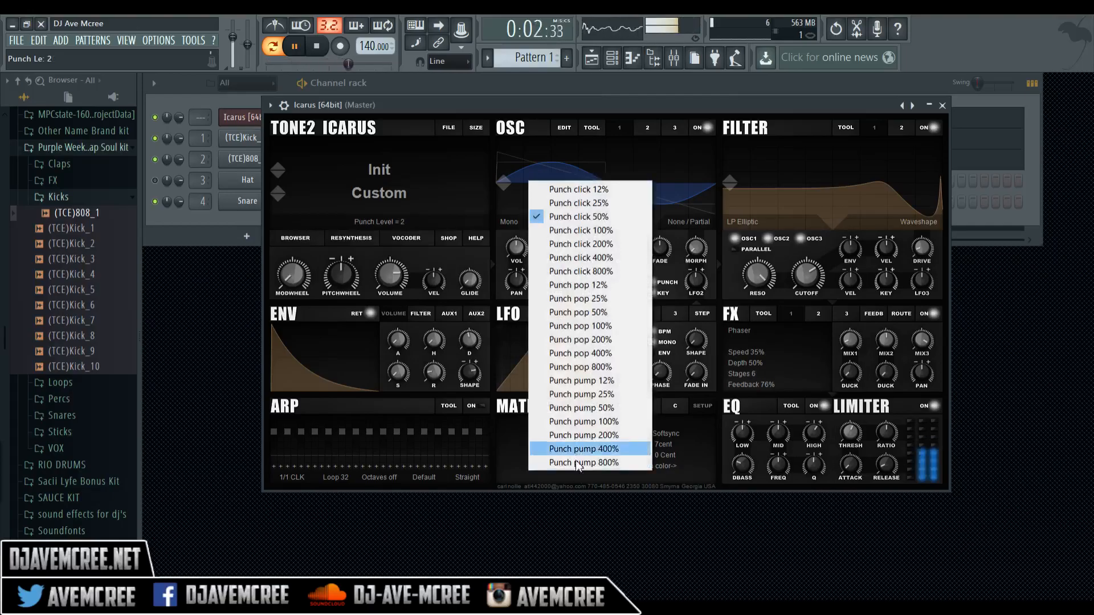
left_click(564, 242)
left_click(556, 466)
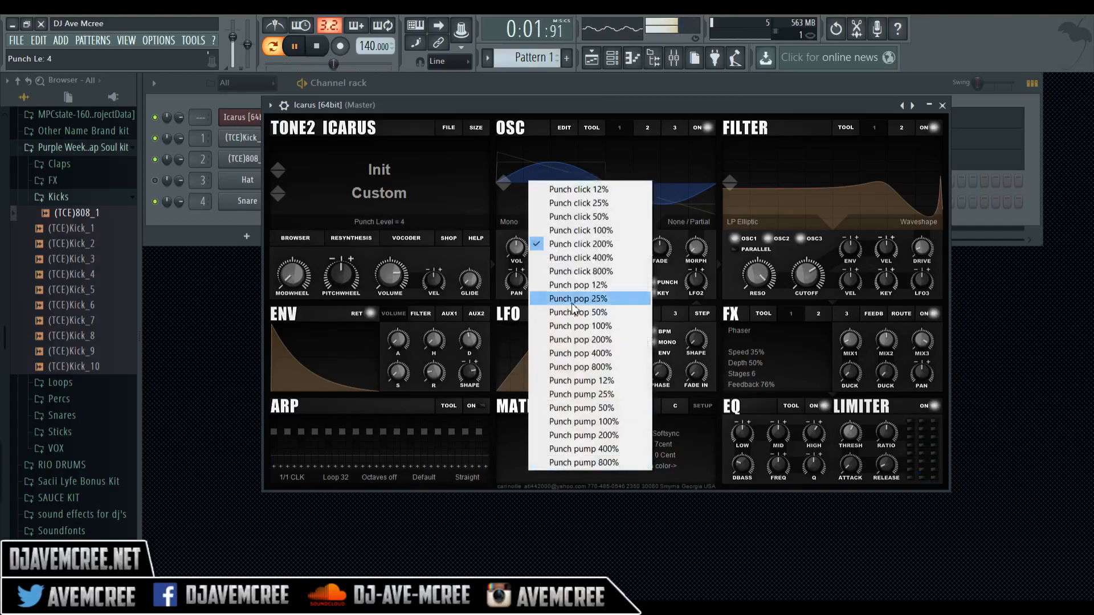
left_click(575, 271)
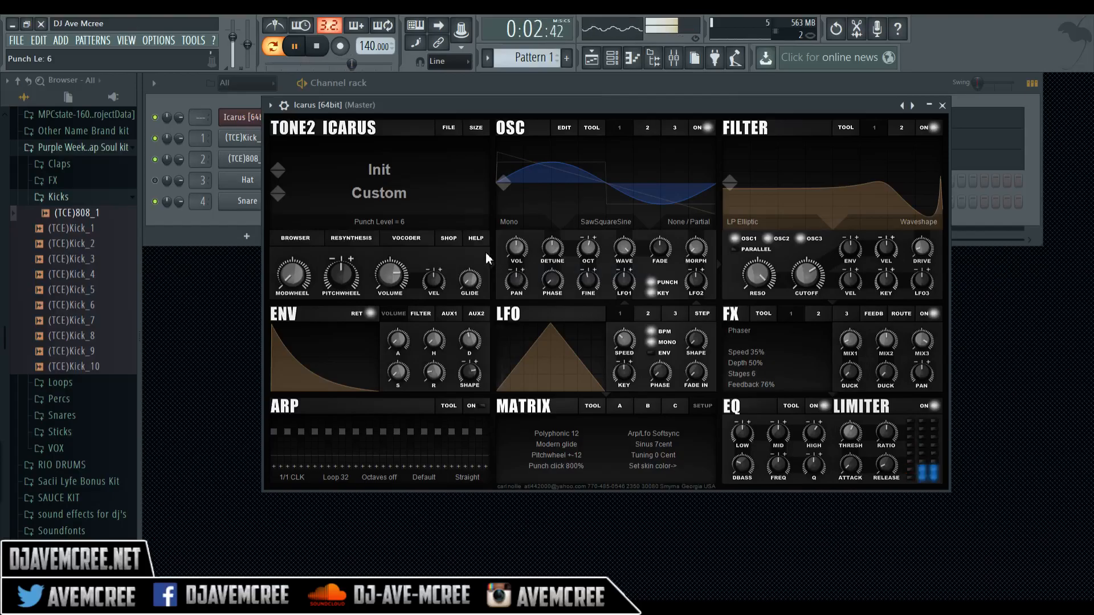
- Mute the (TCE)808_1 channel in the channel rack and bring the Icarus synth back to the front
left_click(155, 160)
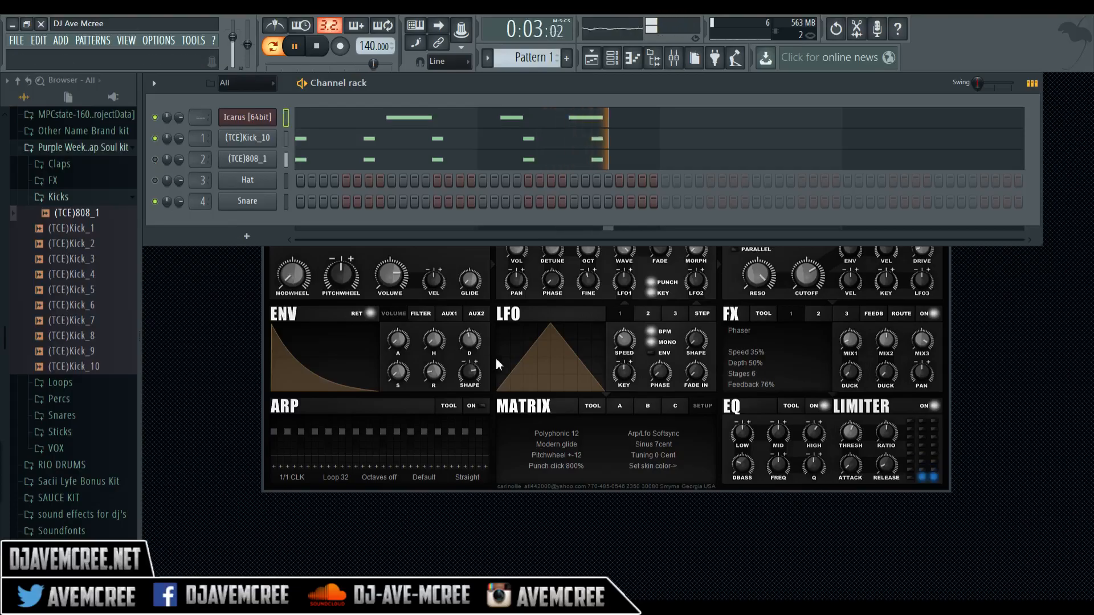
left_click(611, 461)
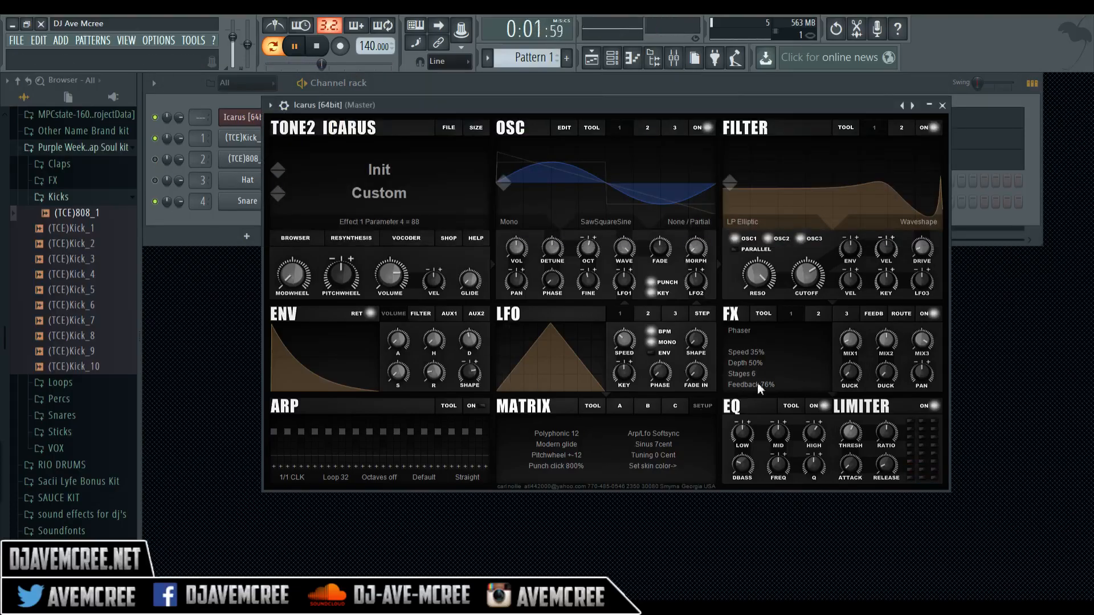
- Set effect 2 to Reverb Big with size 41.2 m, damp 0% and decay 42%
left_click(810, 316)
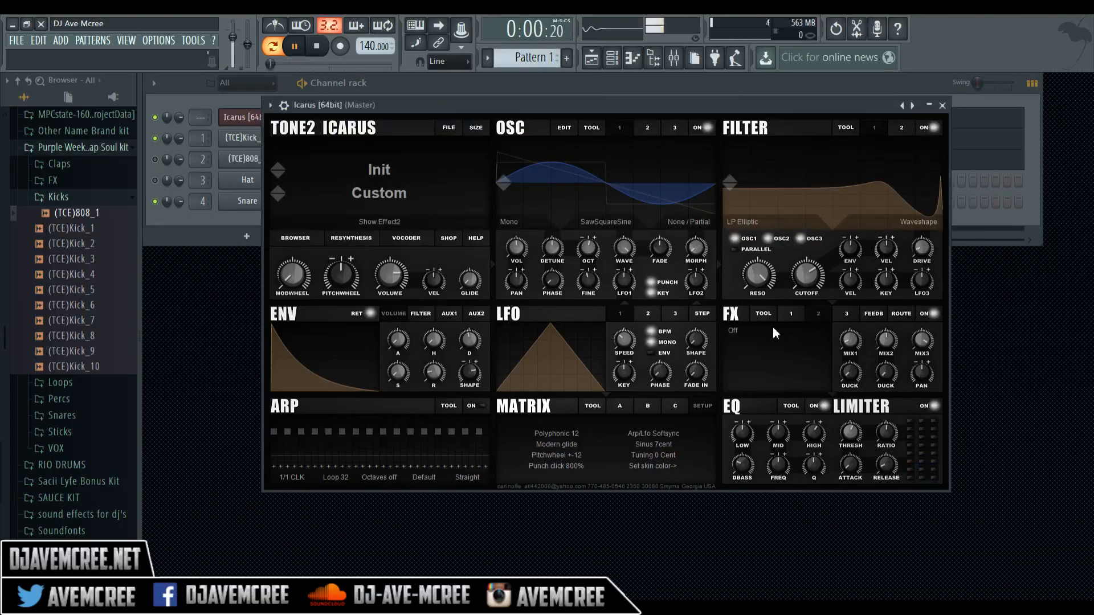
left_click(812, 319)
left_click(797, 312)
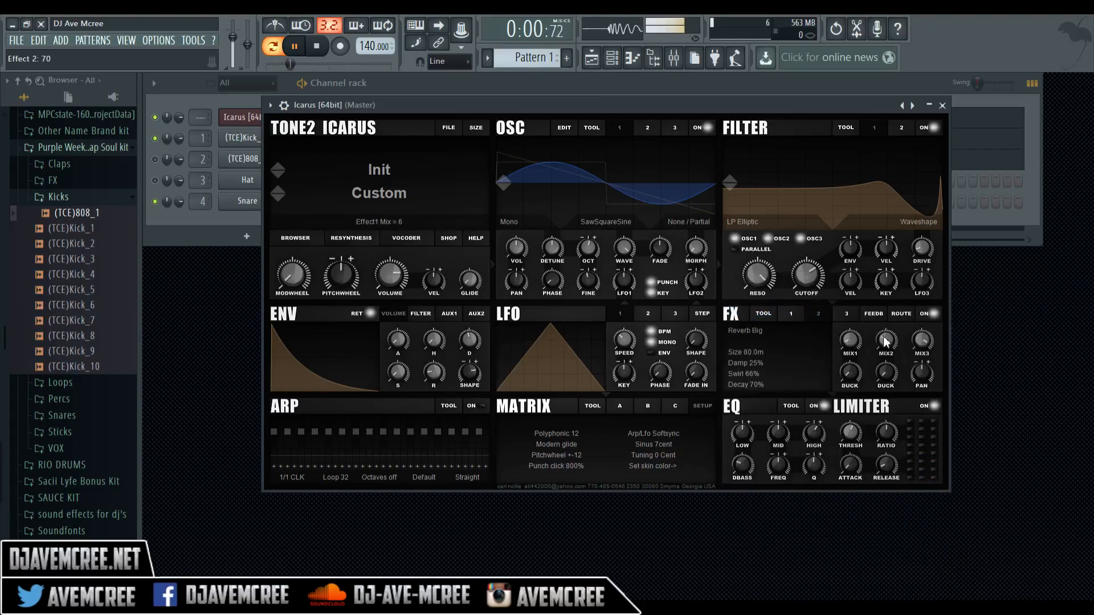
left_click_drag(753, 365, 756, 431)
left_click_drag(750, 354, 756, 420)
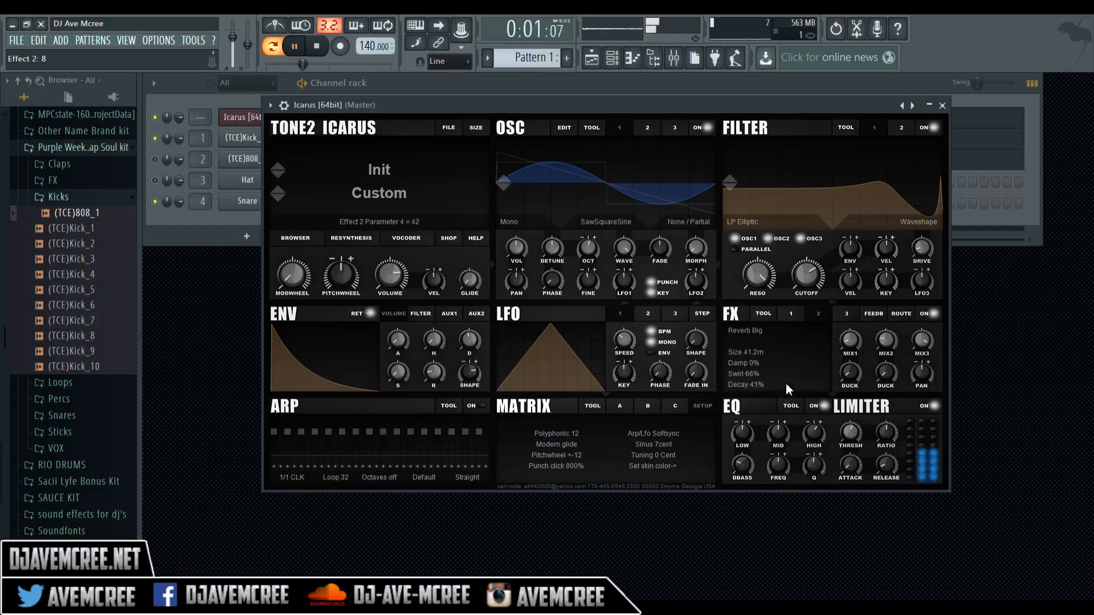
- Audition filter 1's types from LP Octave through LP AM and LP HighQ to HP Digital 12dB
left_click(733, 194)
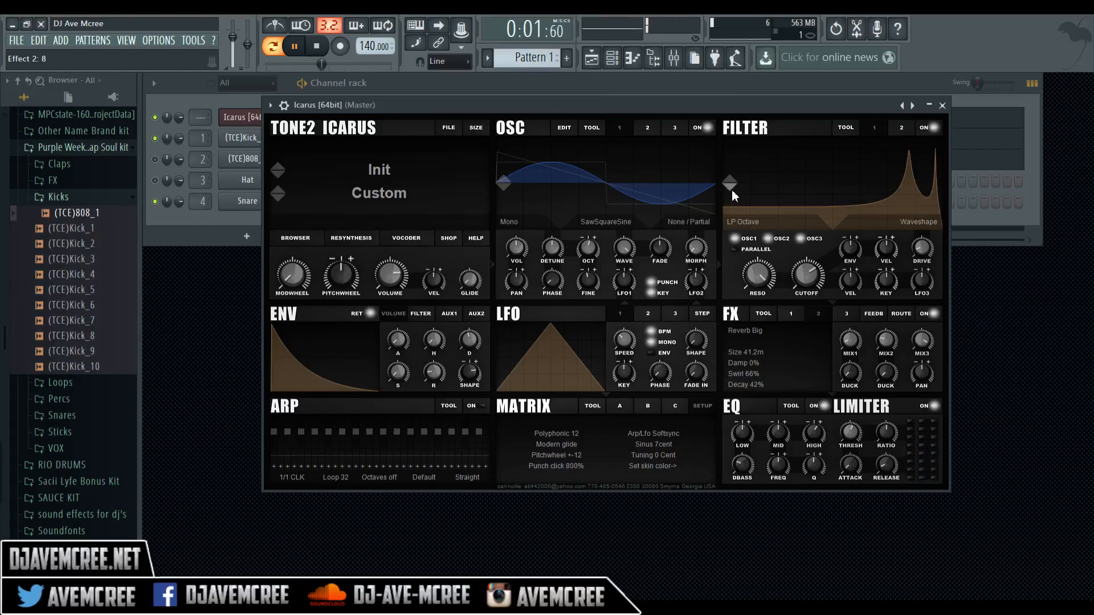
left_click(733, 195)
left_click(733, 195)
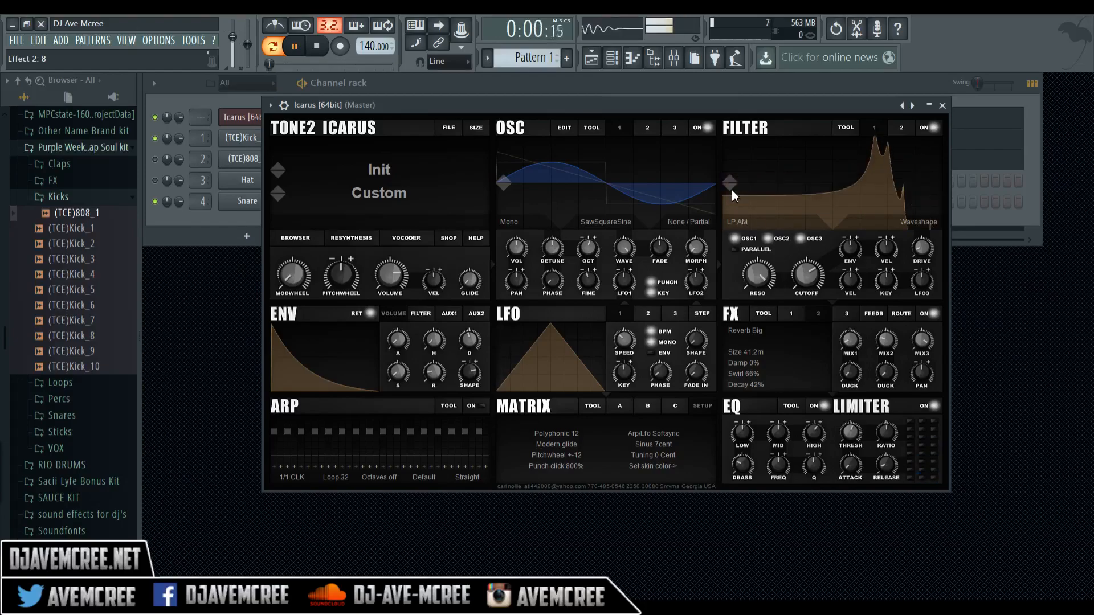
left_click(733, 195)
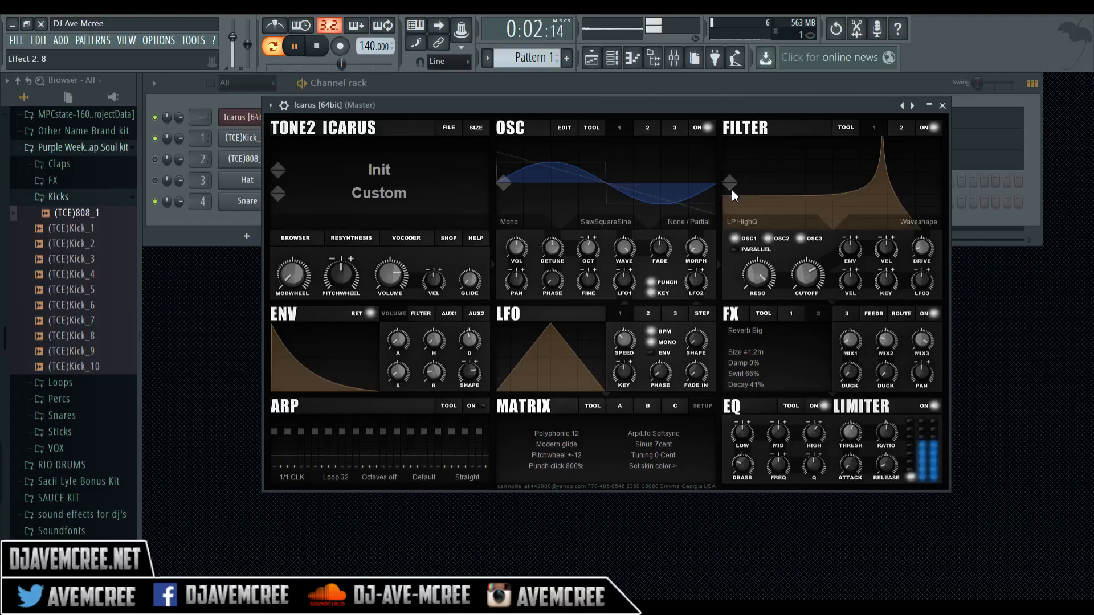
left_click(734, 195)
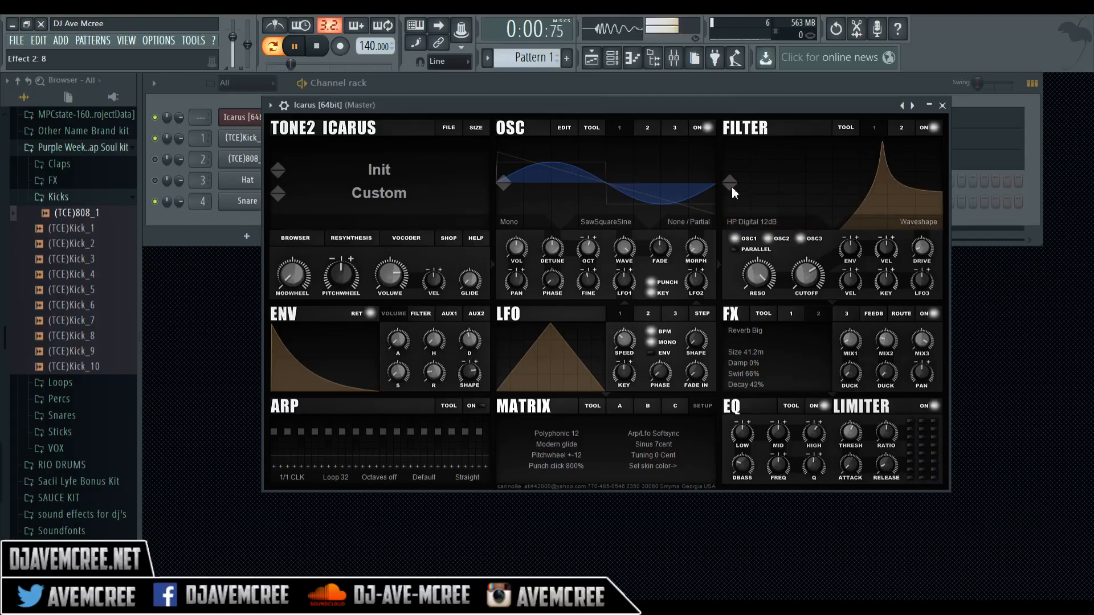
- Set filter 1's type to LP Digital 12dB with resonance 44 and cutoff 5765 Hz
left_click(735, 223)
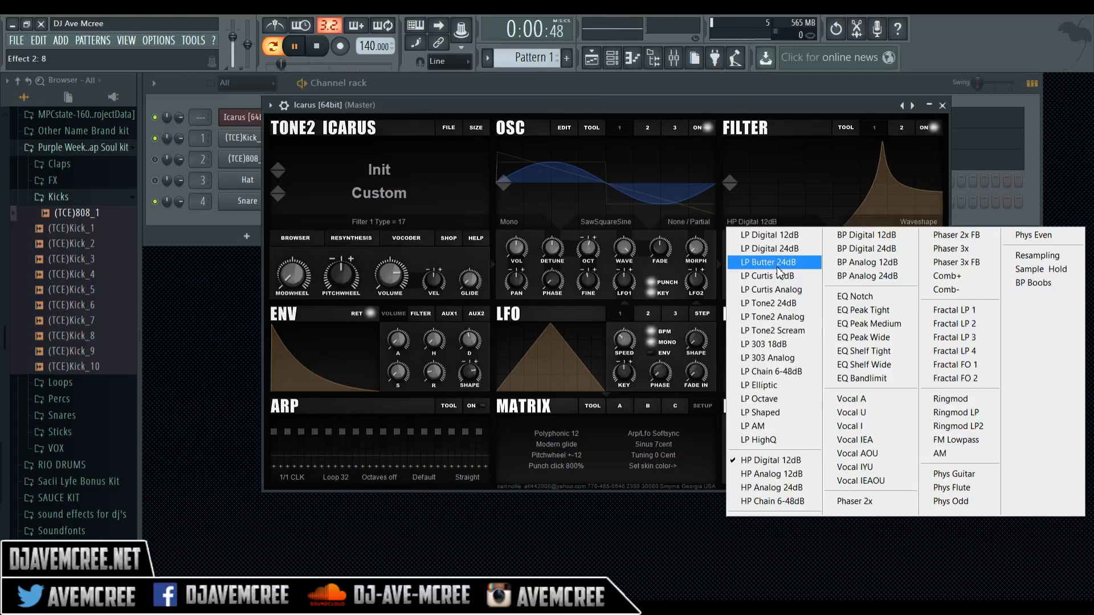
left_click(777, 235)
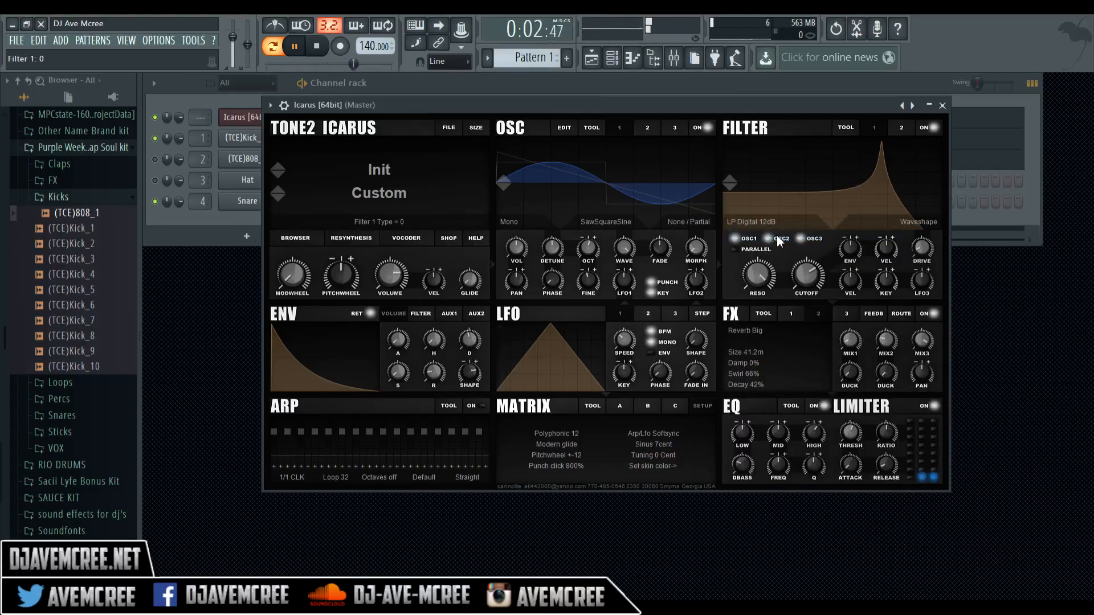
left_click_drag(758, 275, 788, 379)
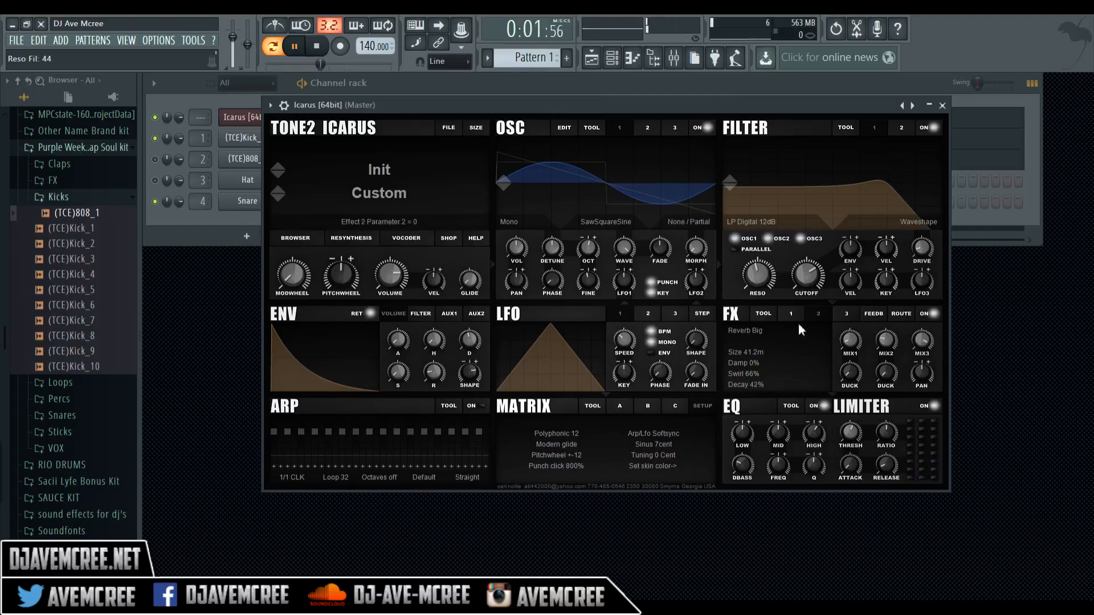
left_click_drag(802, 281, 806, 273)
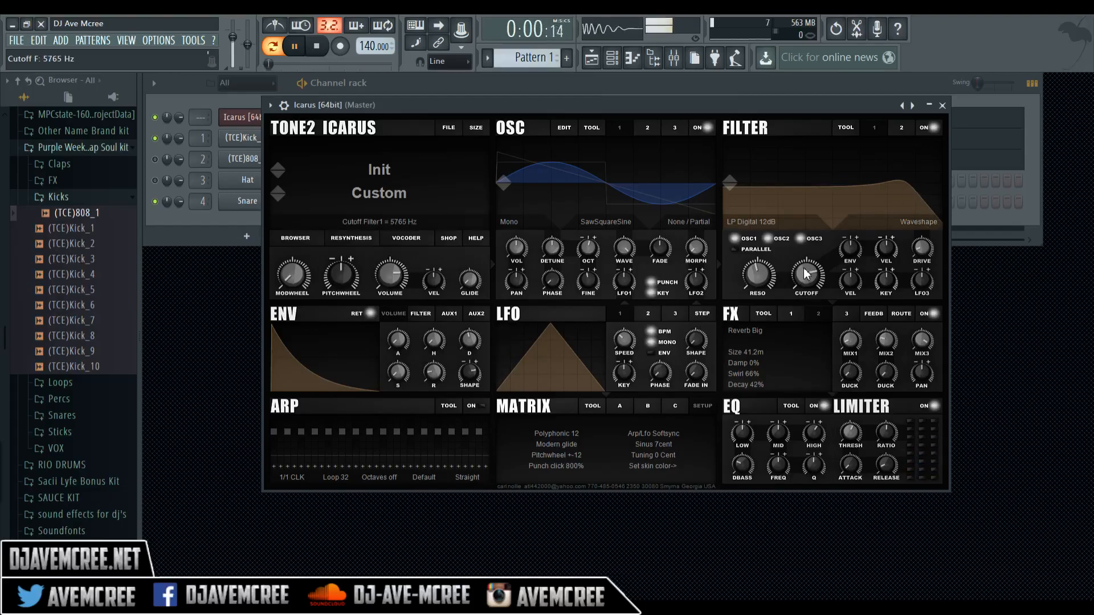